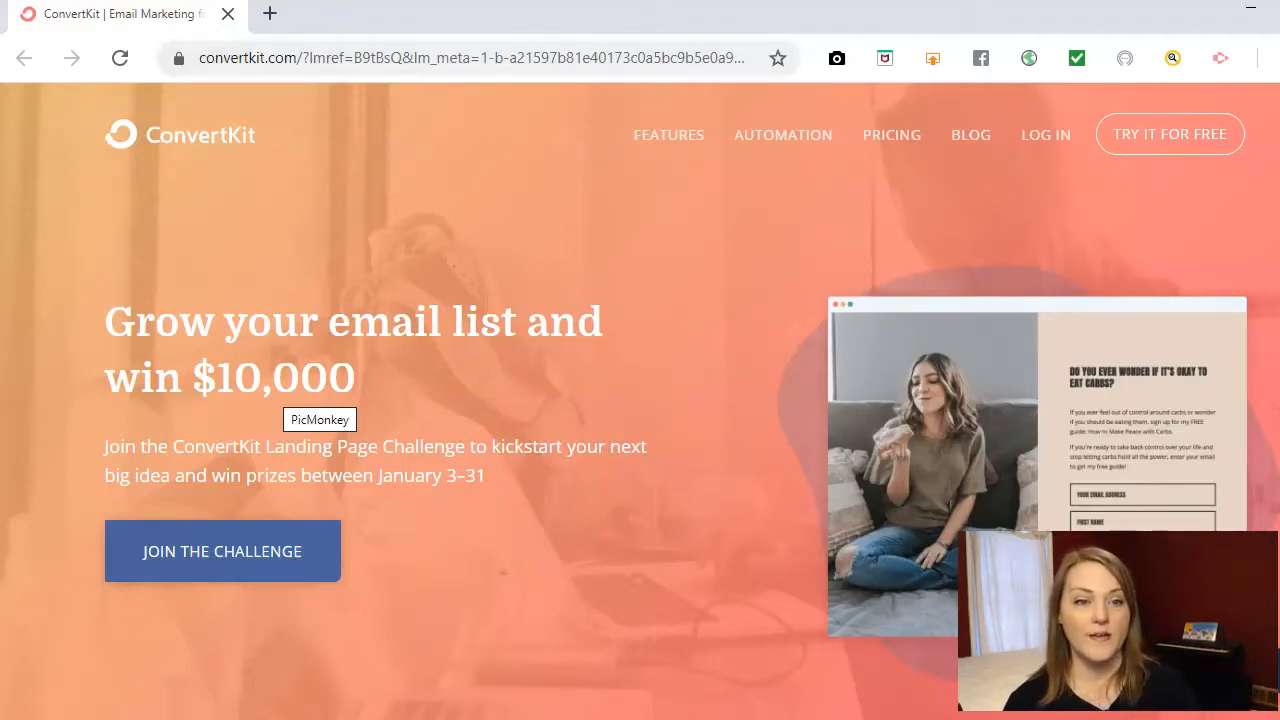
Log in to the ConvertKit account and look over the new-subscribers chart and the confirmed subscribers list
left_click(1046, 135)
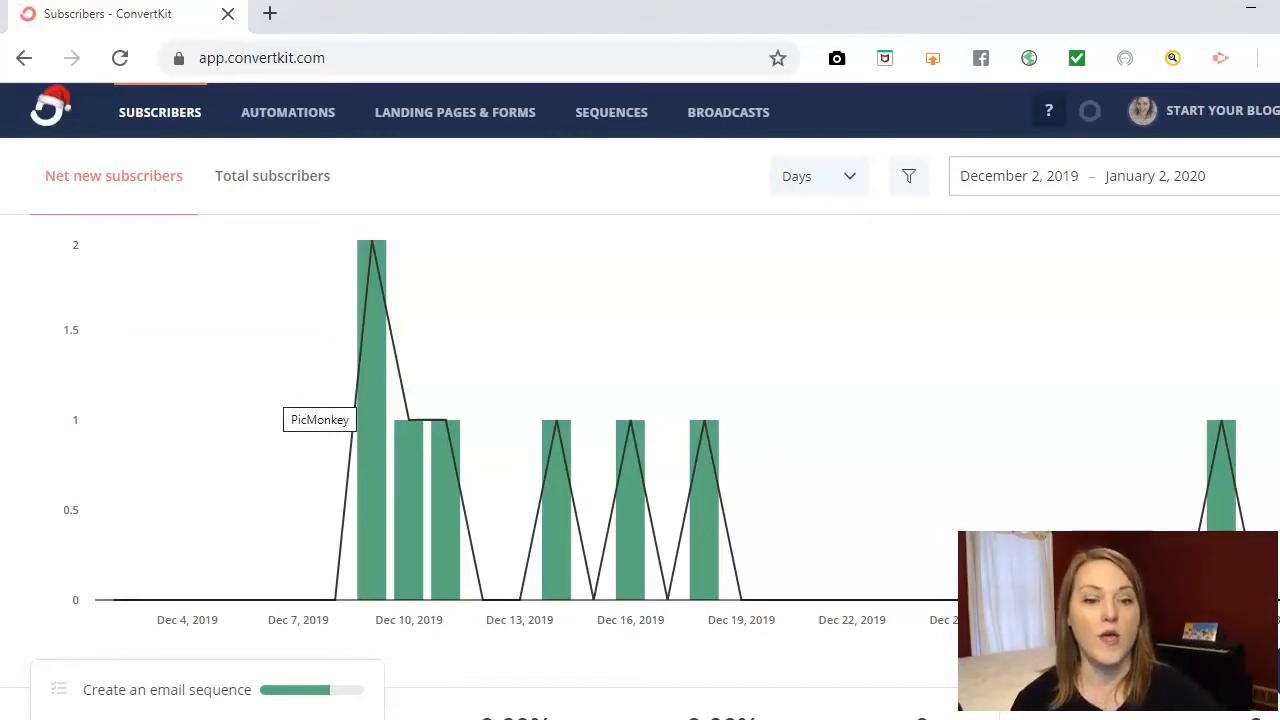
scroll(640, 400, "down", 6)
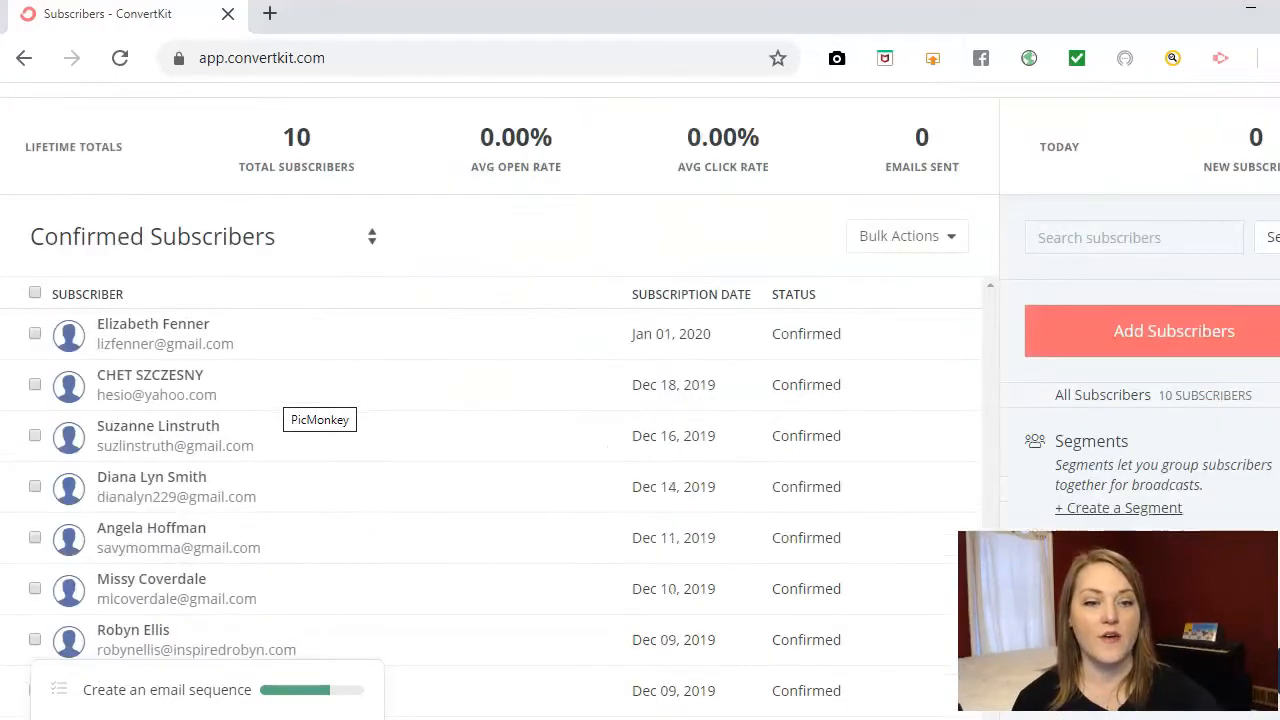
scroll(640, 400, "down", 1)
scroll(640, 400, "up", 3)
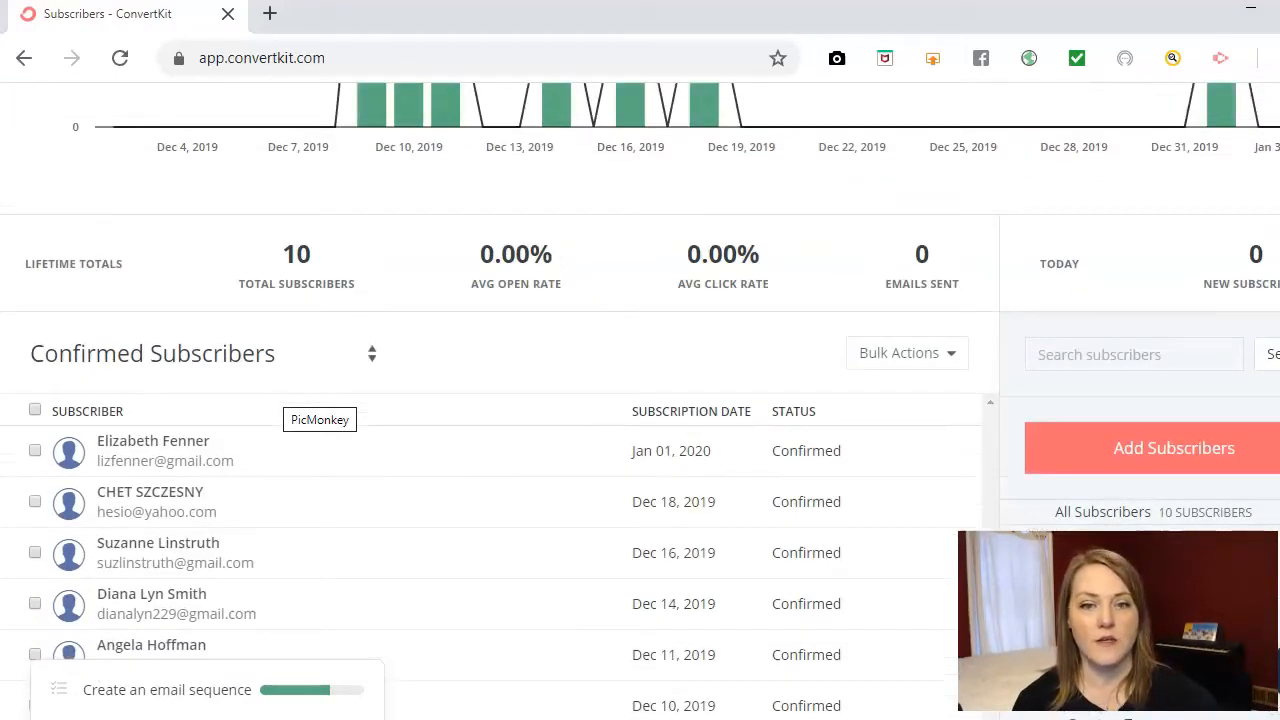
scroll(640, 400, "down", 6)
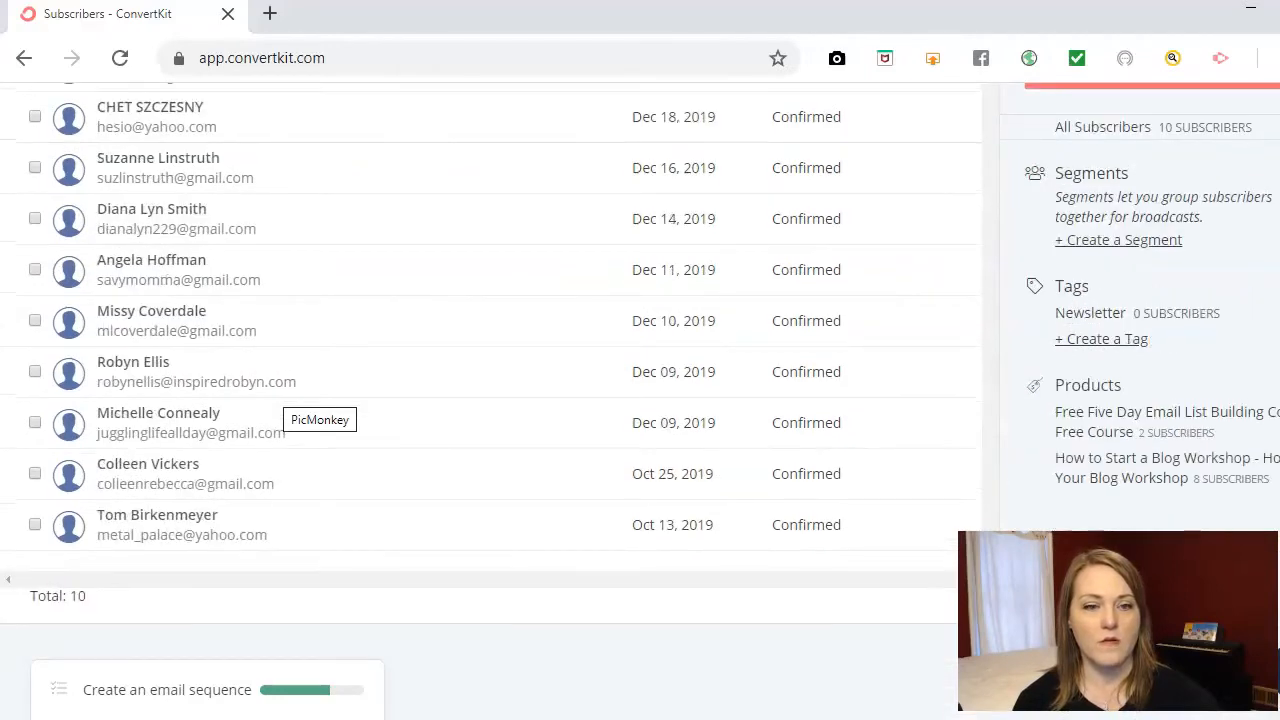
scroll(640, 400, "up", 4)
scroll(640, 400, "up", 8)
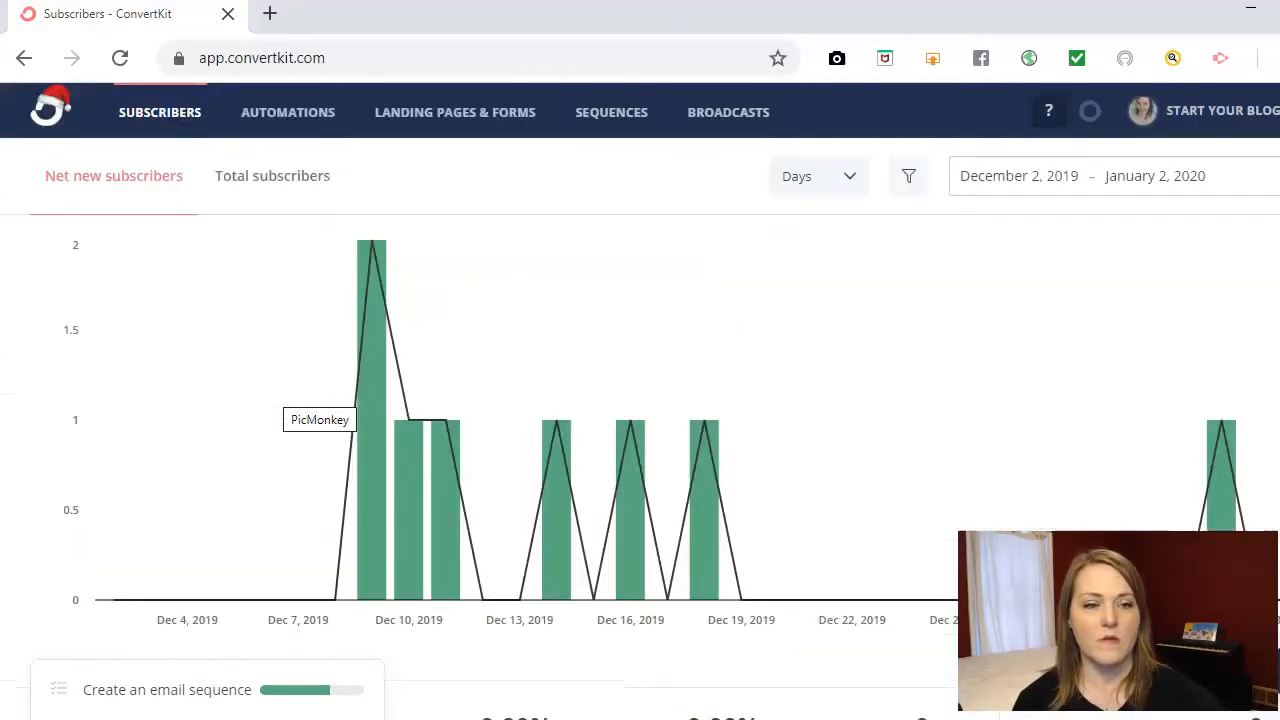
Go to the landing pages and forms overview and start creating a new landing page
left_click(455, 112)
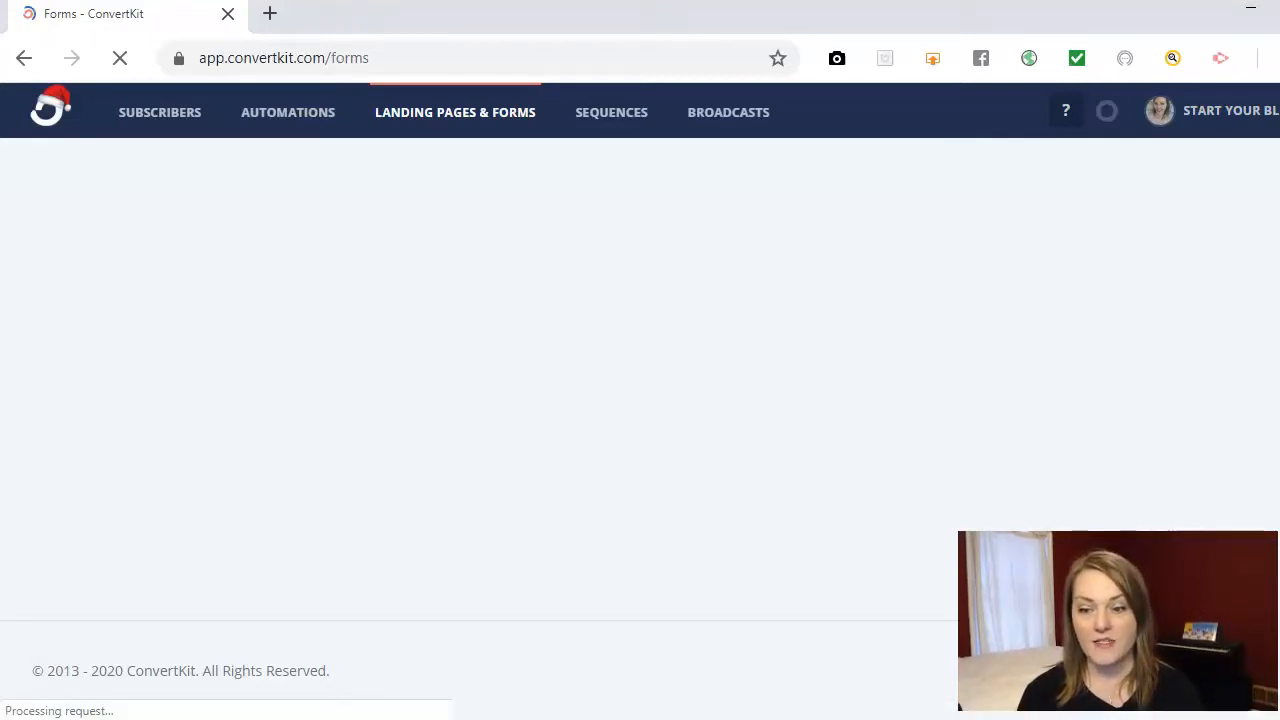
scroll(640, 430, "down", 3)
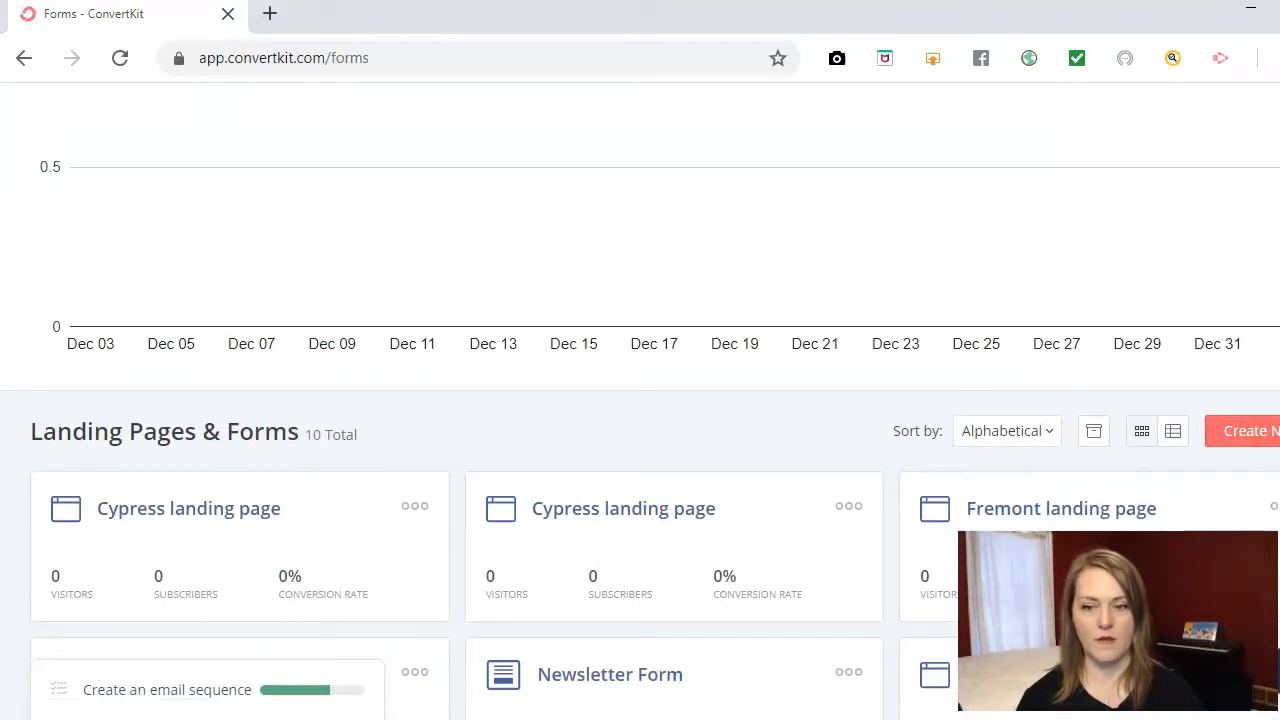
left_click(1243, 430)
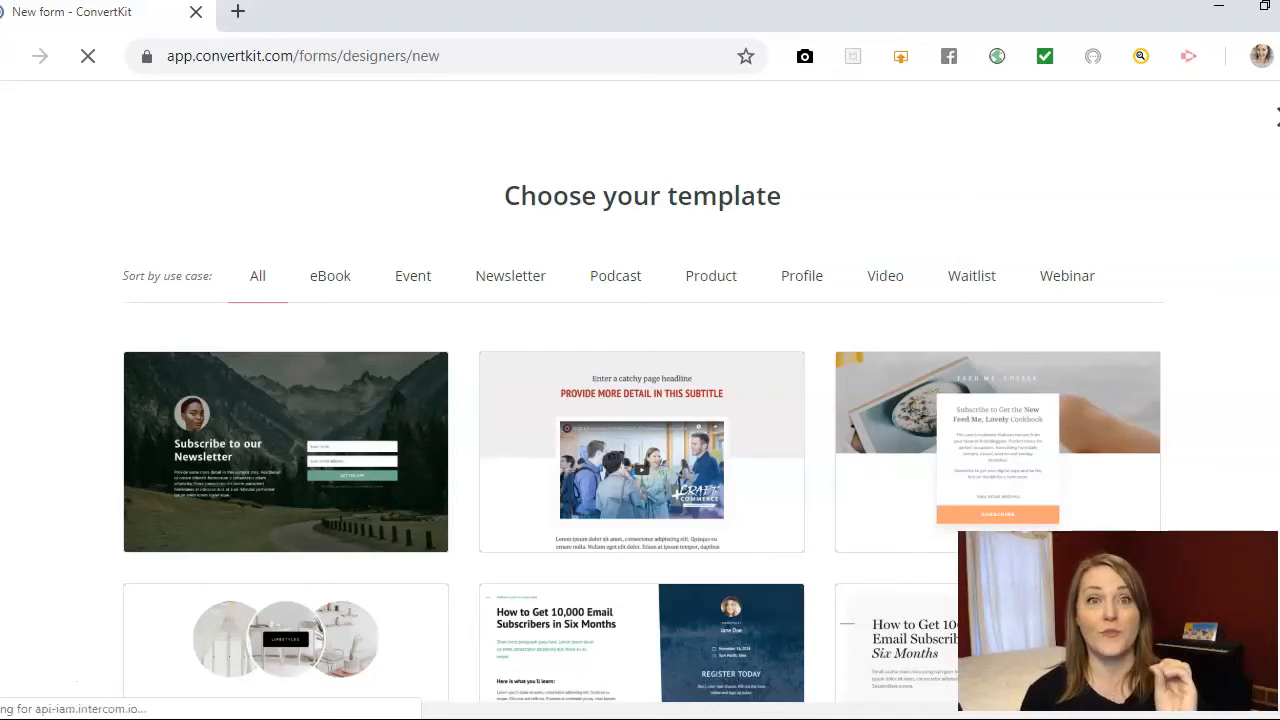
Browse the full gallery of landing page templates to compare the available designs
scroll(640, 400, "down", 3)
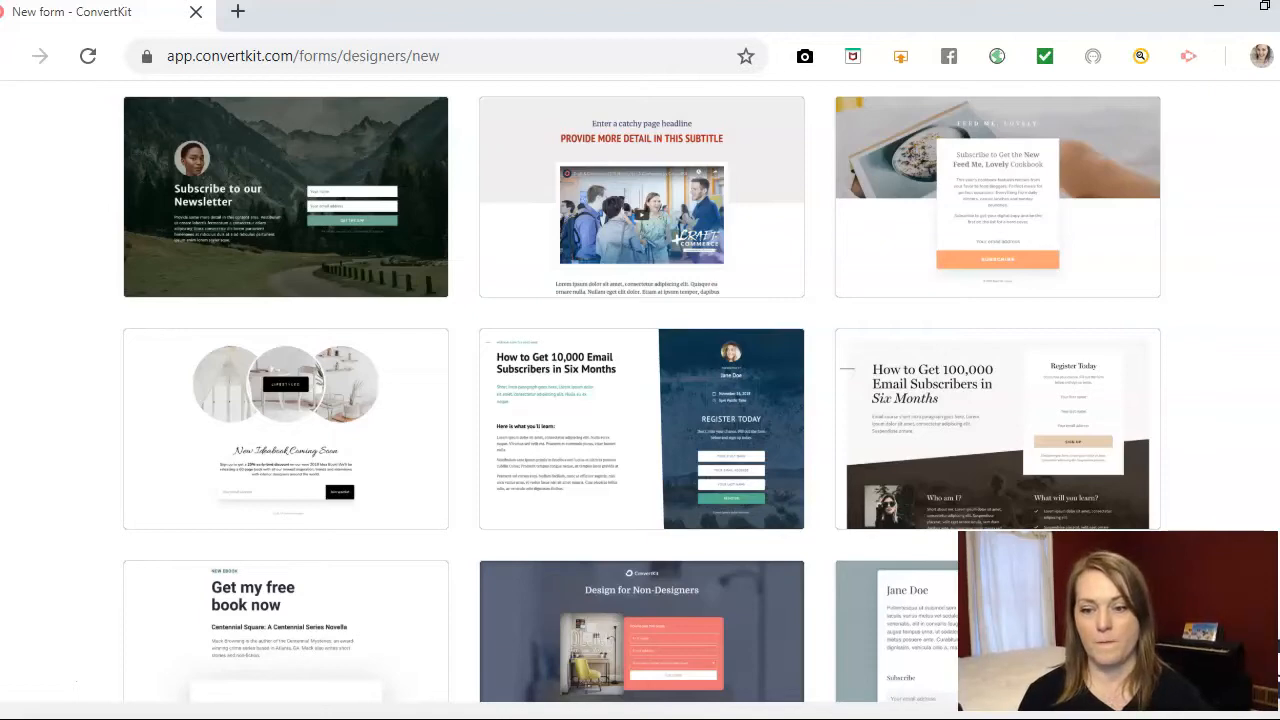
scroll(640, 400, "down", 10)
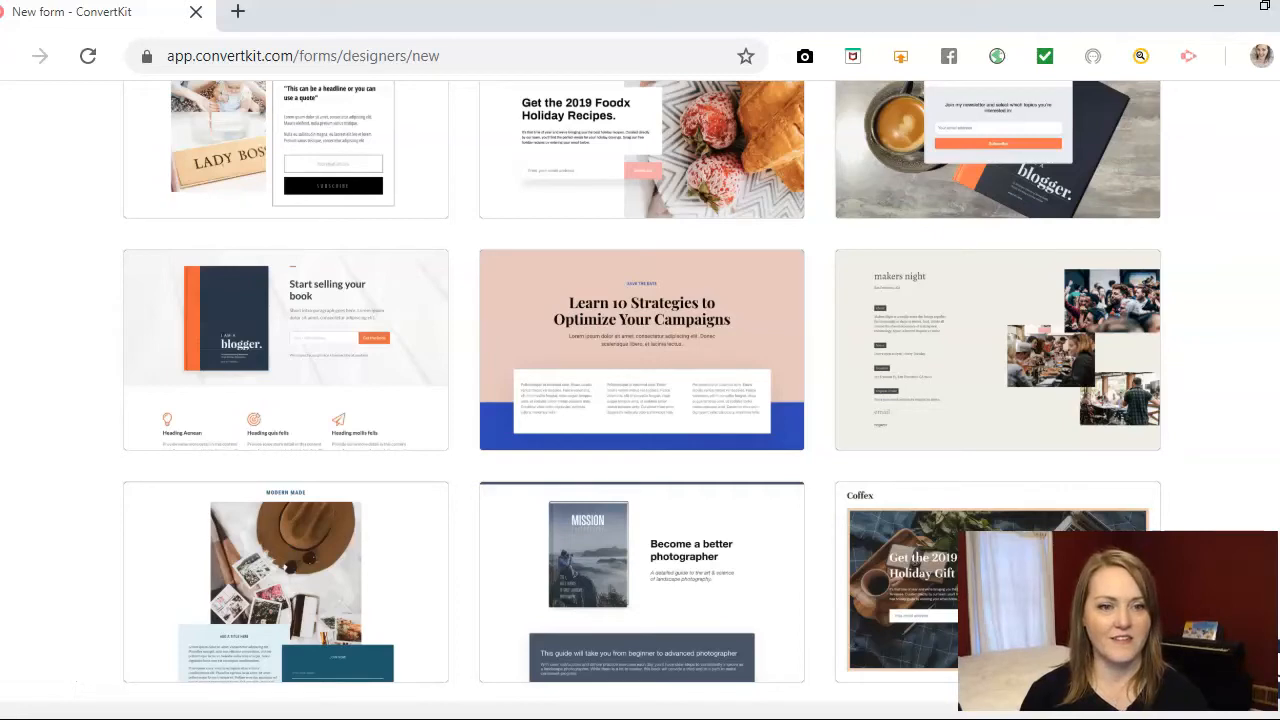
scroll(1000, 115, "up", 2)
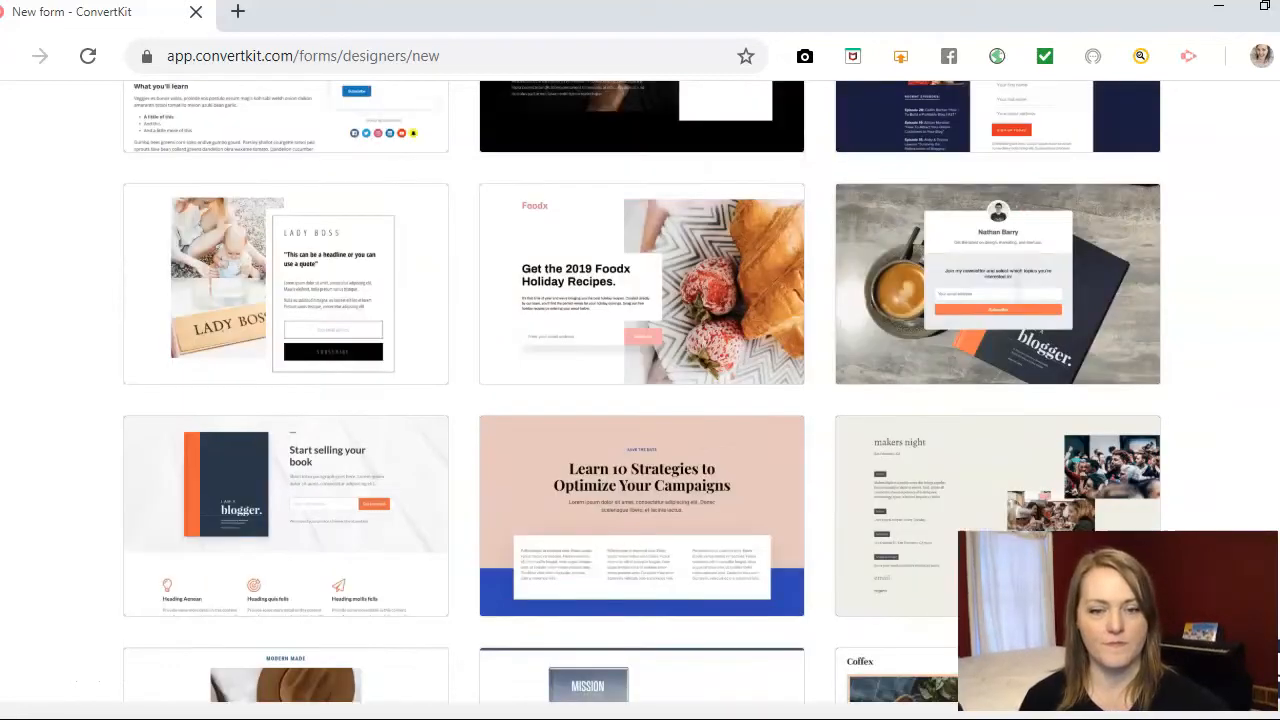
scroll(1000, 115, "down", 3)
scroll(640, 375, "down", 1)
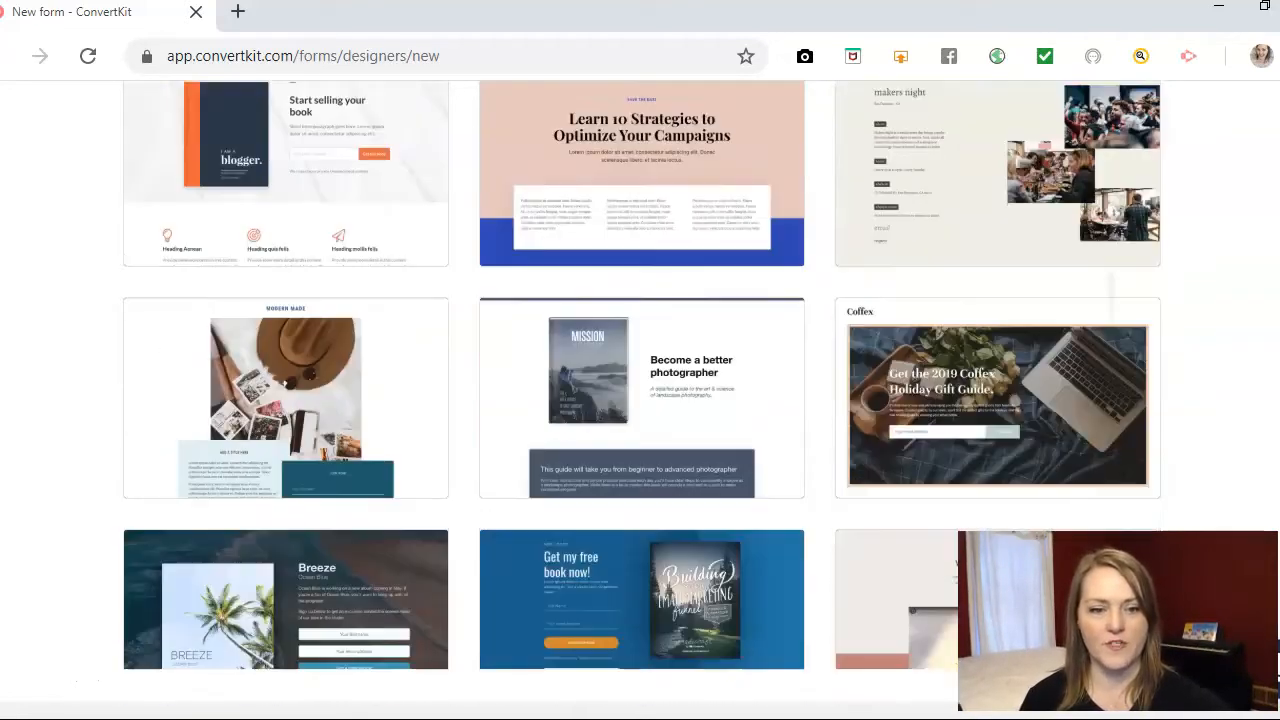
scroll(640, 375, "down", 2)
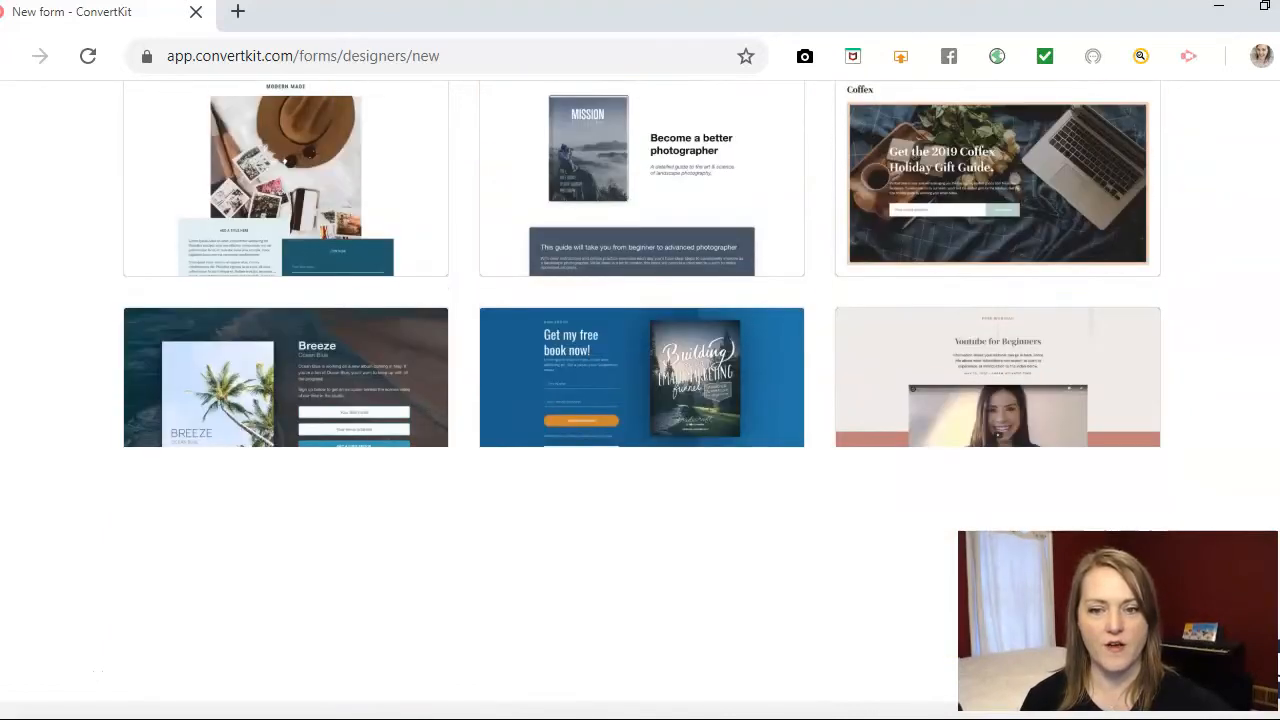
scroll(640, 375, "down", 2)
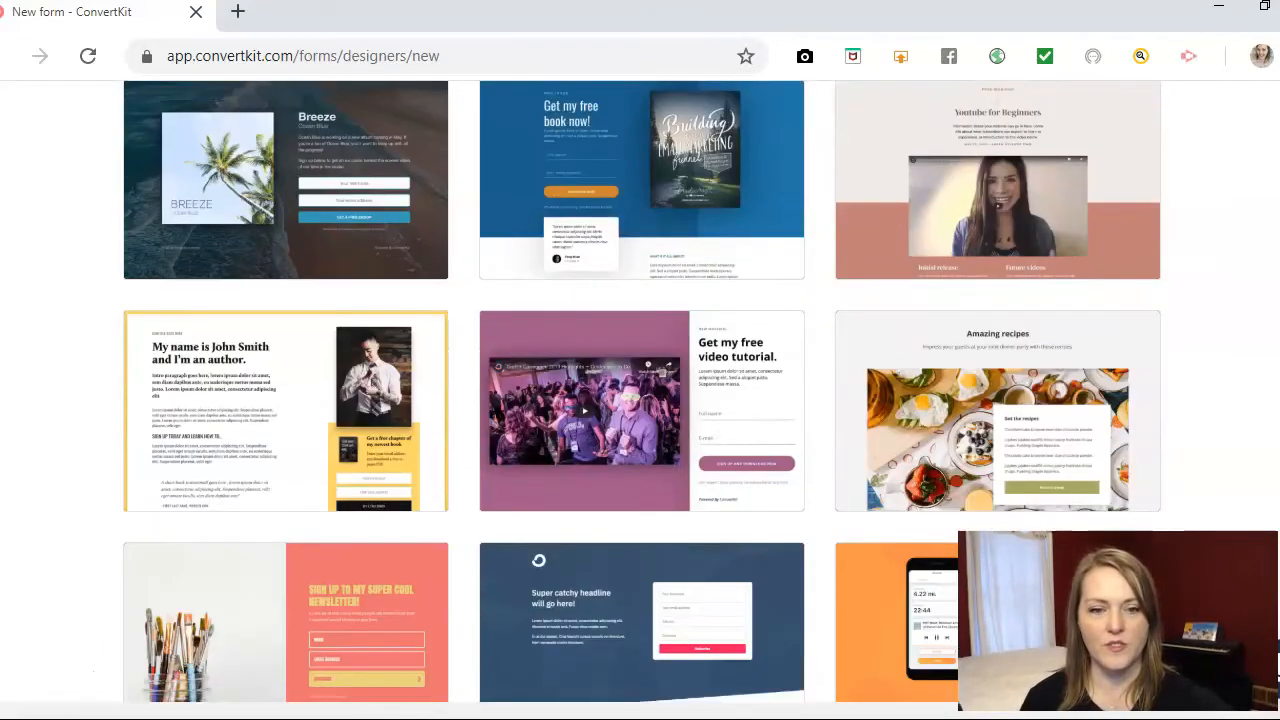
scroll(640, 375, "down", 1)
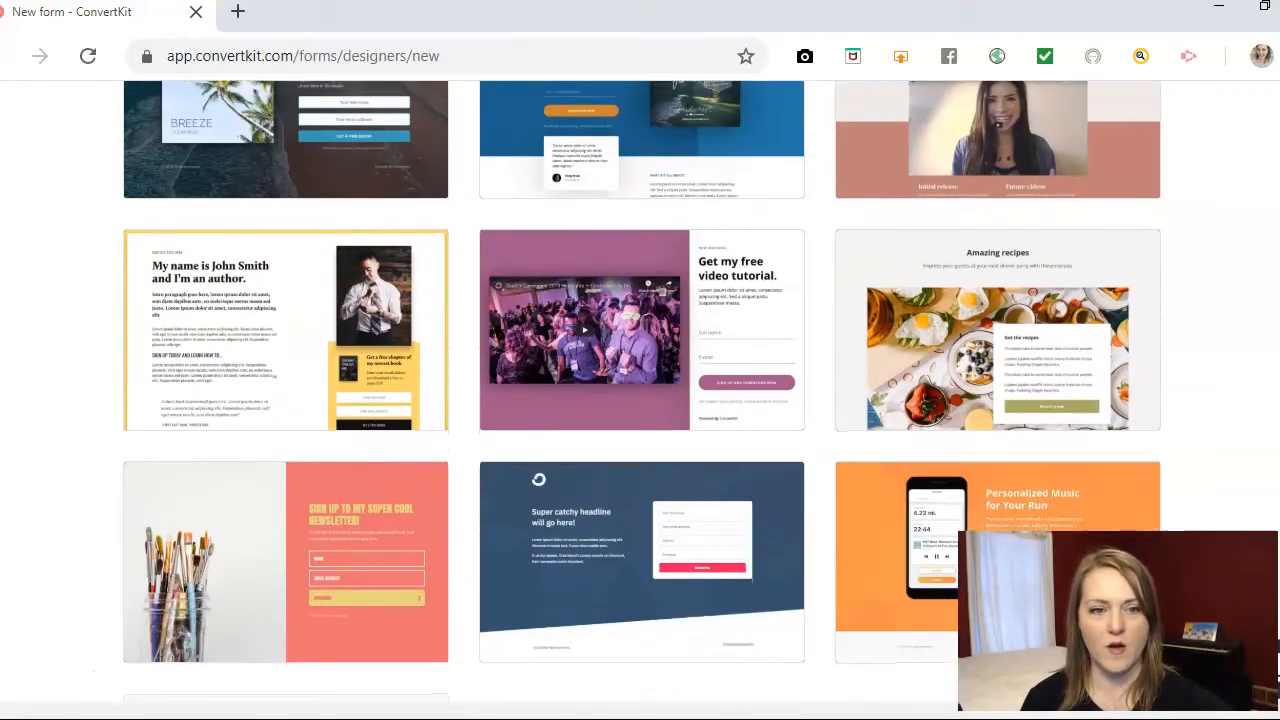
scroll(640, 375, "down", 1)
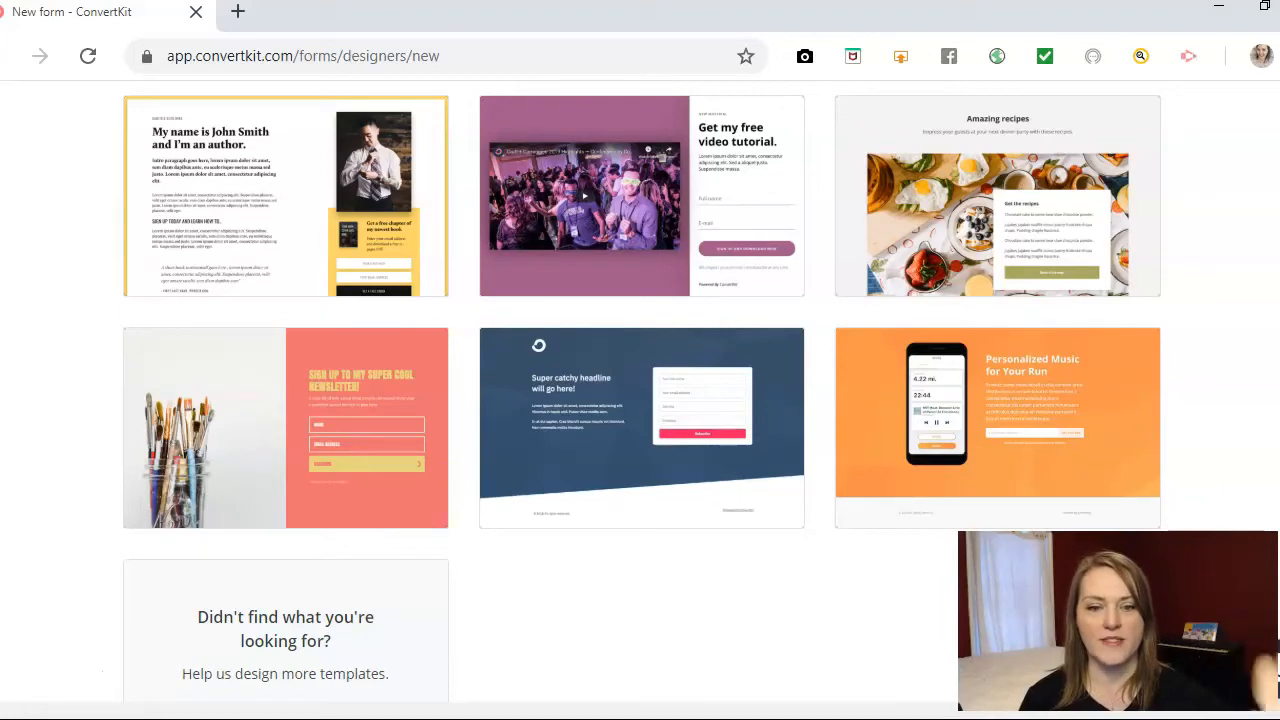
scroll(640, 400, "down", 1)
scroll(640, 400, "up", 5)
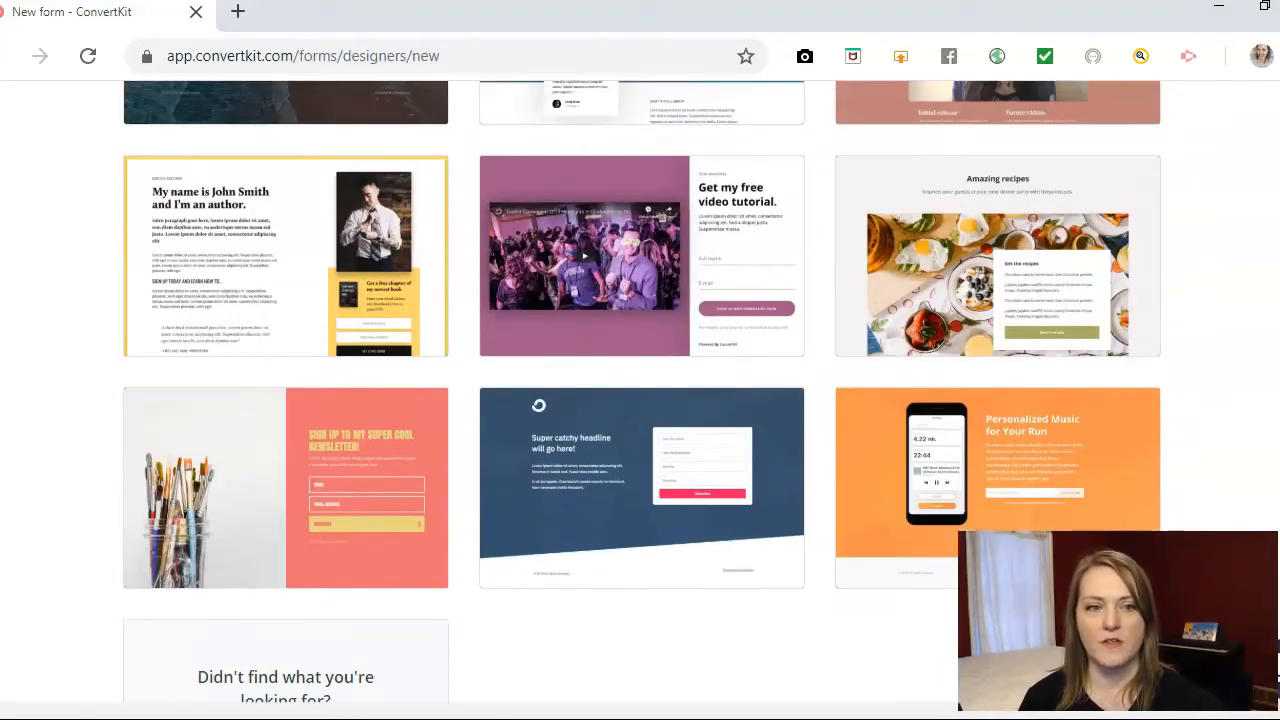
scroll(997, 150, "up", 3)
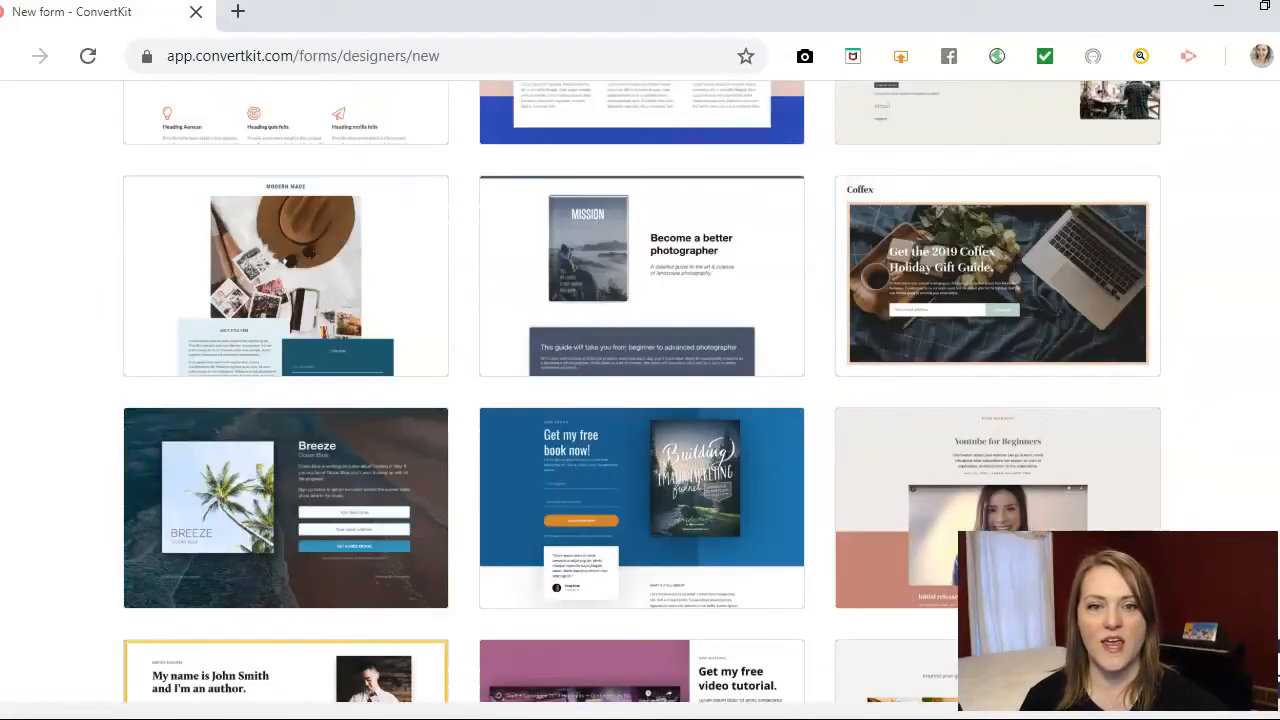
scroll(997, 150, "down", 1)
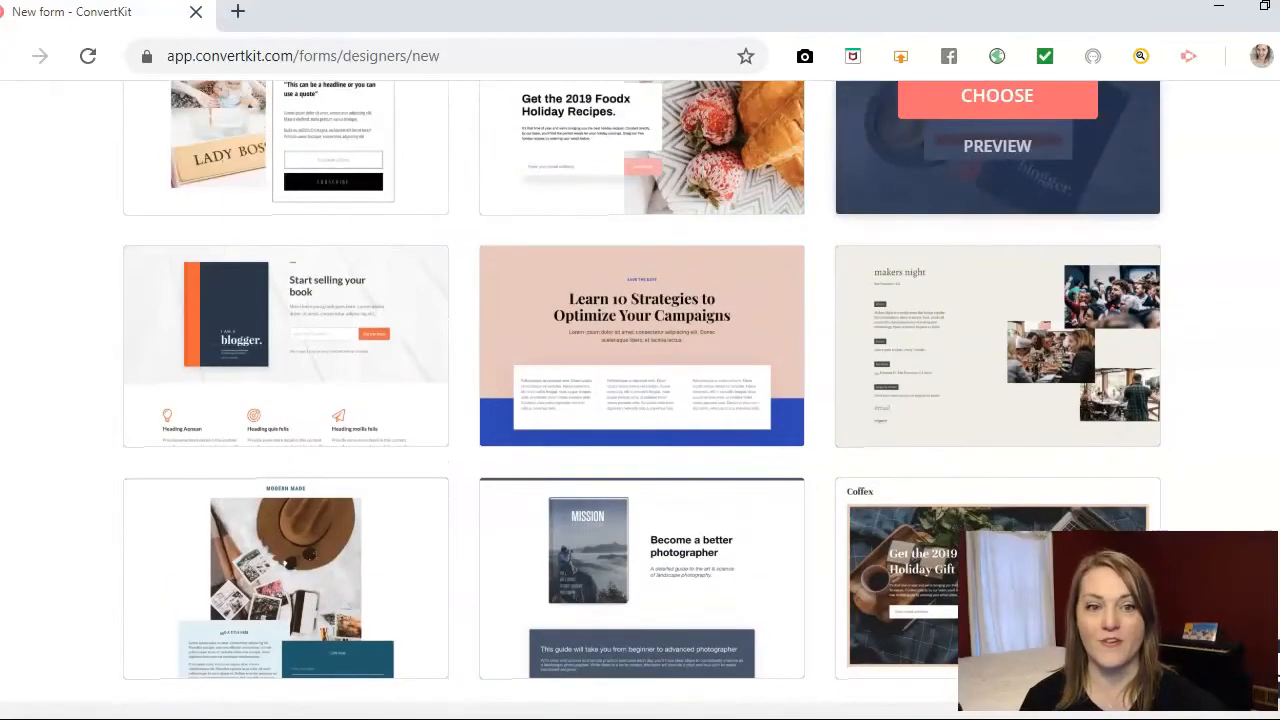
scroll(997, 150, "up", 2)
scroll(997, 300, "up", 6)
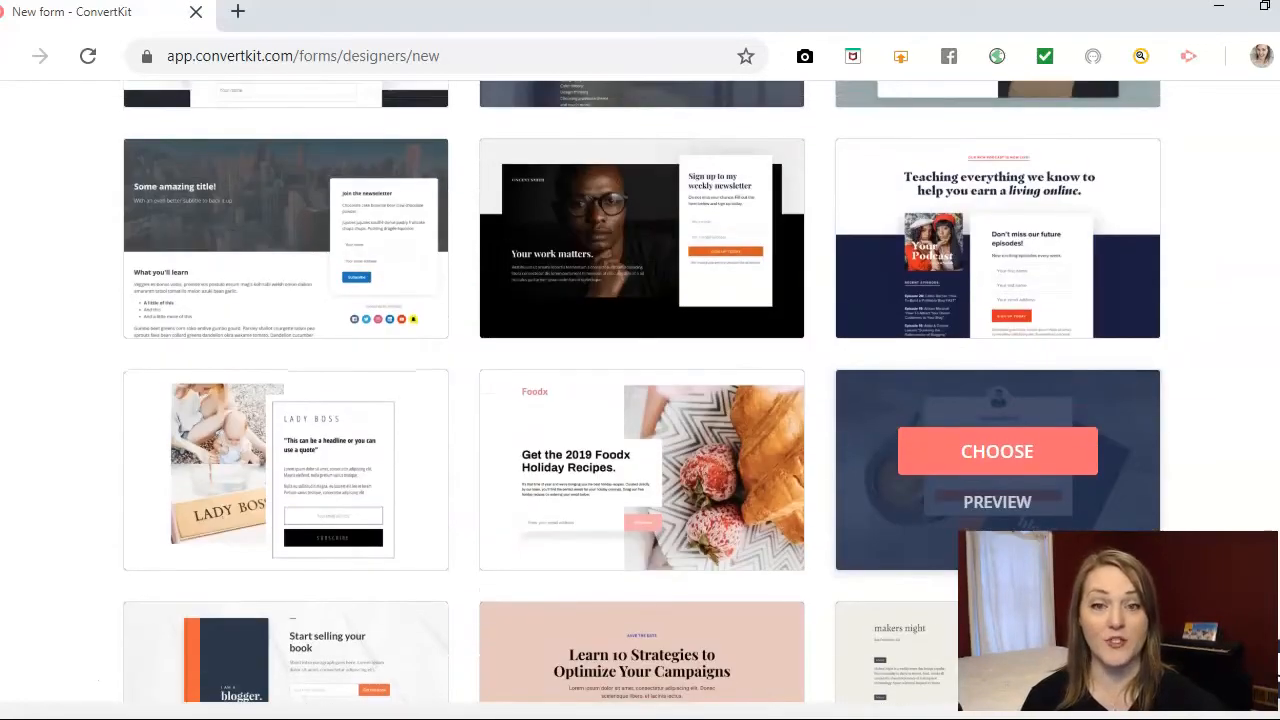
scroll(640, 390, "up", 2)
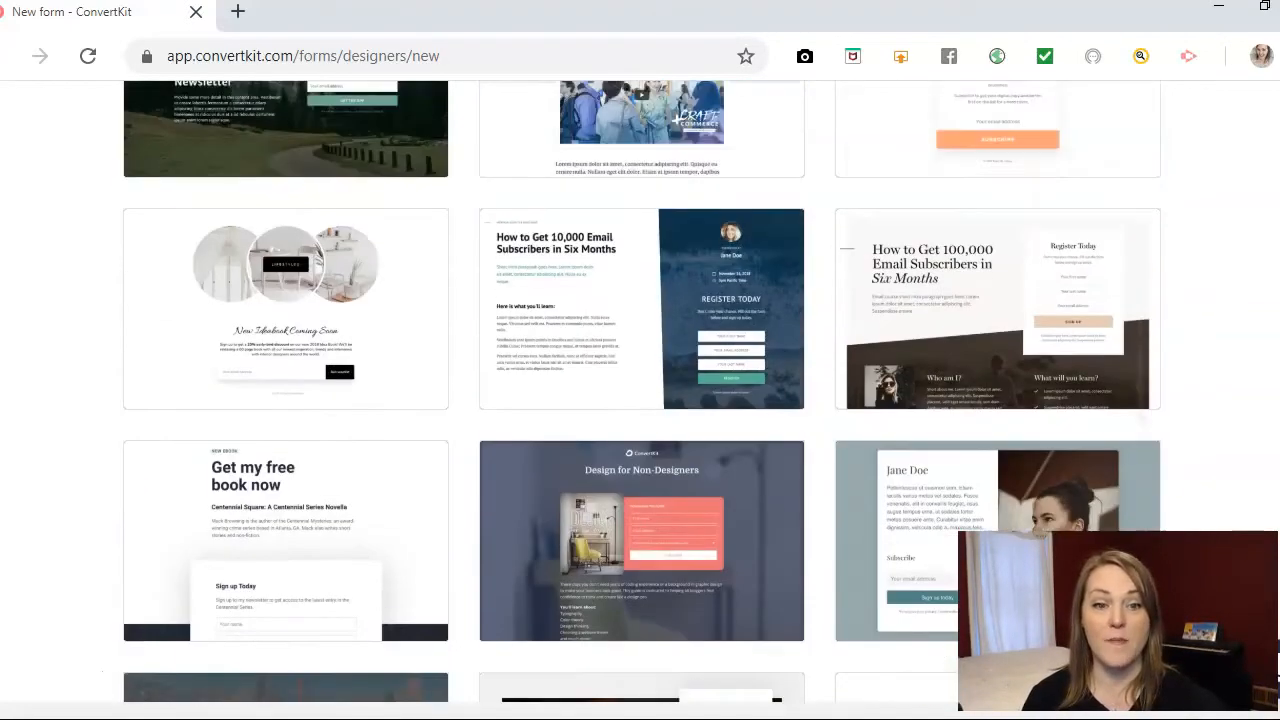
scroll(640, 390, "down", 2)
scroll(640, 390, "up", 4)
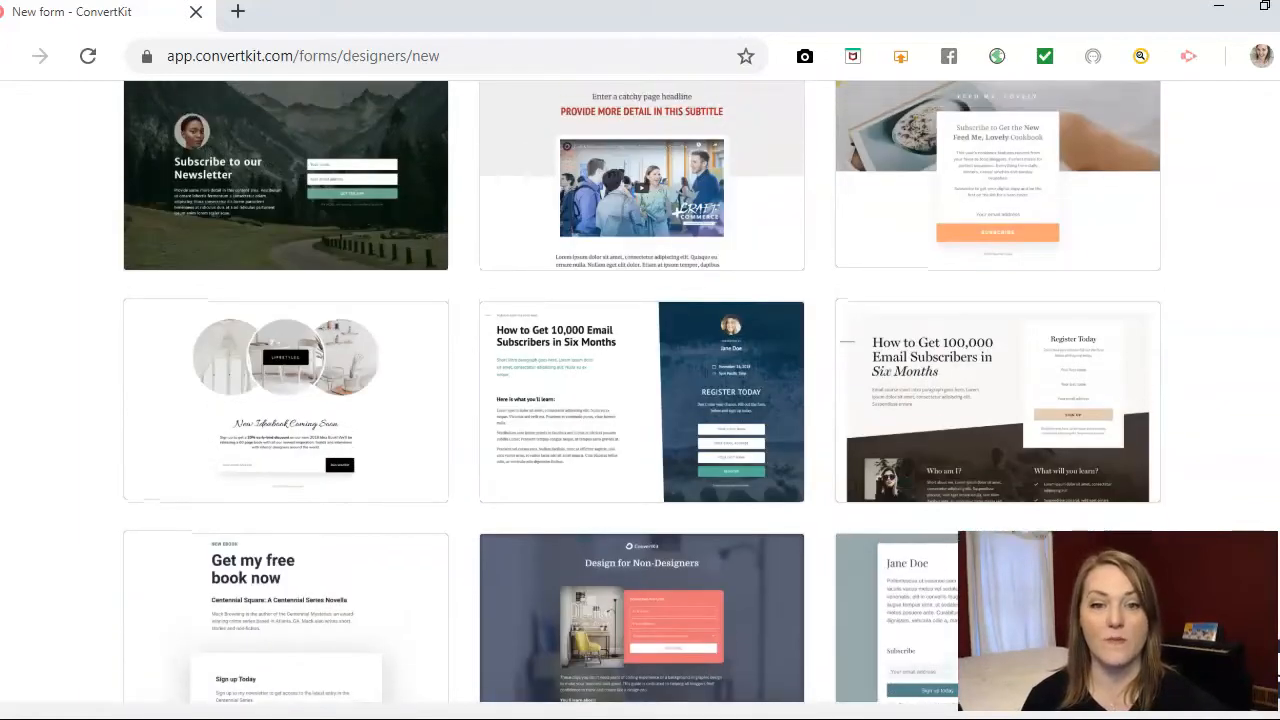
scroll(640, 390, "down", 4)
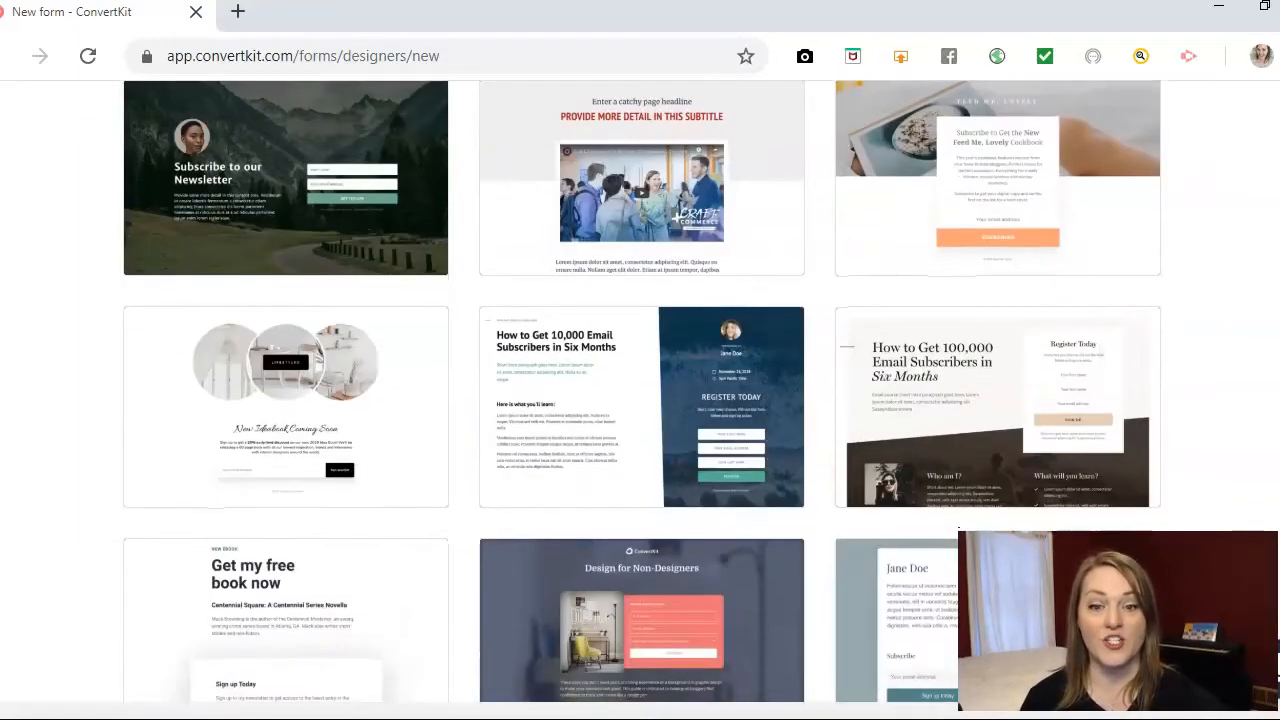
scroll(997, 450, "down", 4)
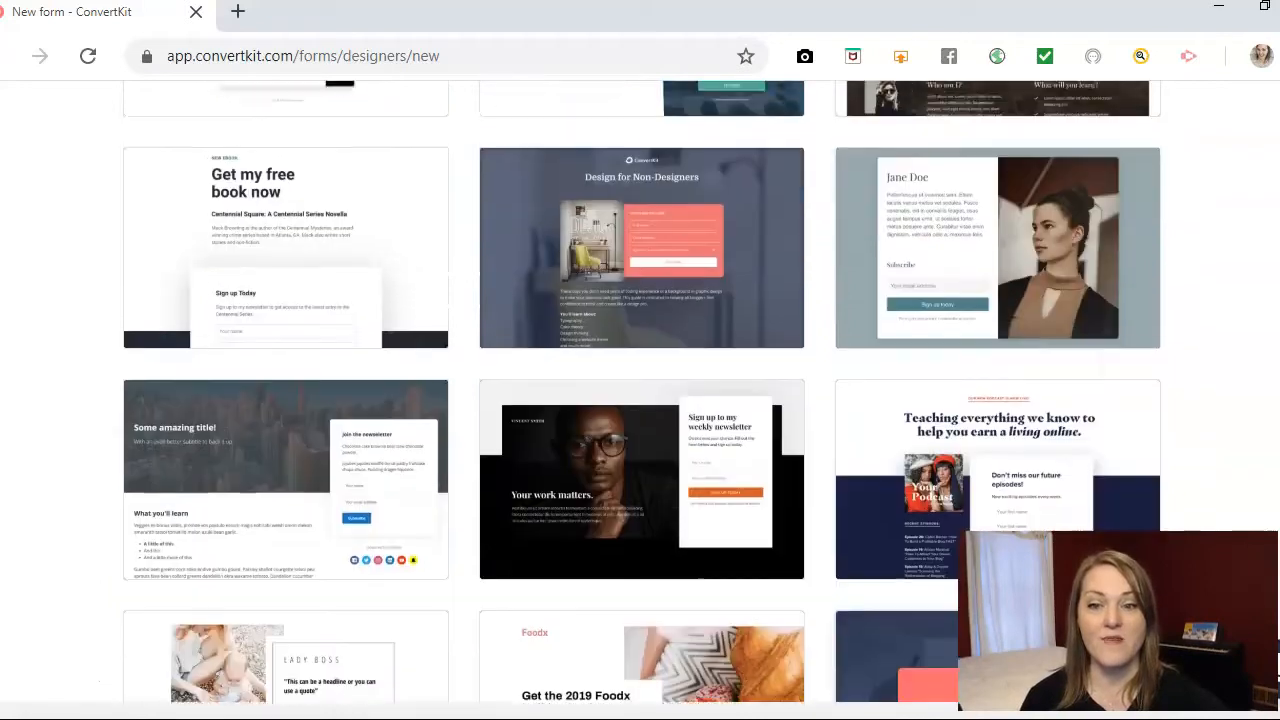
scroll(997, 450, "down", 3)
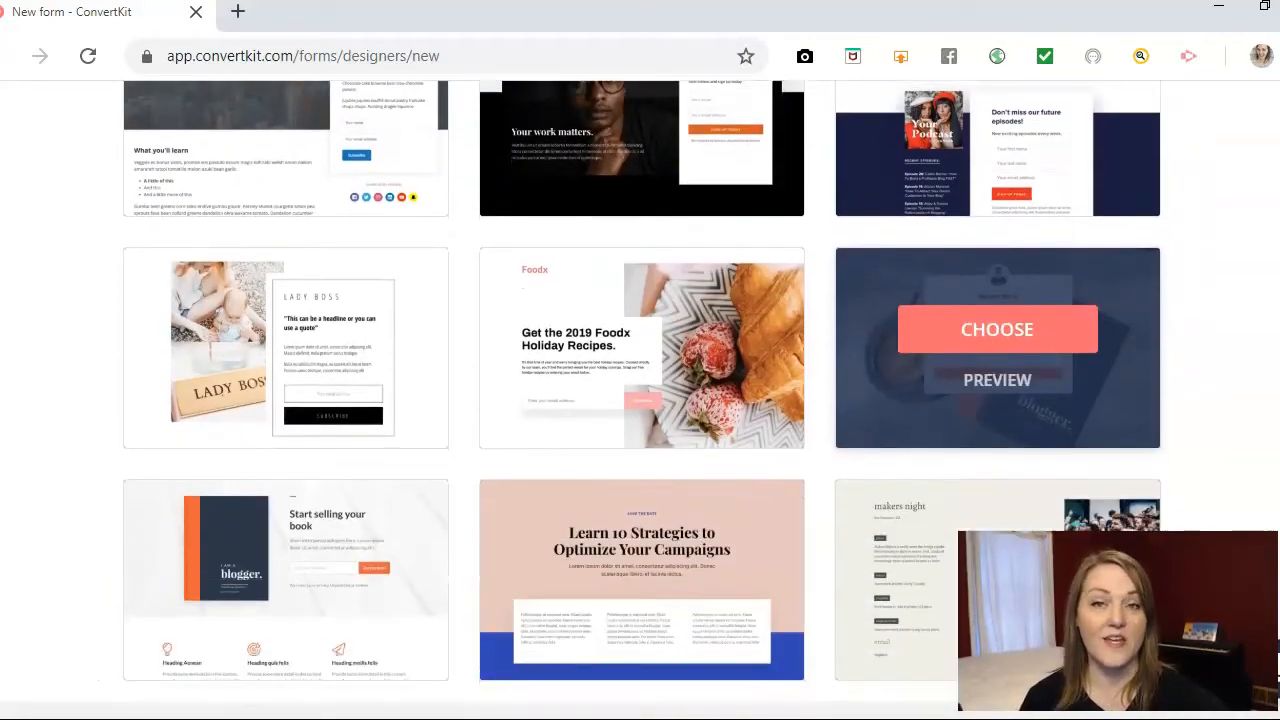
scroll(640, 390, "down", 3)
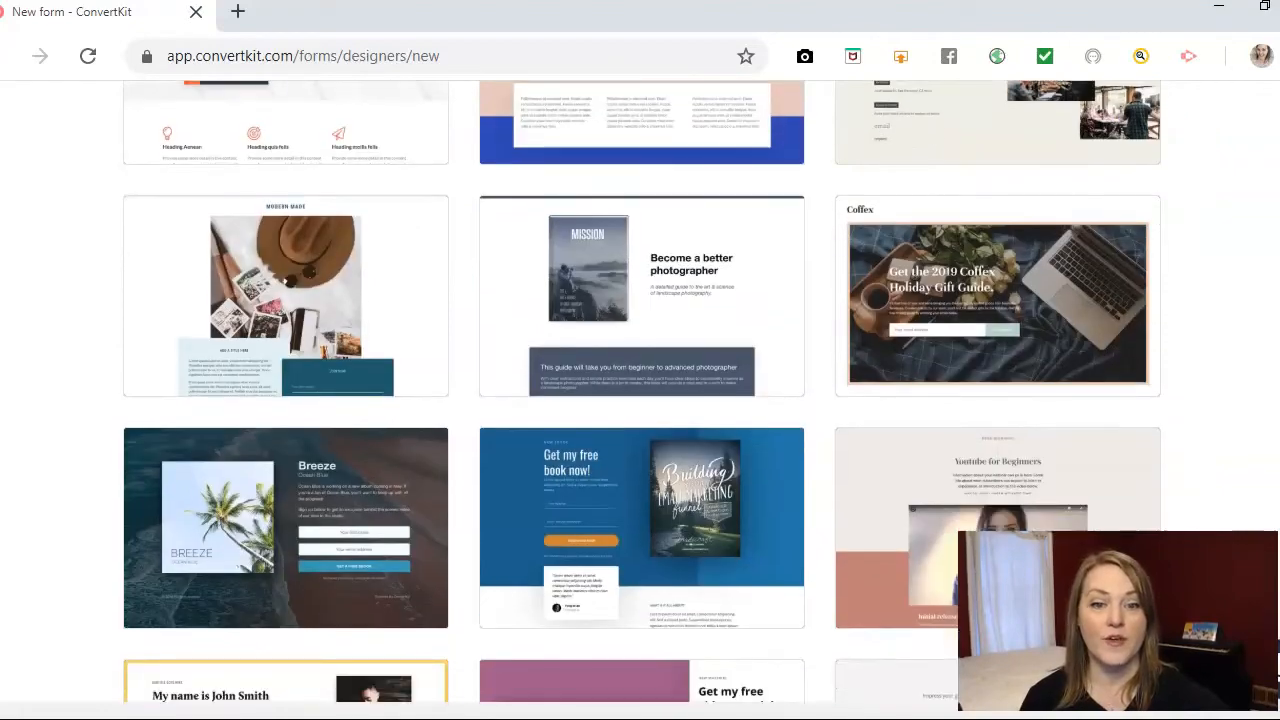
scroll(640, 390, "down", 1)
scroll(640, 390, "down", 2)
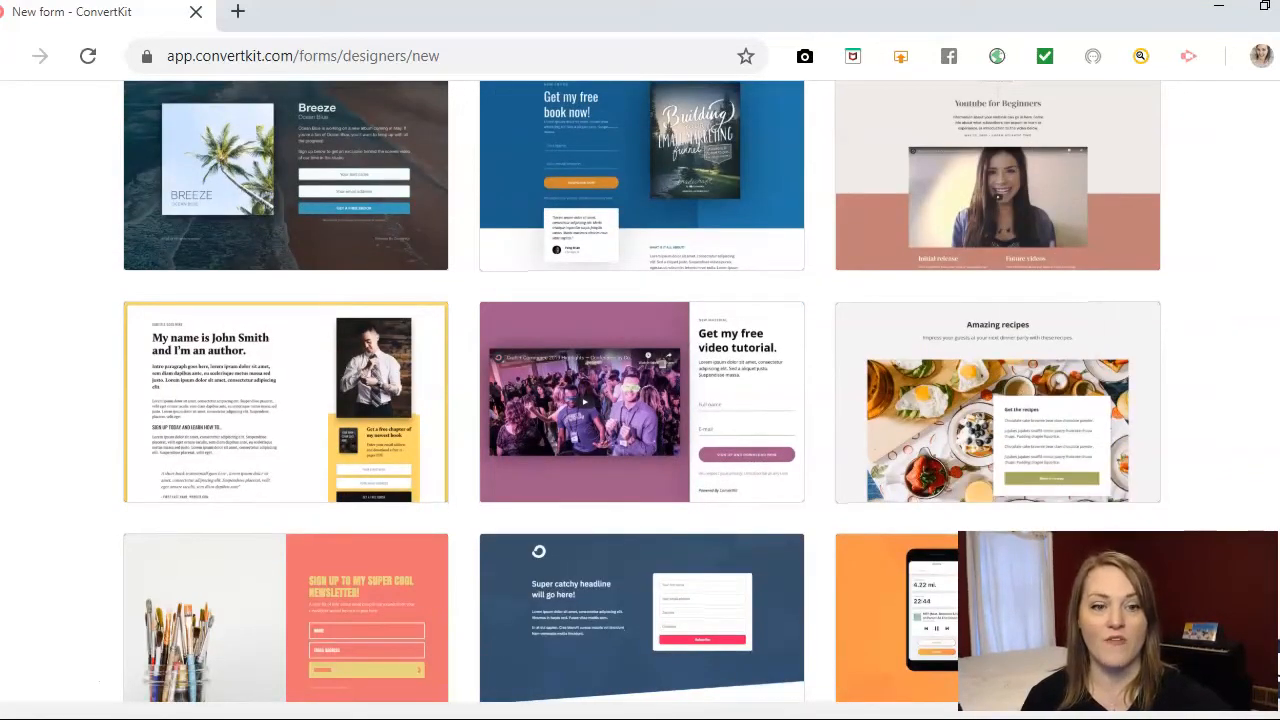
scroll(640, 390, "down", 1)
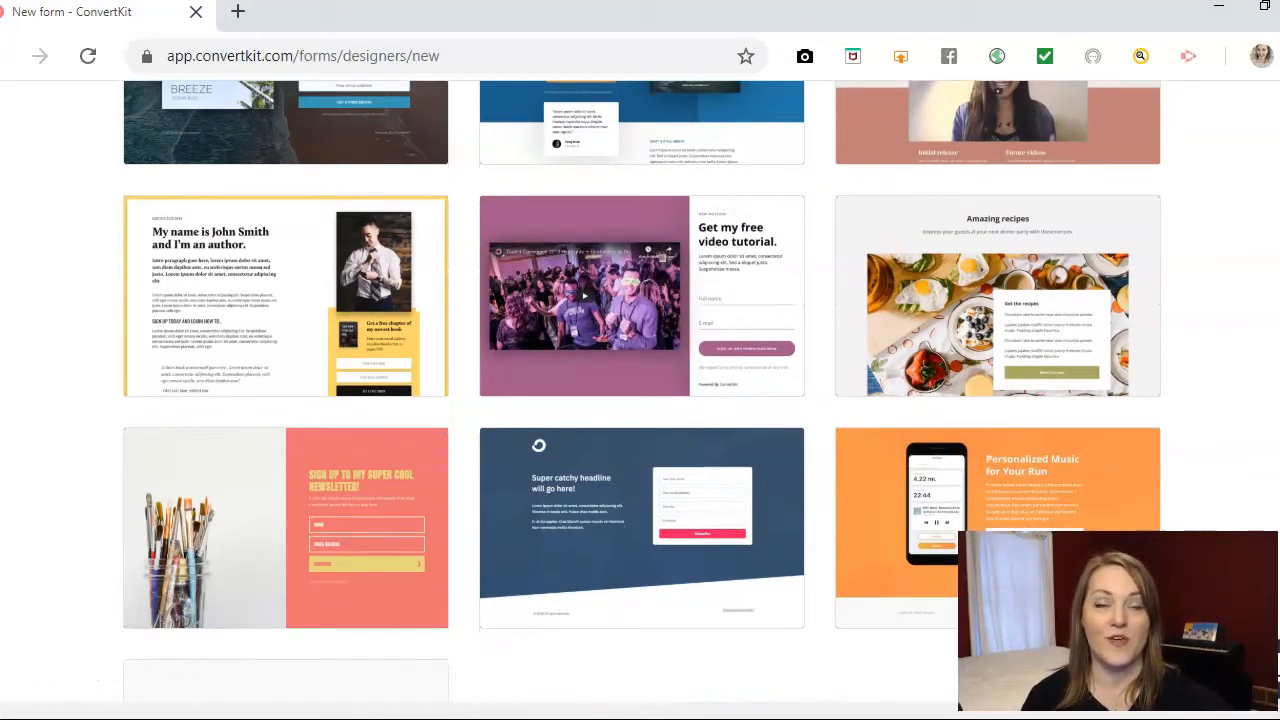
scroll(640, 390, "down", 1)
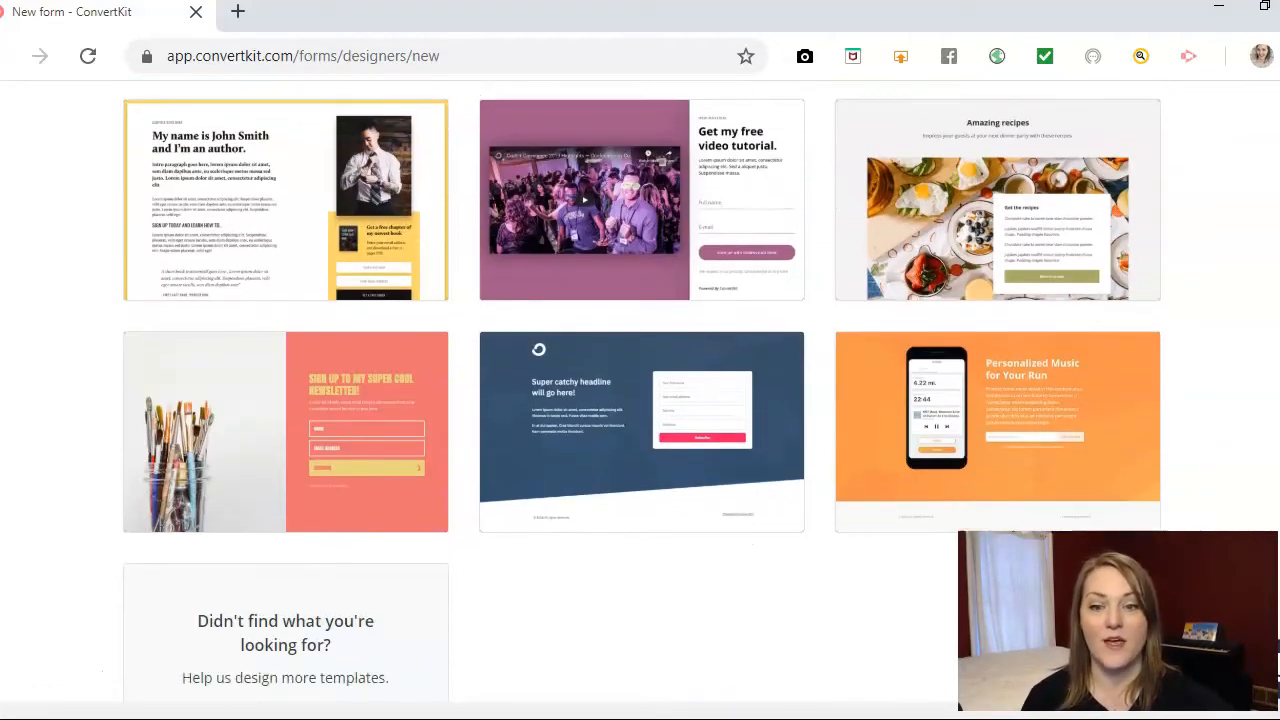
scroll(640, 390, "up", 1)
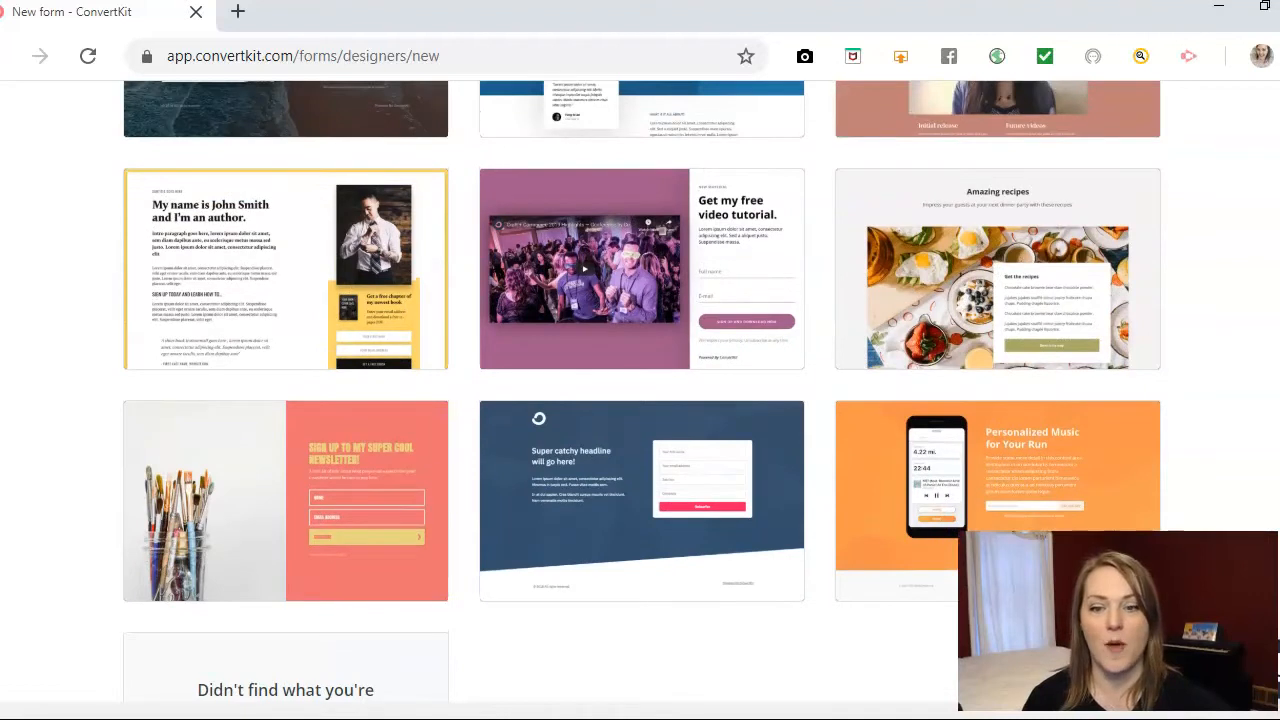
scroll(640, 390, "down", 1)
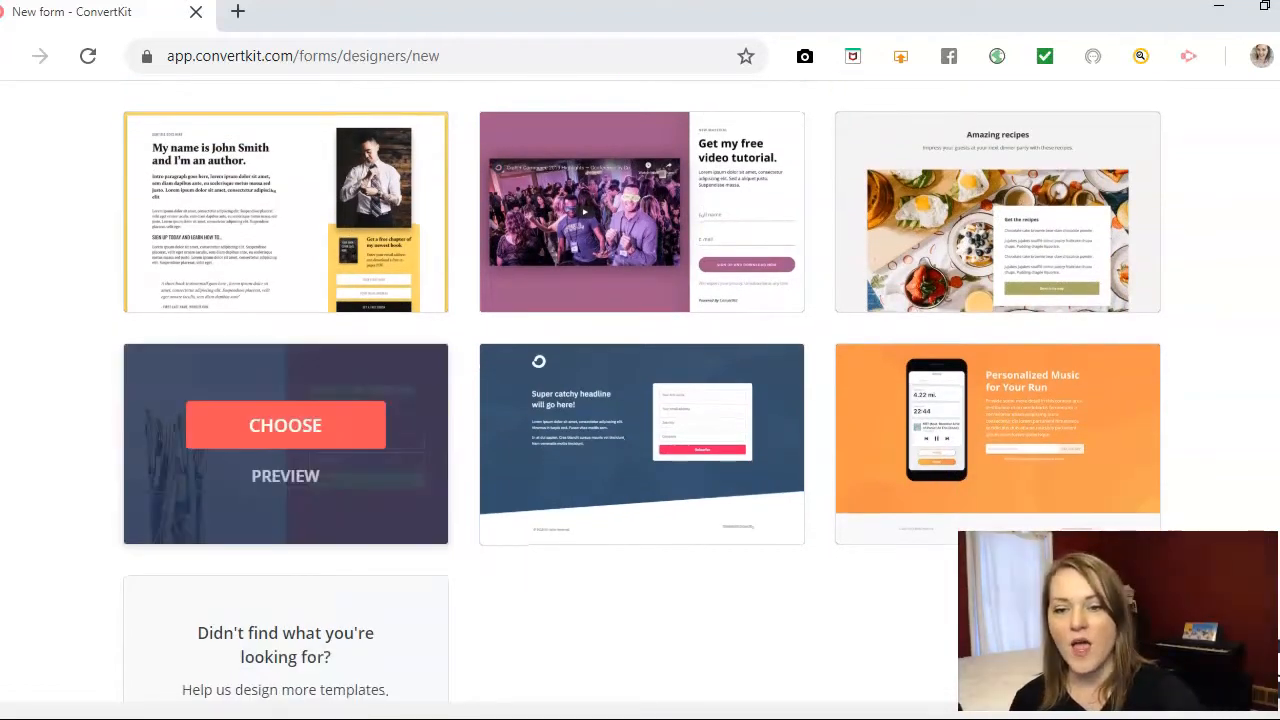
Choose the Stark template with the paintbrush photo and coral newsletter form, and look over its layout in the editor
left_click(285, 425)
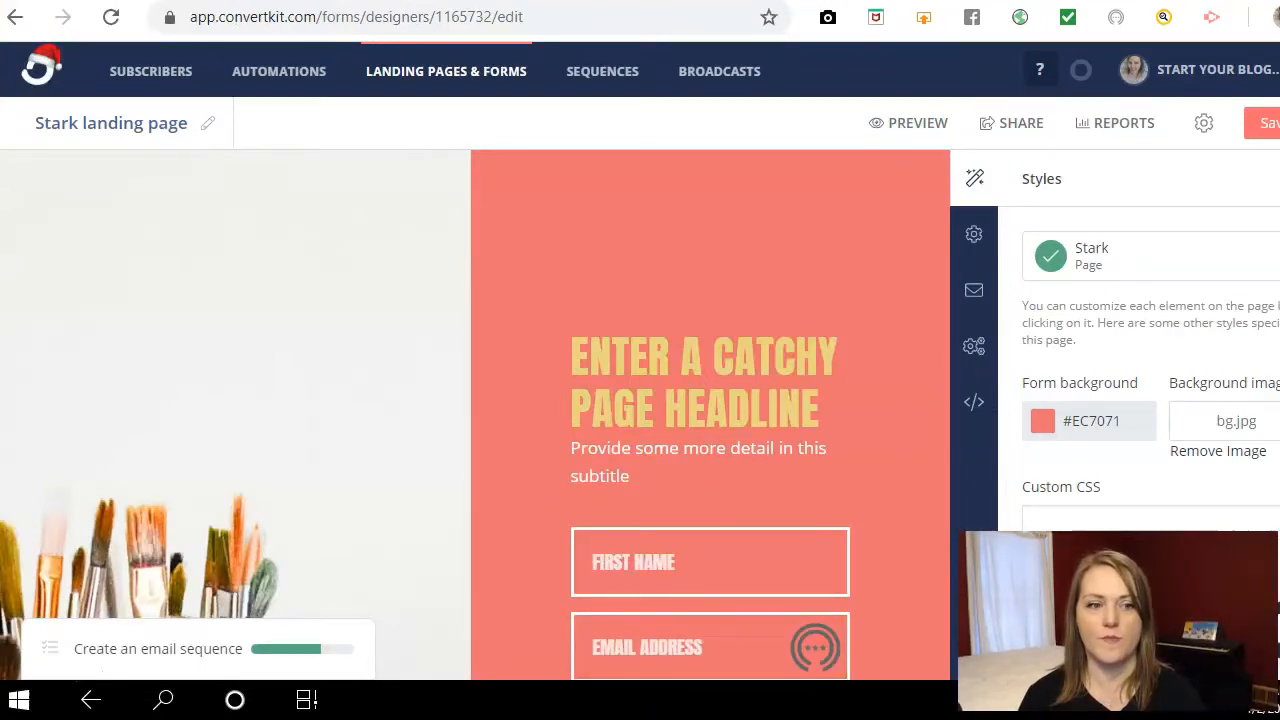
scroll(640, 400, "down", 1)
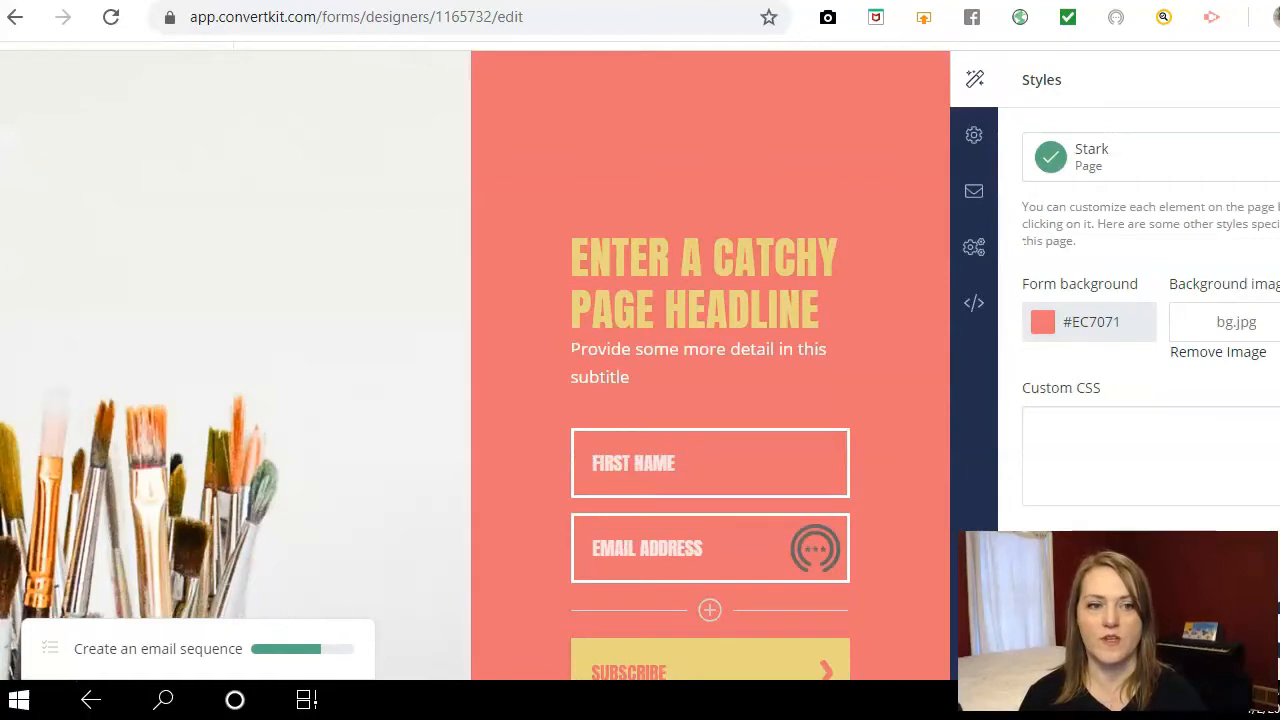
scroll(640, 400, "down", 1)
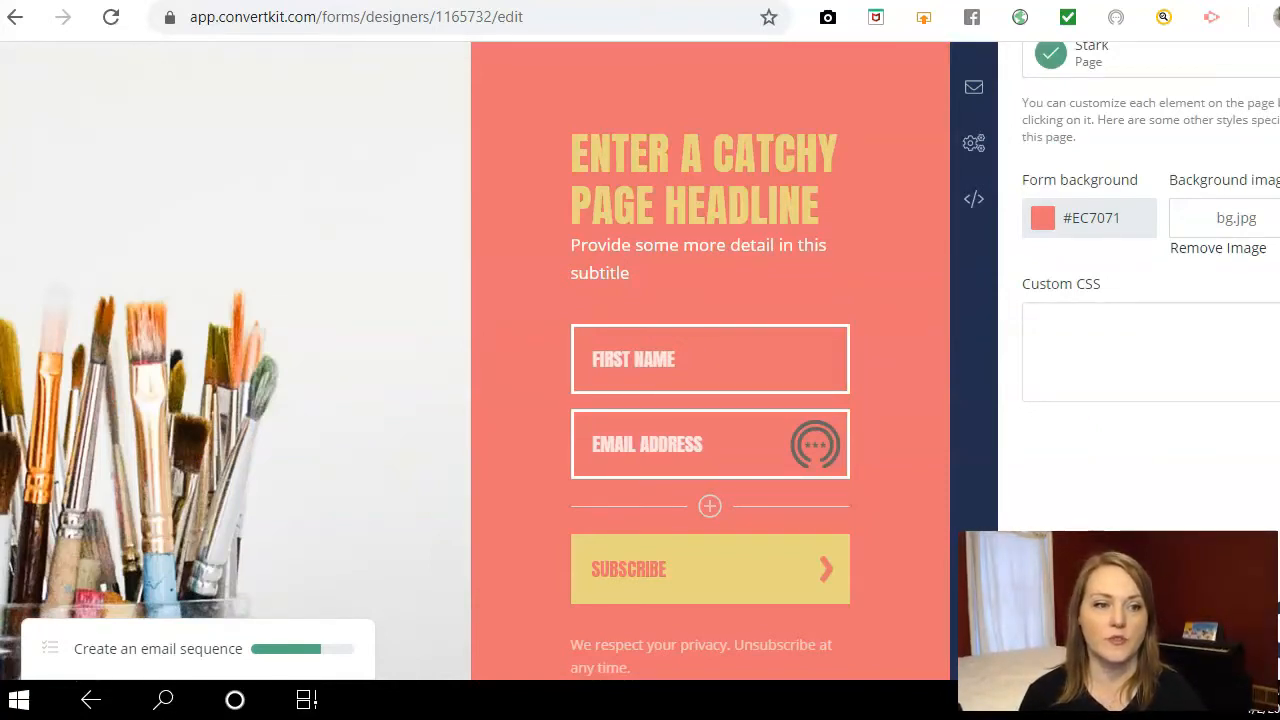
scroll(640, 360, "up", 2)
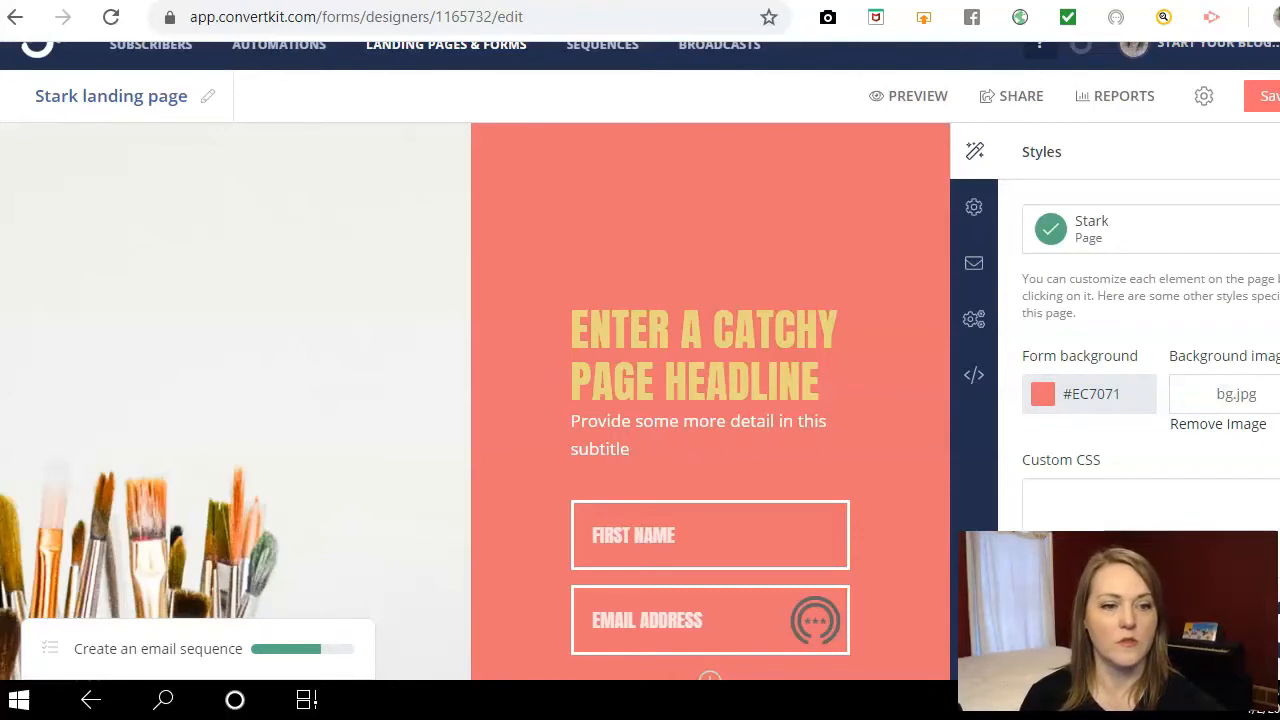
Open the image chooser for the page's background image, check the file upload option, and browse the Unsplash photos
left_click(1236, 394)
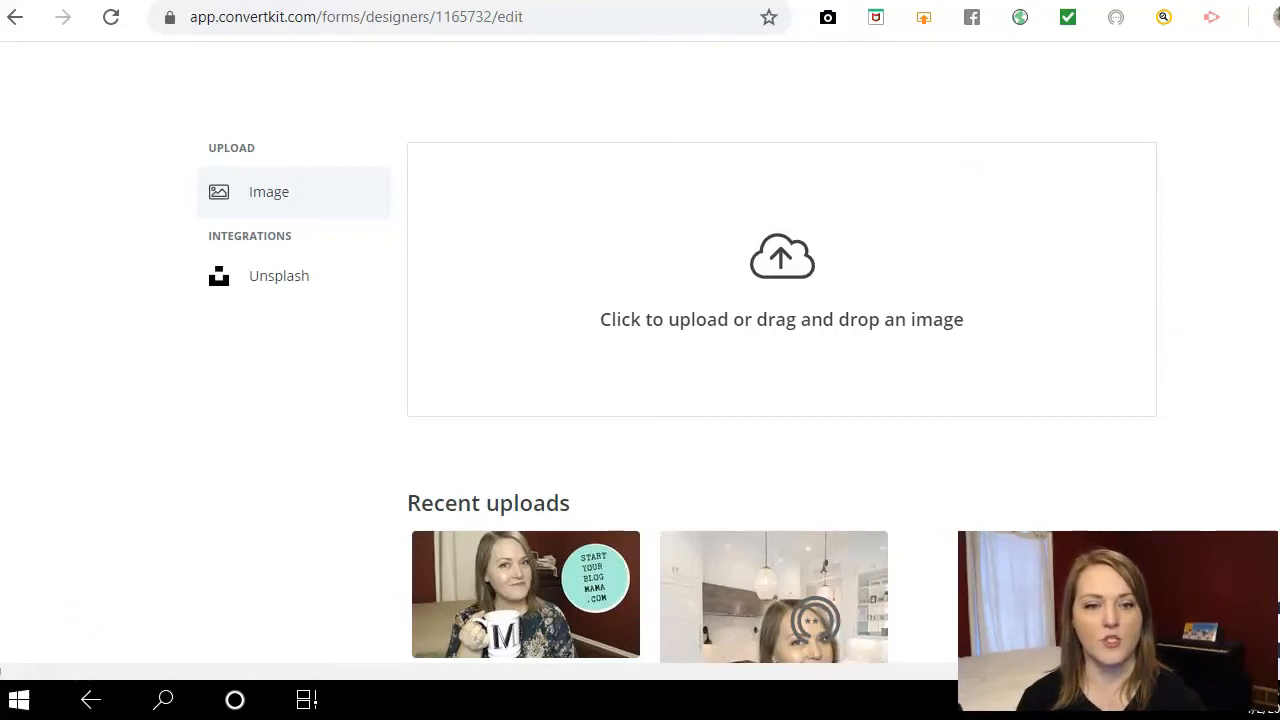
left_click(782, 280)
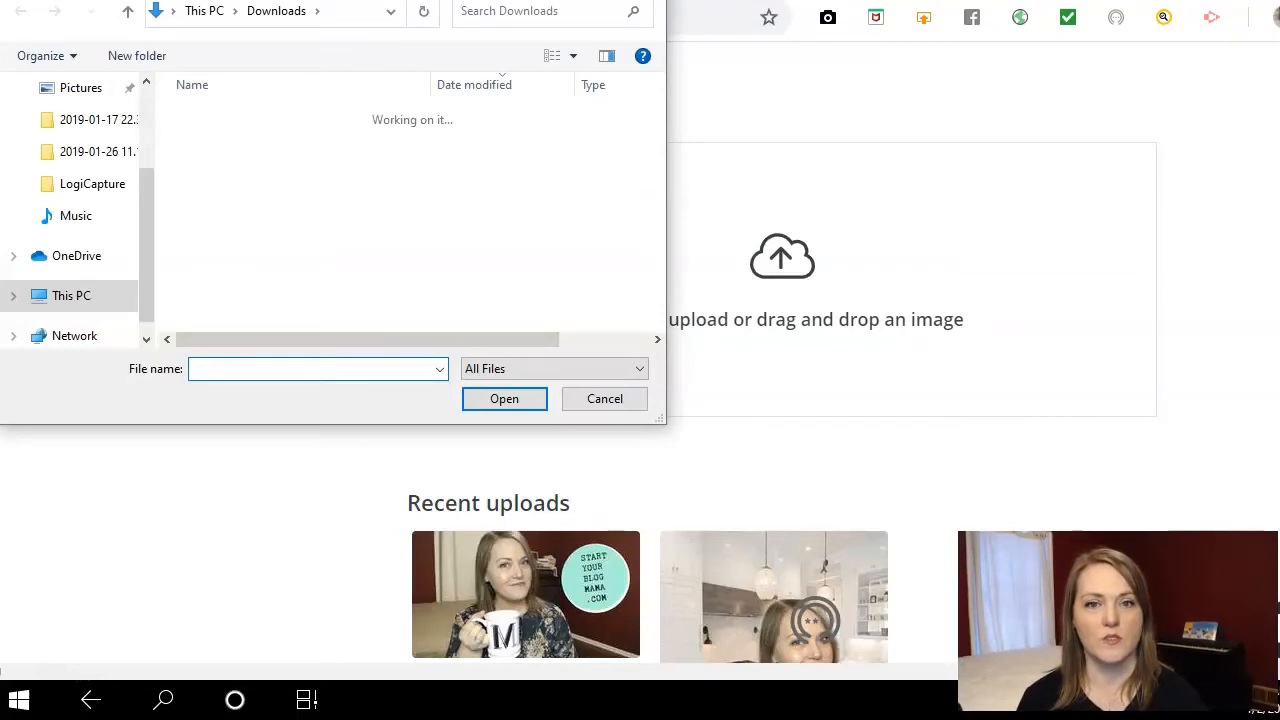
key("Escape")
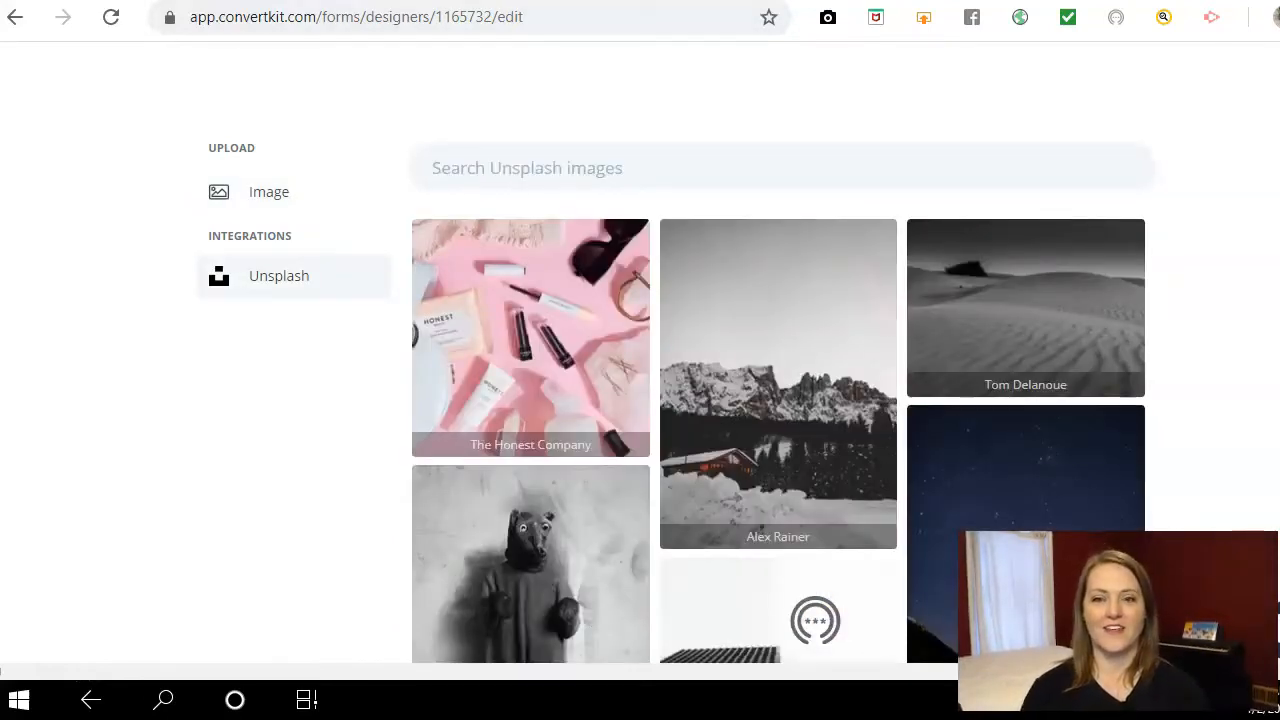
scroll(778, 400, "down", 5)
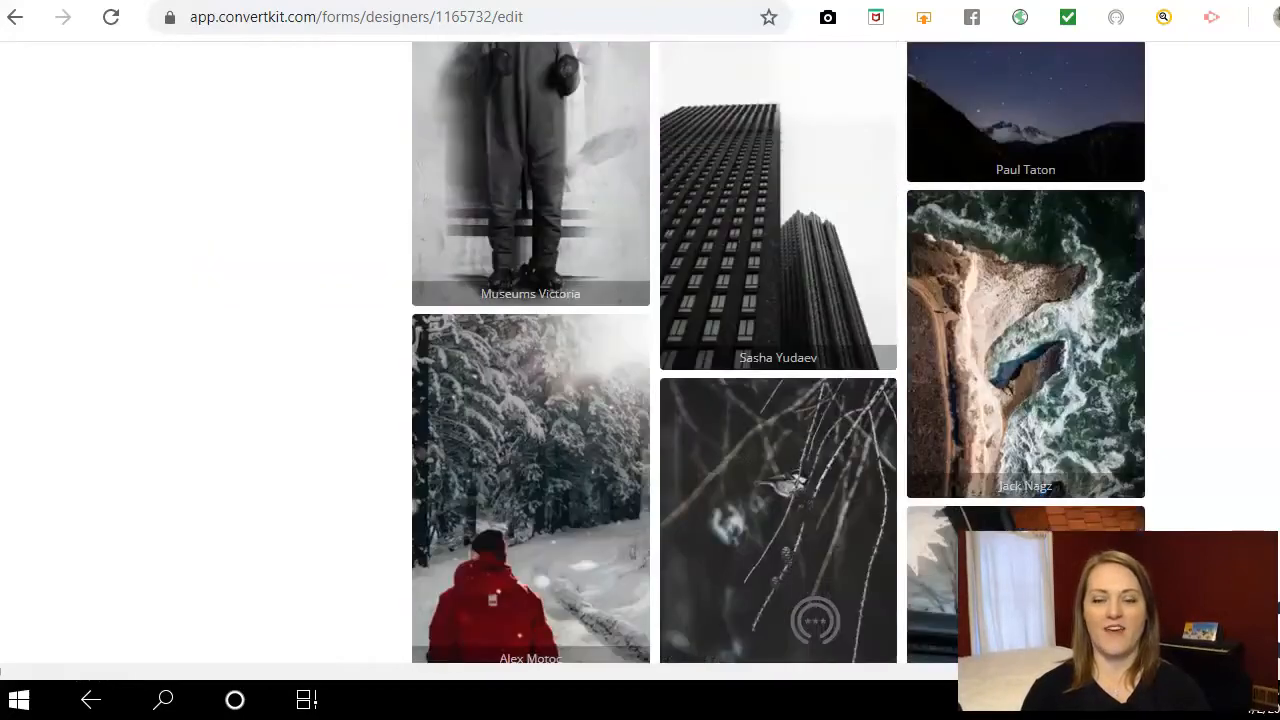
scroll(778, 400, "up", 5)
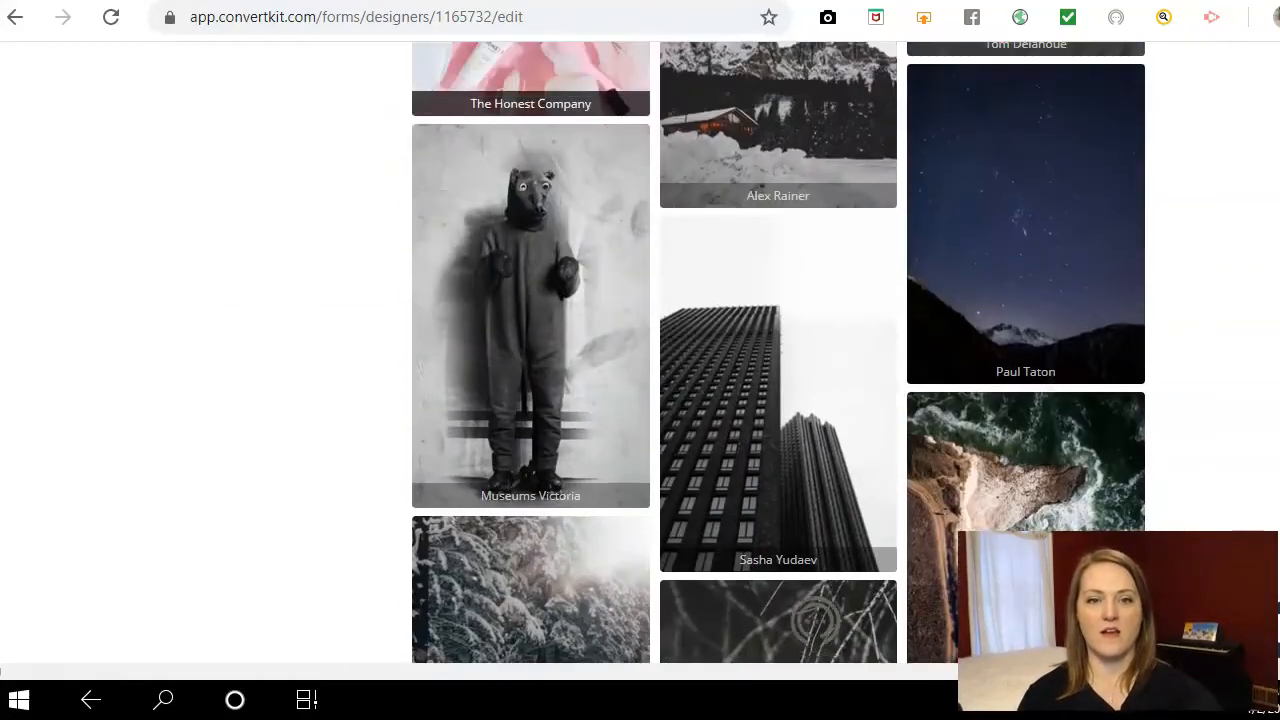
scroll(778, 400, "down", 1)
scroll(778, 400, "up", 1)
scroll(778, 400, "down", 1)
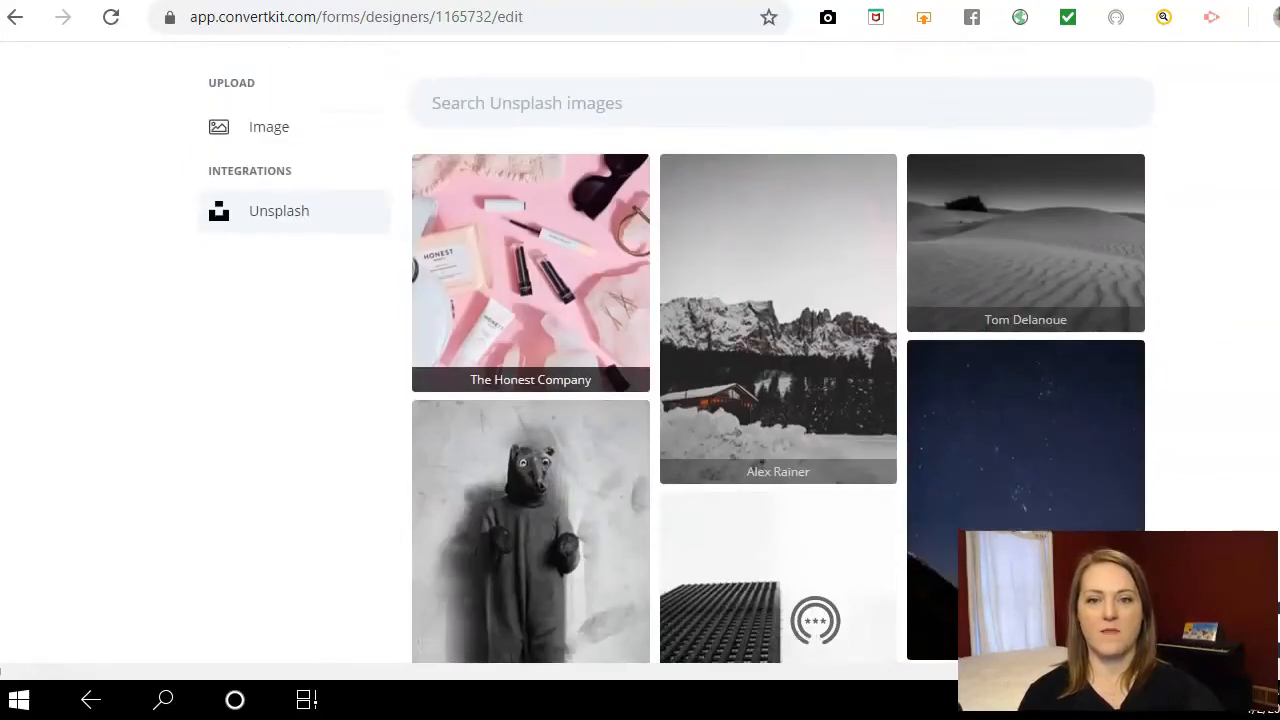
Search Unsplash for "coffee shop" and set the photo of the woman drinking coffee on a stool as the background image
left_click(527, 103)
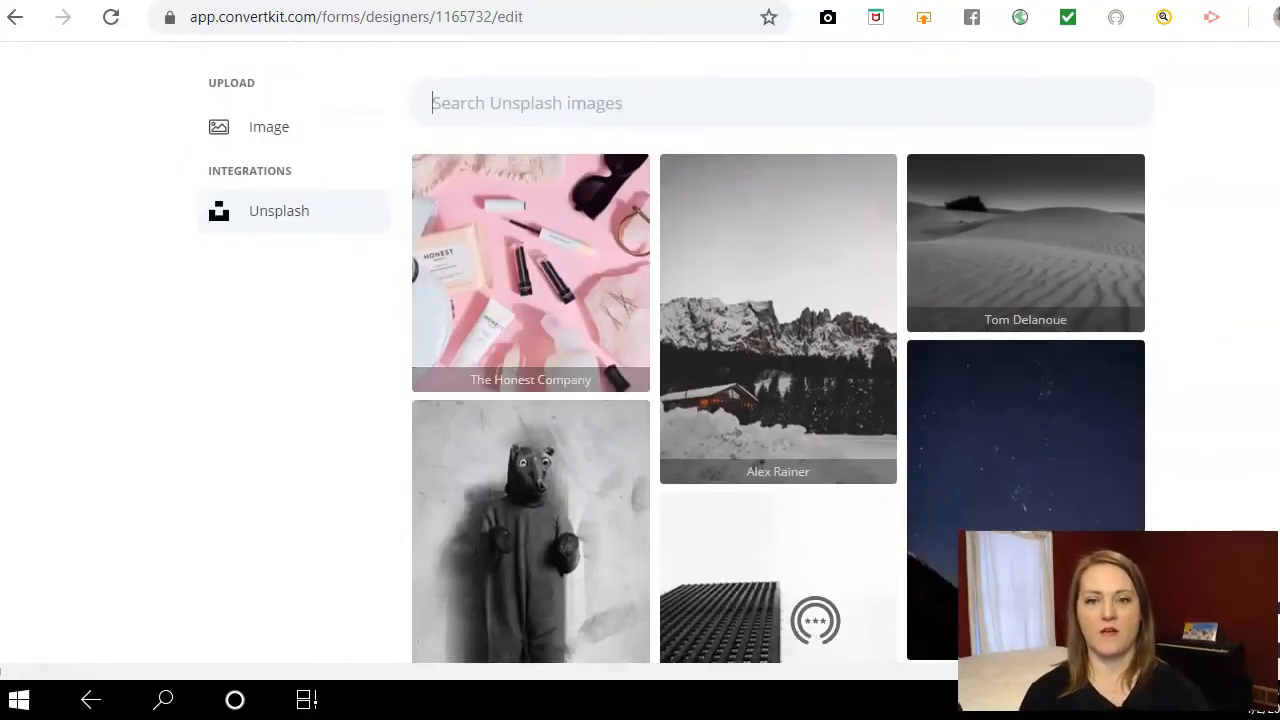
type("c")
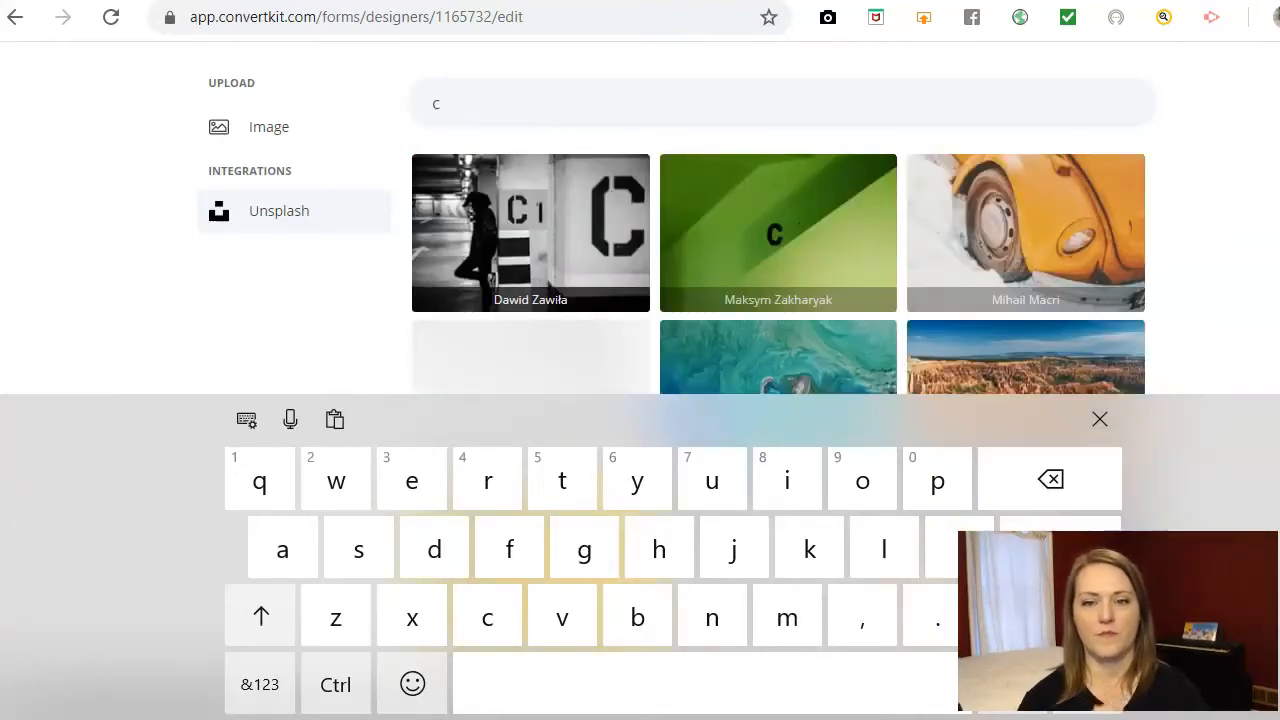
left_click(1100, 419)
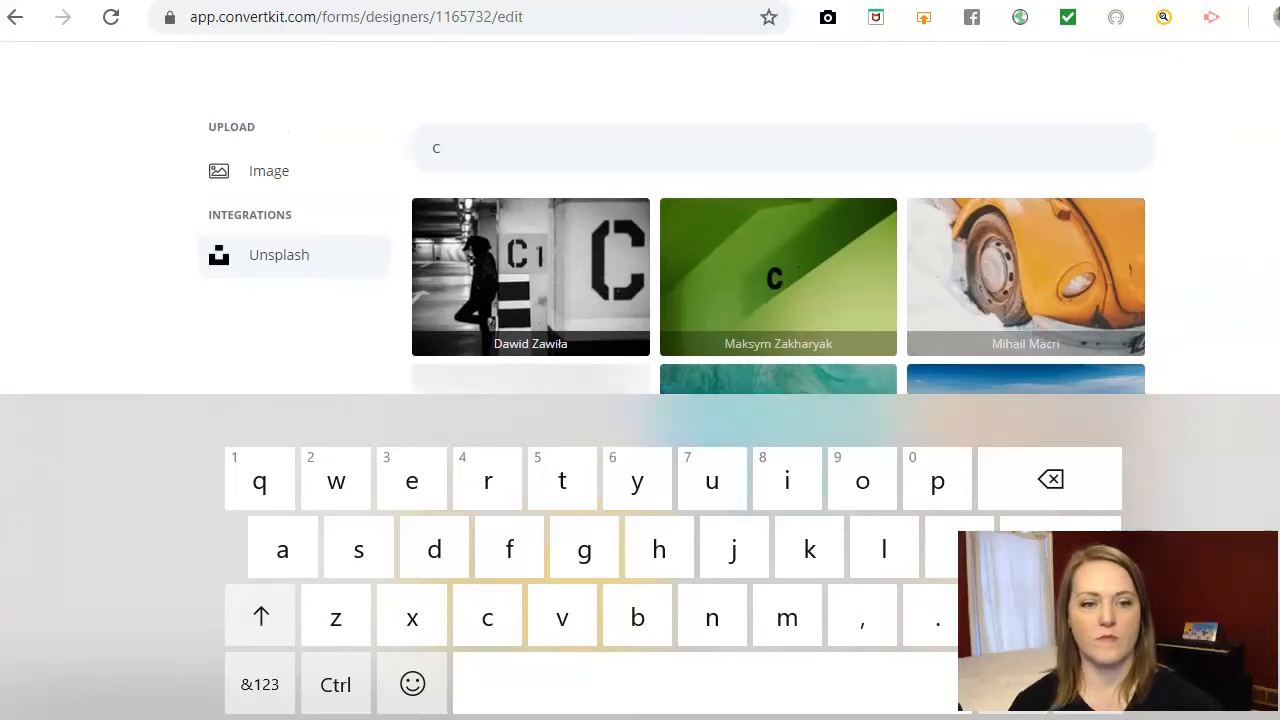
type("offee s")
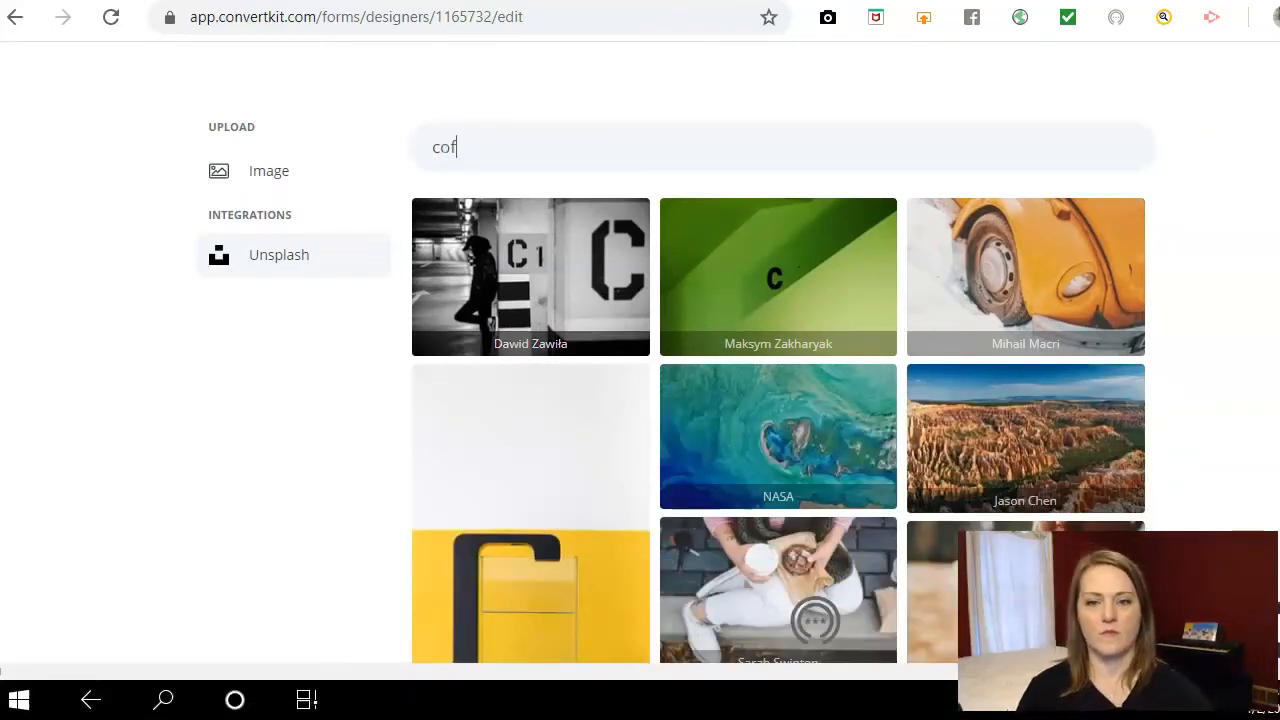
type("hop")
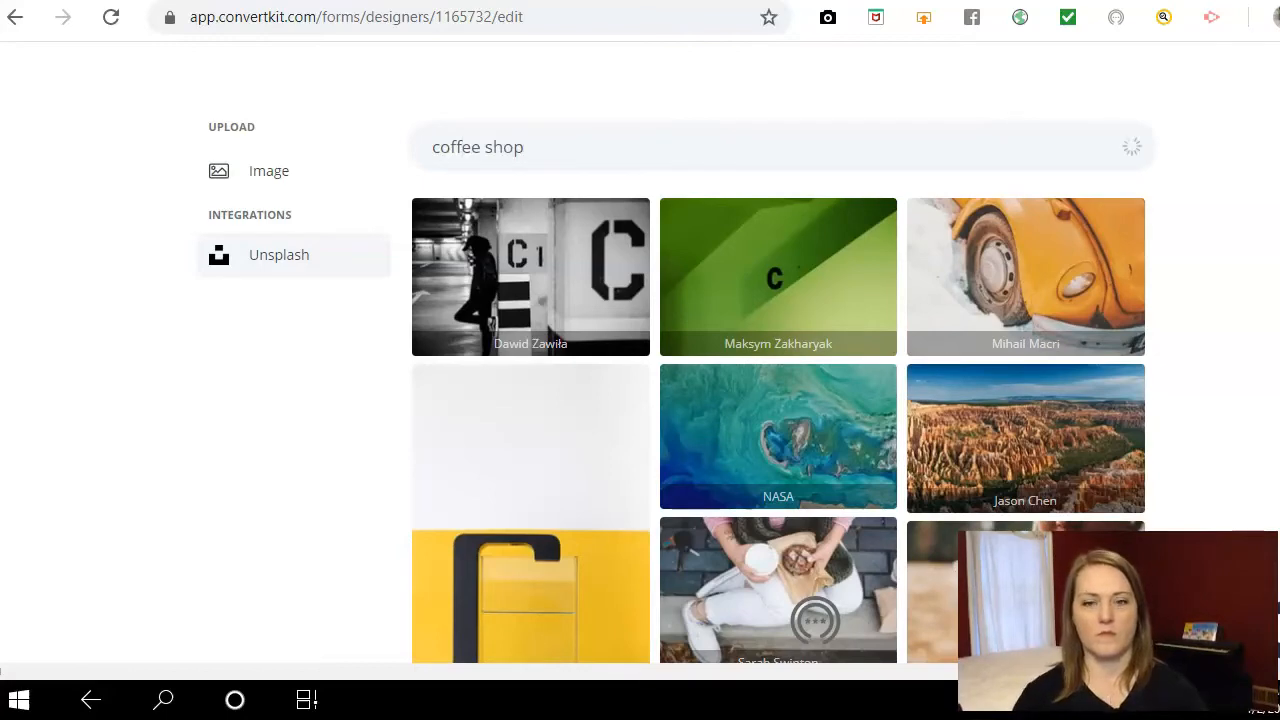
scroll(815, 620, "down", 7)
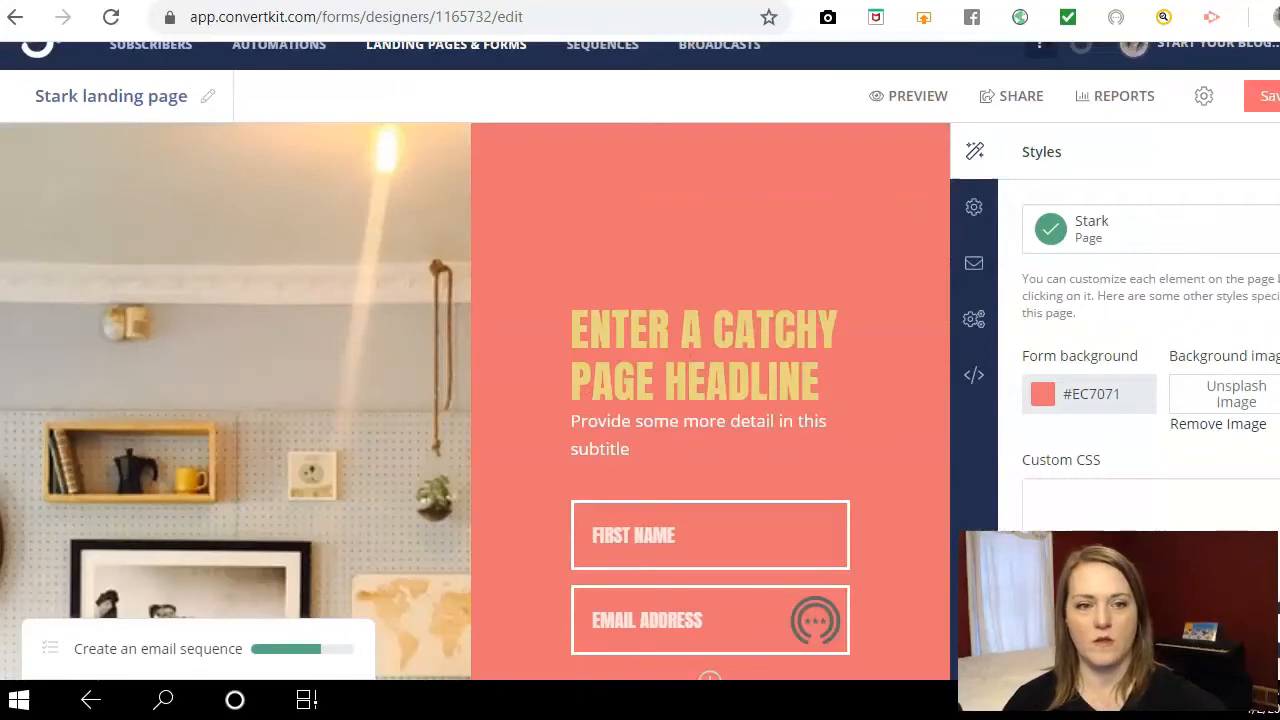
scroll(640, 360, "down", 5)
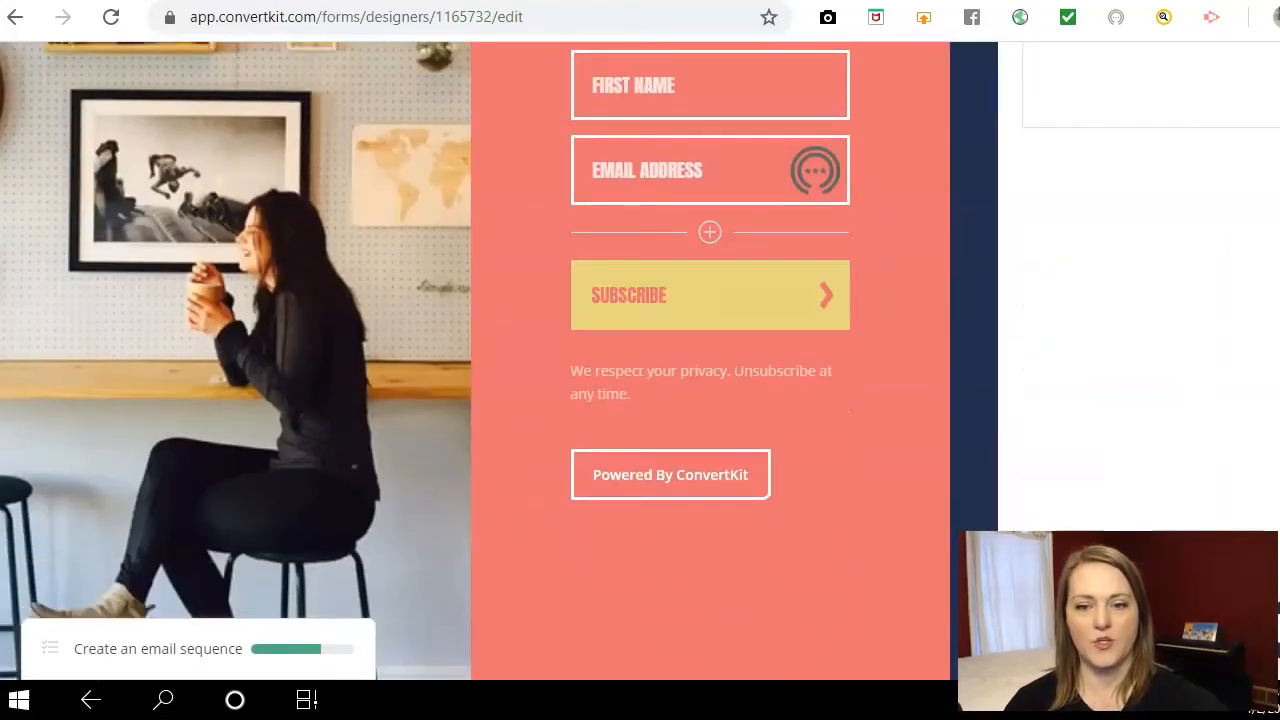
scroll(640, 360, "up", 5)
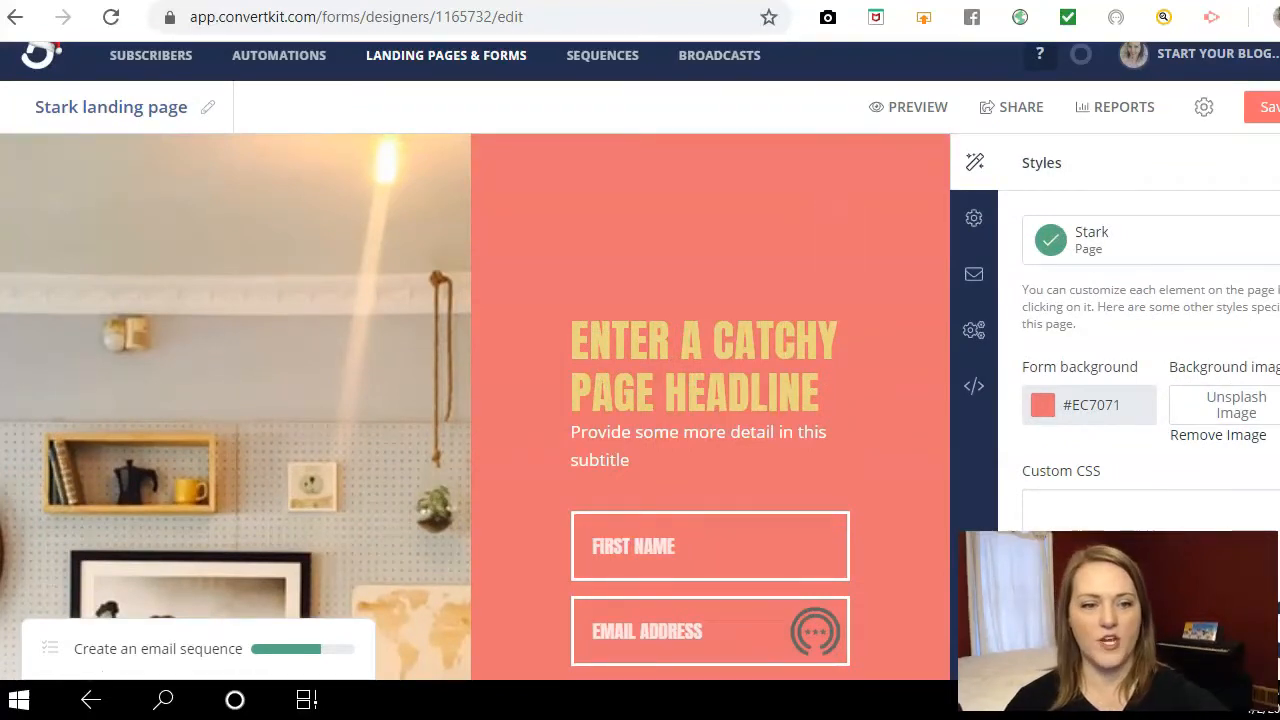
Replace the placeholder page headline with "I TEACH MOMS HOW TO GET STARTED AS A BLOGGER"
left_click(713, 390)
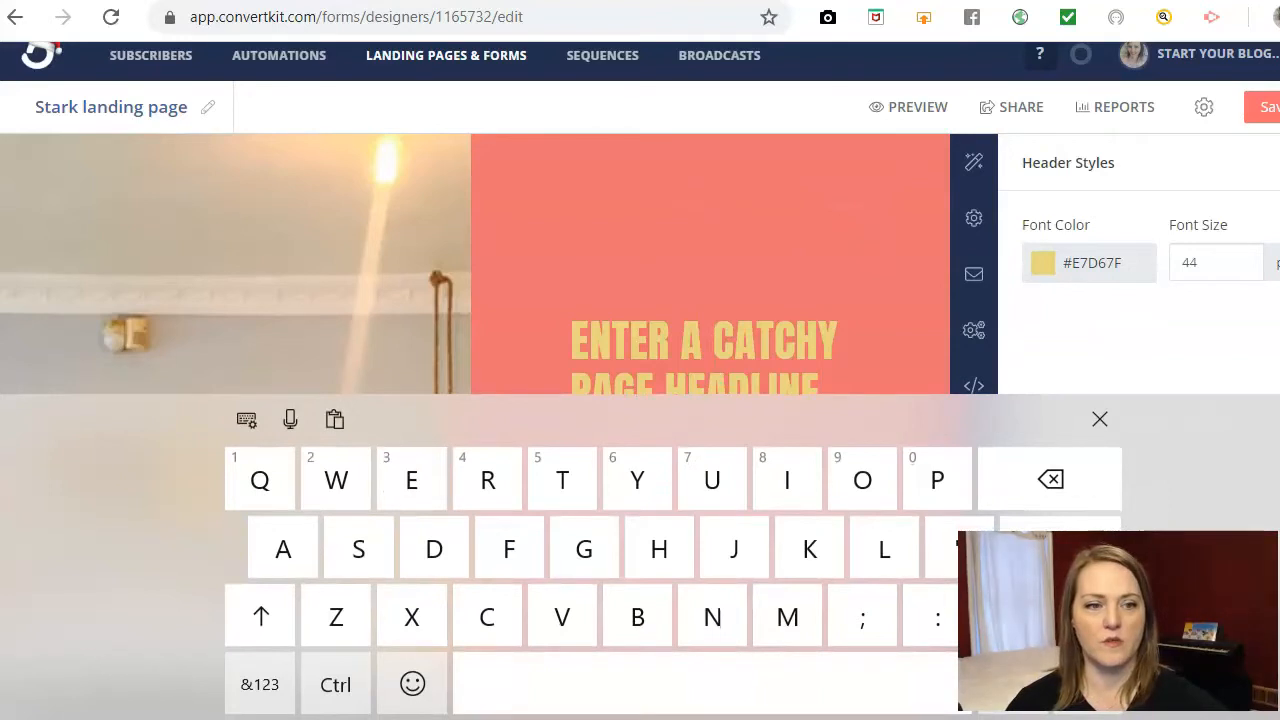
left_click(1100, 419)
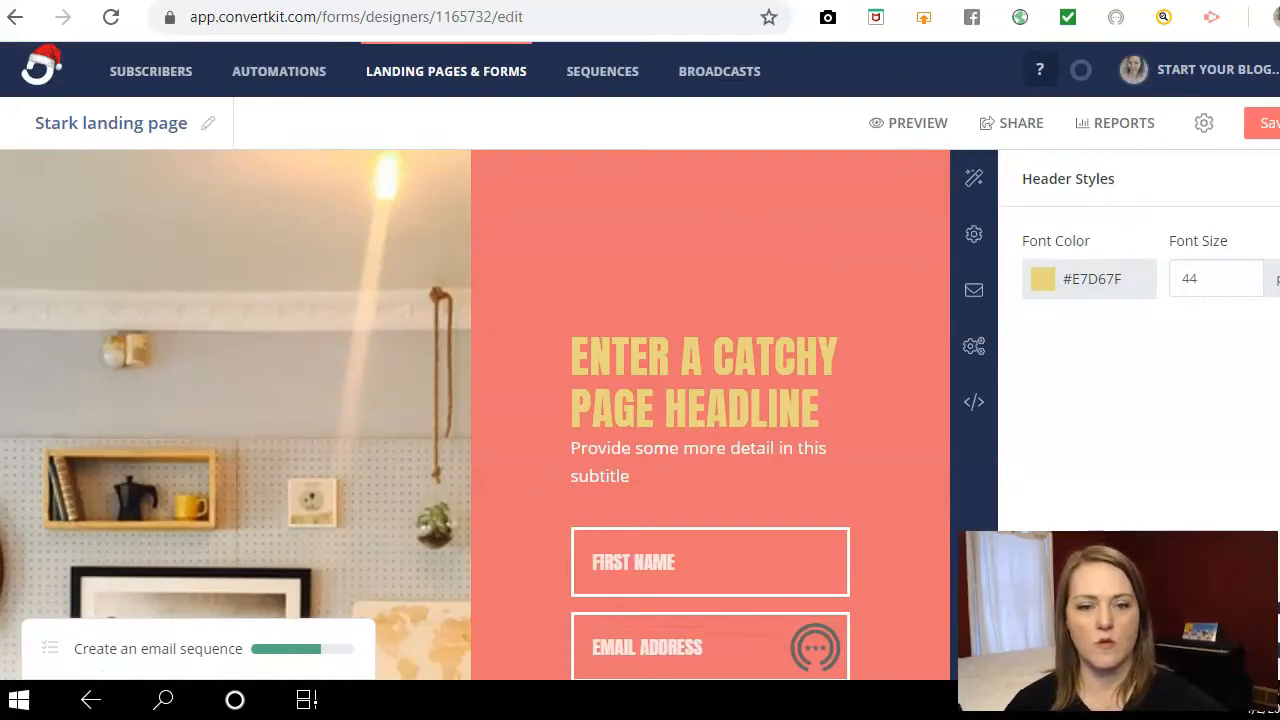
left_click(820, 455)
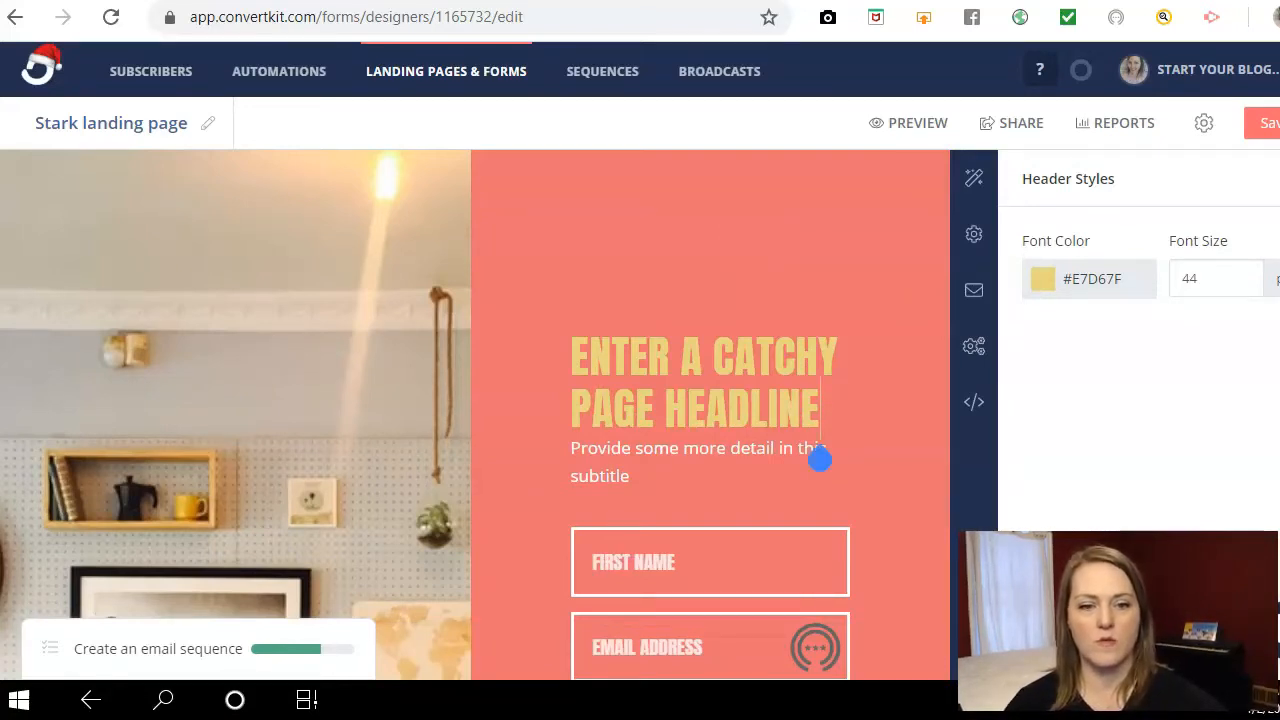
key("Left")
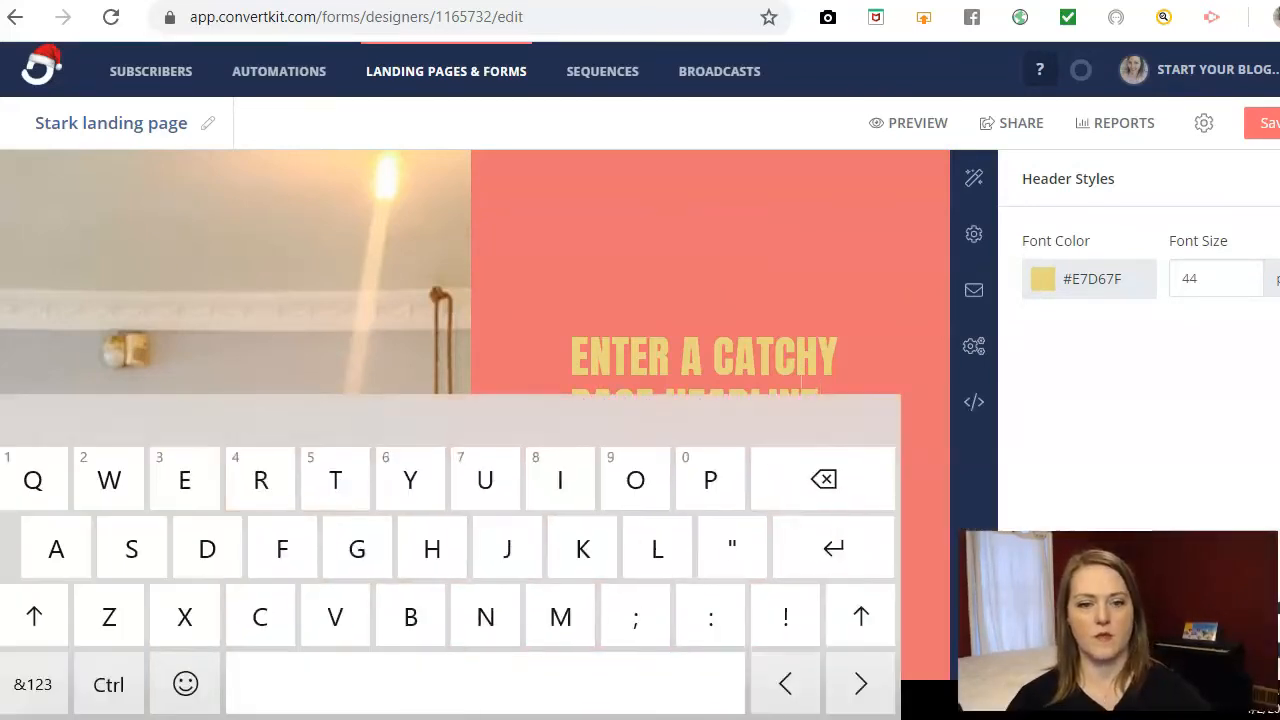
key("BackSpace")
key("BackSpace")
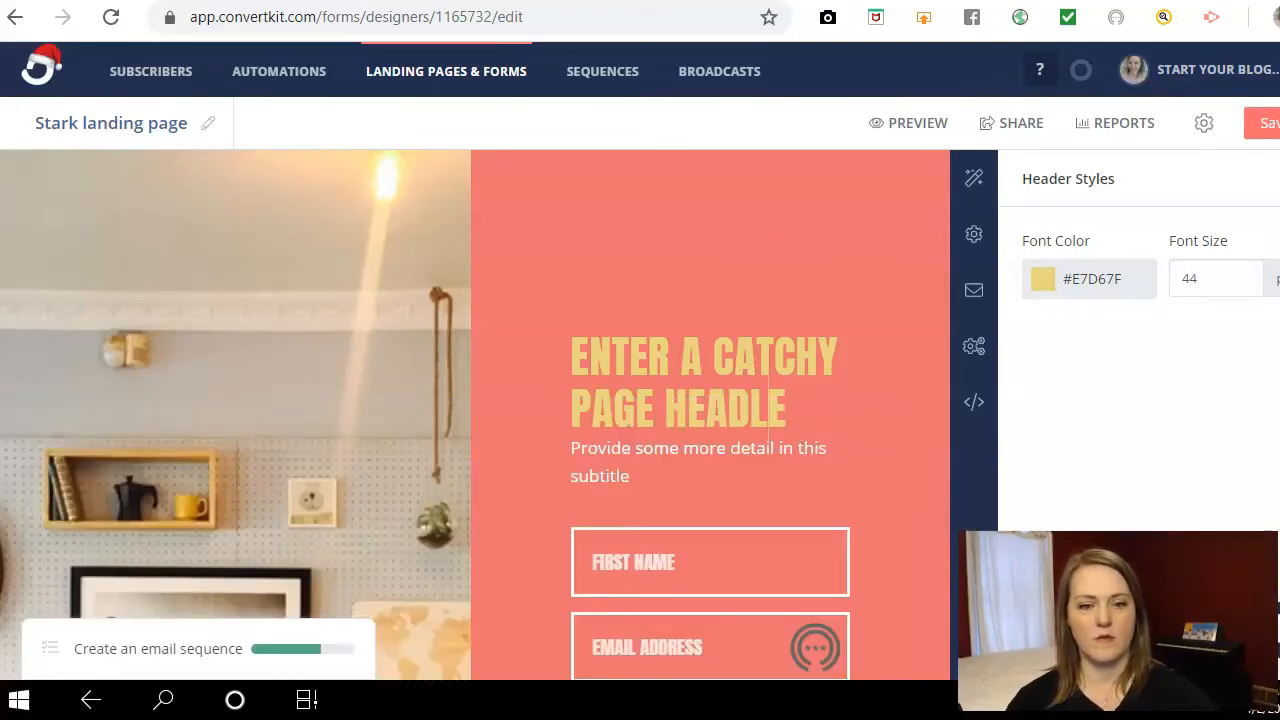
key("BackSpace")
key("BackSpace")
key("BackSpace")
key("BackSpace")
left_click(706, 412)
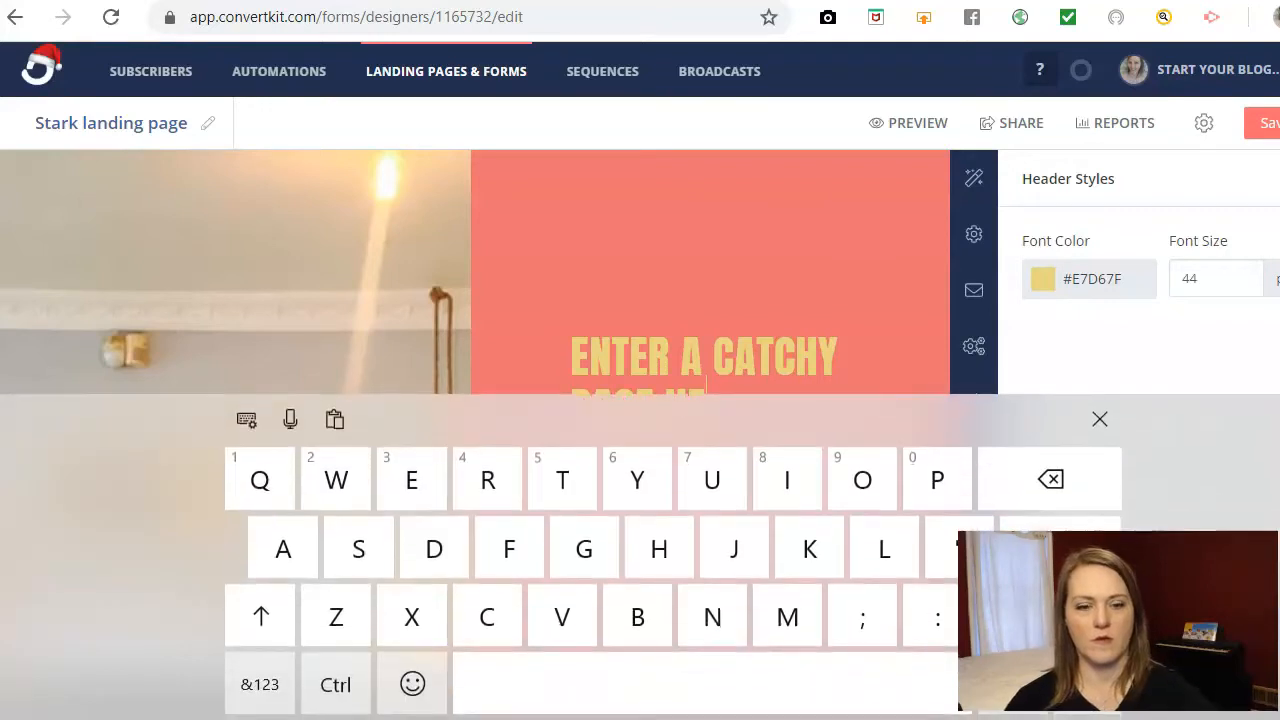
key("BackSpace")
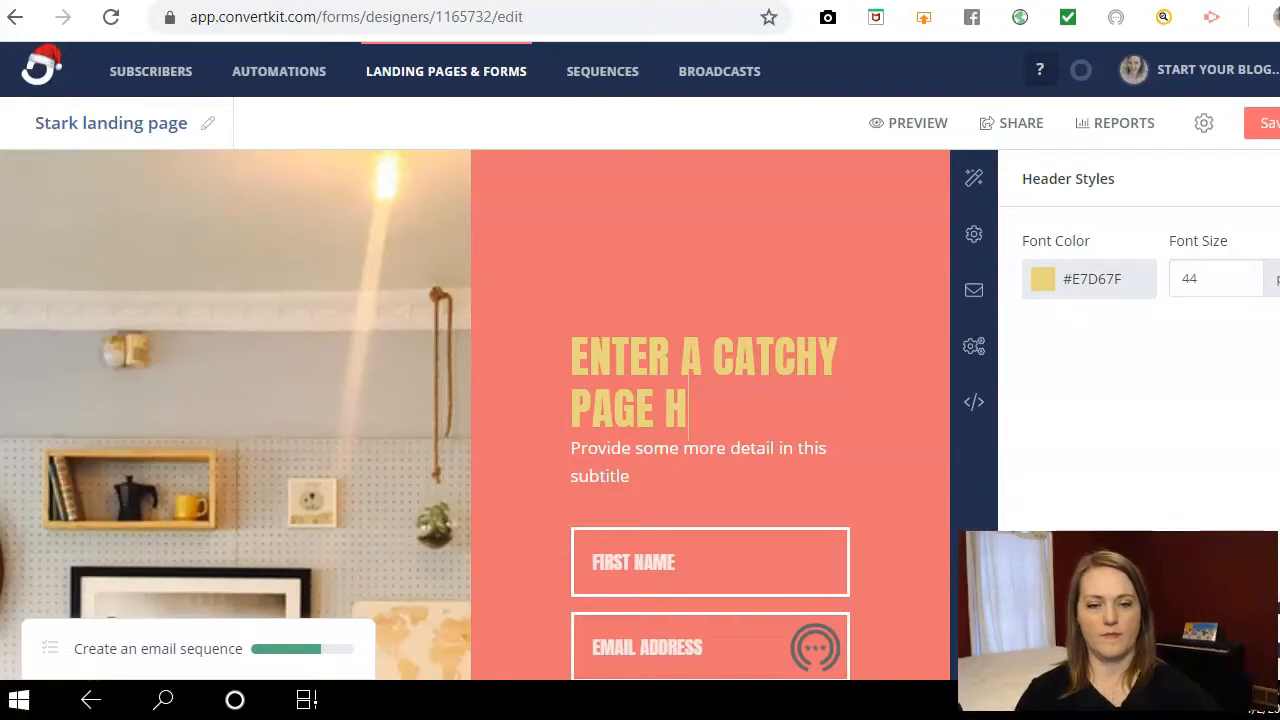
key("BackSpace")
key("BackSpace")
key("BackSpace")
key("BackSpace")
key("BackSpace")
key("BackSpace")
key("BackSpace")
key("BackSpace")
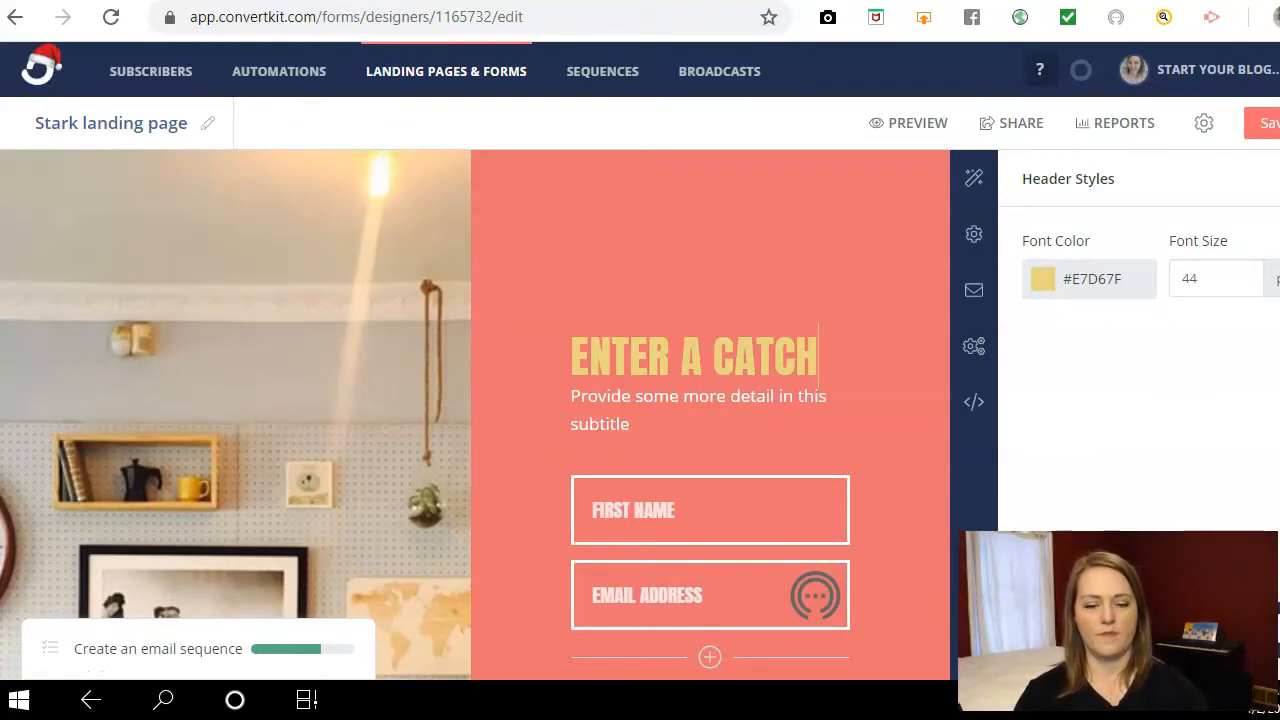
key("BackSpace")
key("BackSpace")
key("BackSpace")
key("BackSpace")
key("BackSpace")
key("BackSpace")
key("BackSpace")
key("BackSpace")
key("BackSpace")
key("BackSpace")
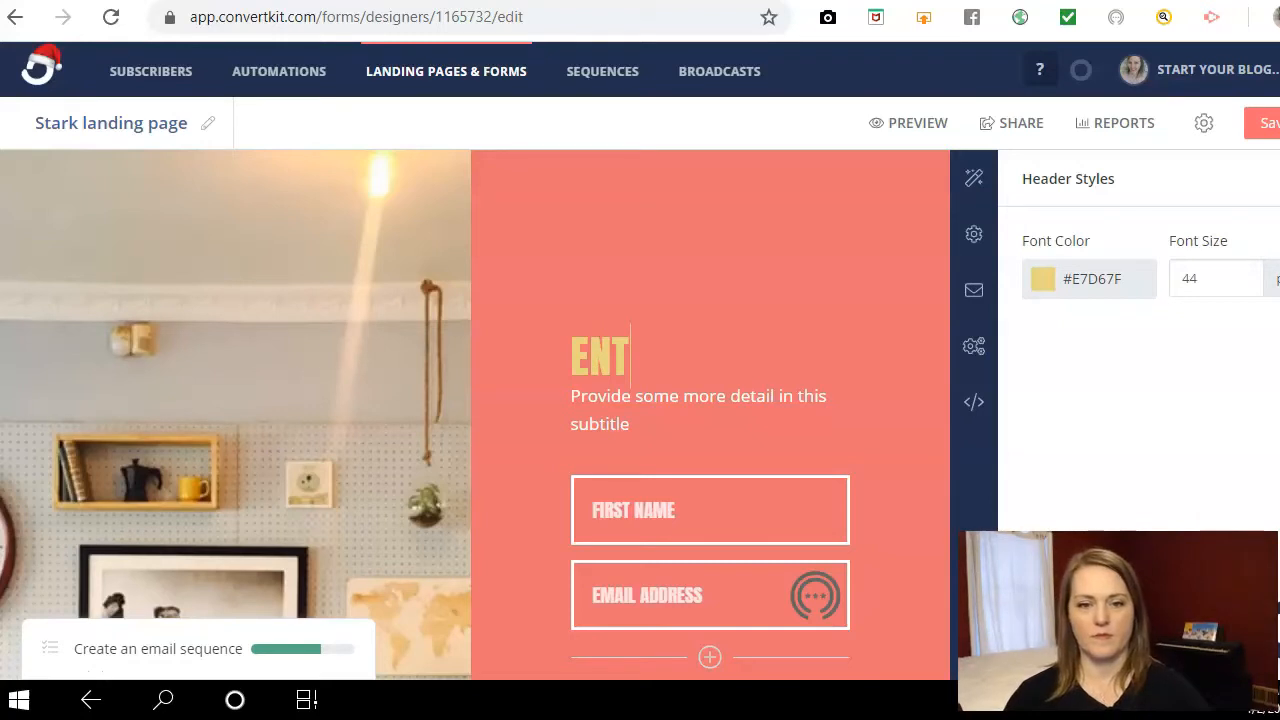
key("BackSpace")
key("BackSpace")
key("BackSpace")
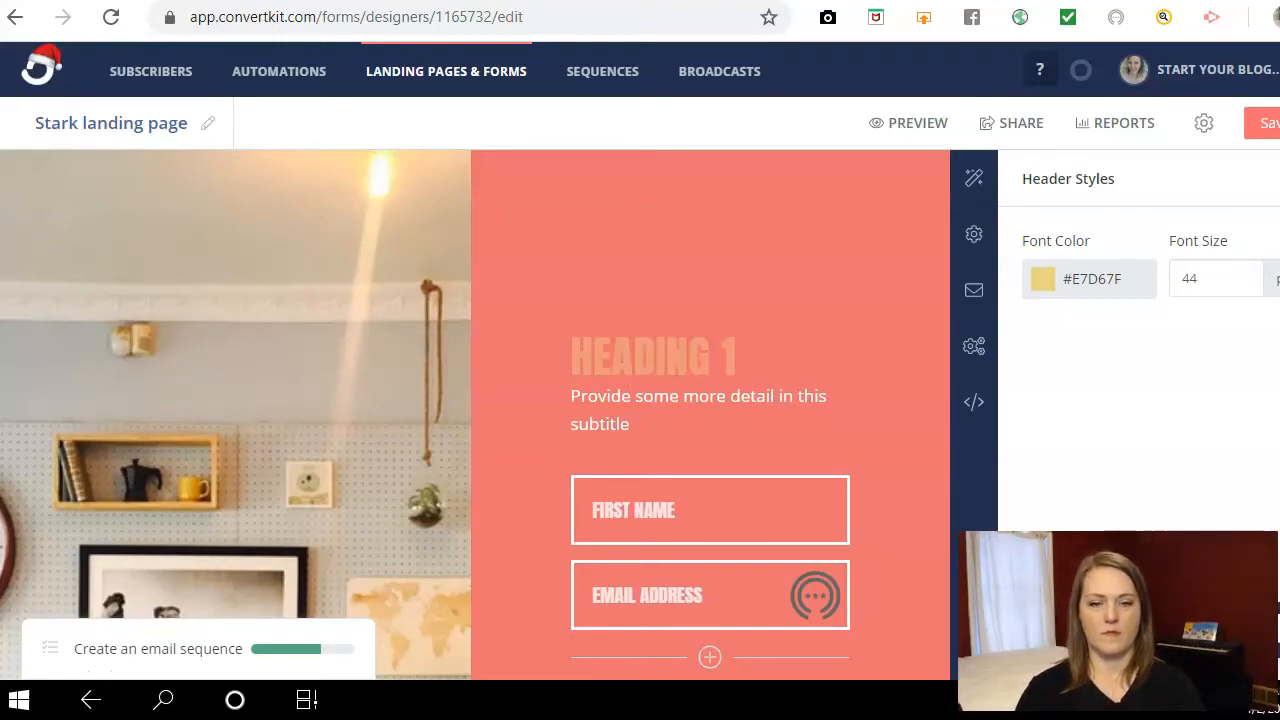
type("I ")
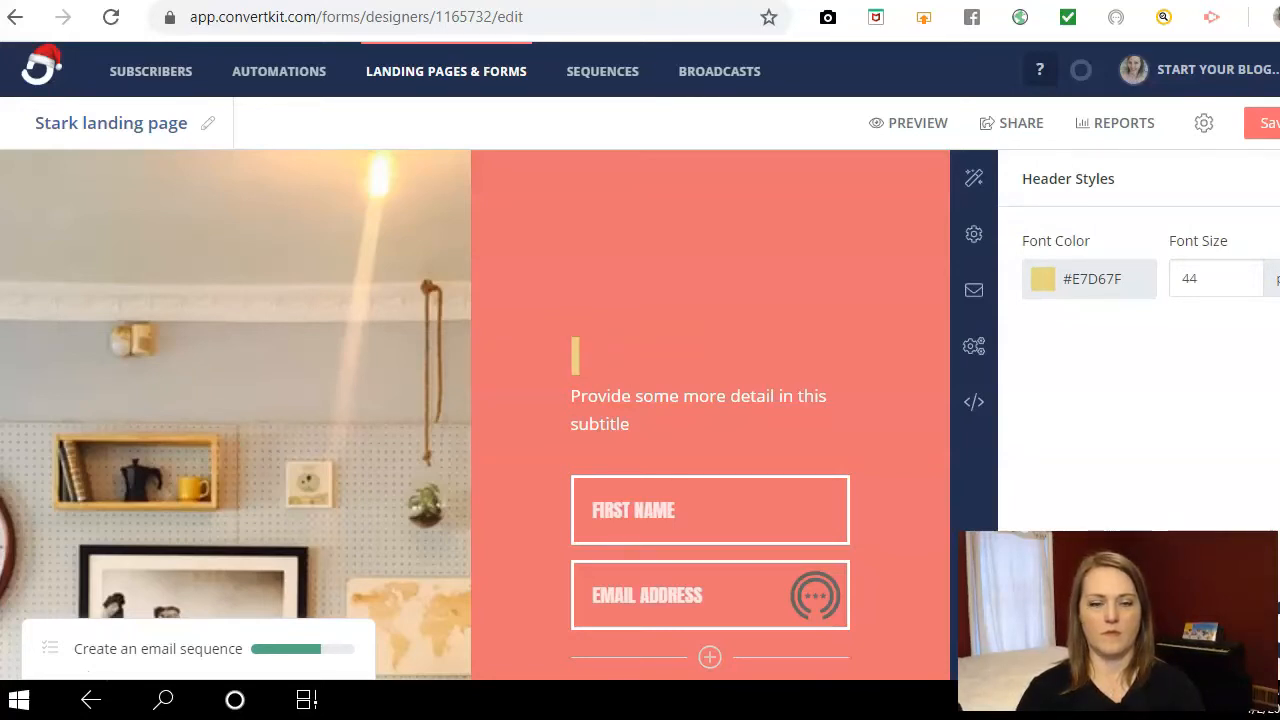
type("TEACH MOMS HOW TO GET STARTED AS A BLOGGER")
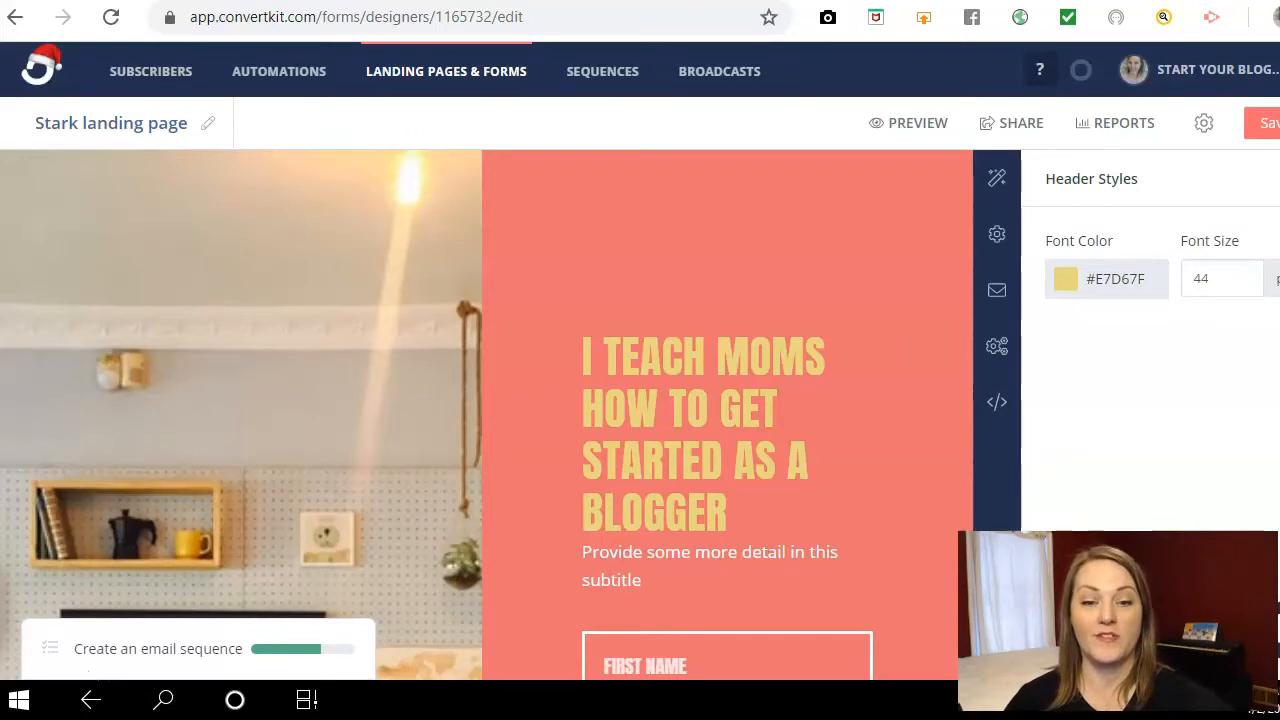
Replace the placeholder subtitle below the headline with "Learn how you can make money using this free workshop"
scroll(640, 400, "down", 2)
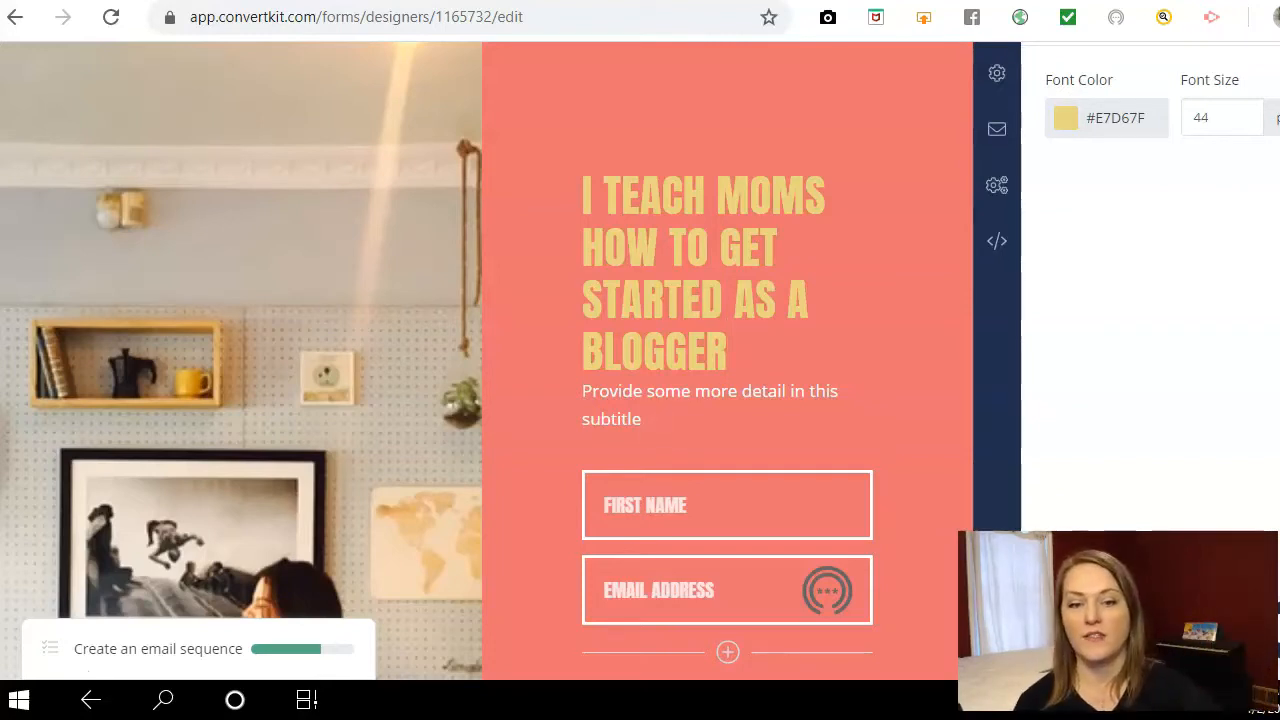
left_click(636, 440)
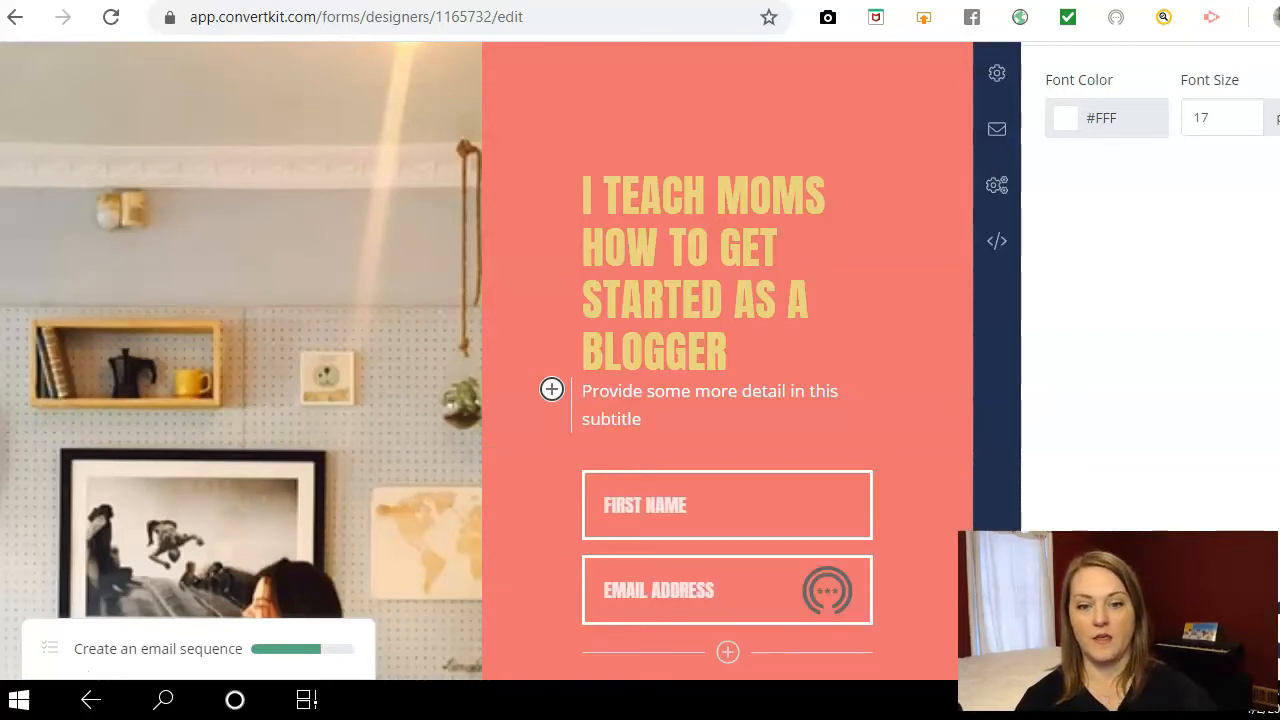
left_click(640, 449)
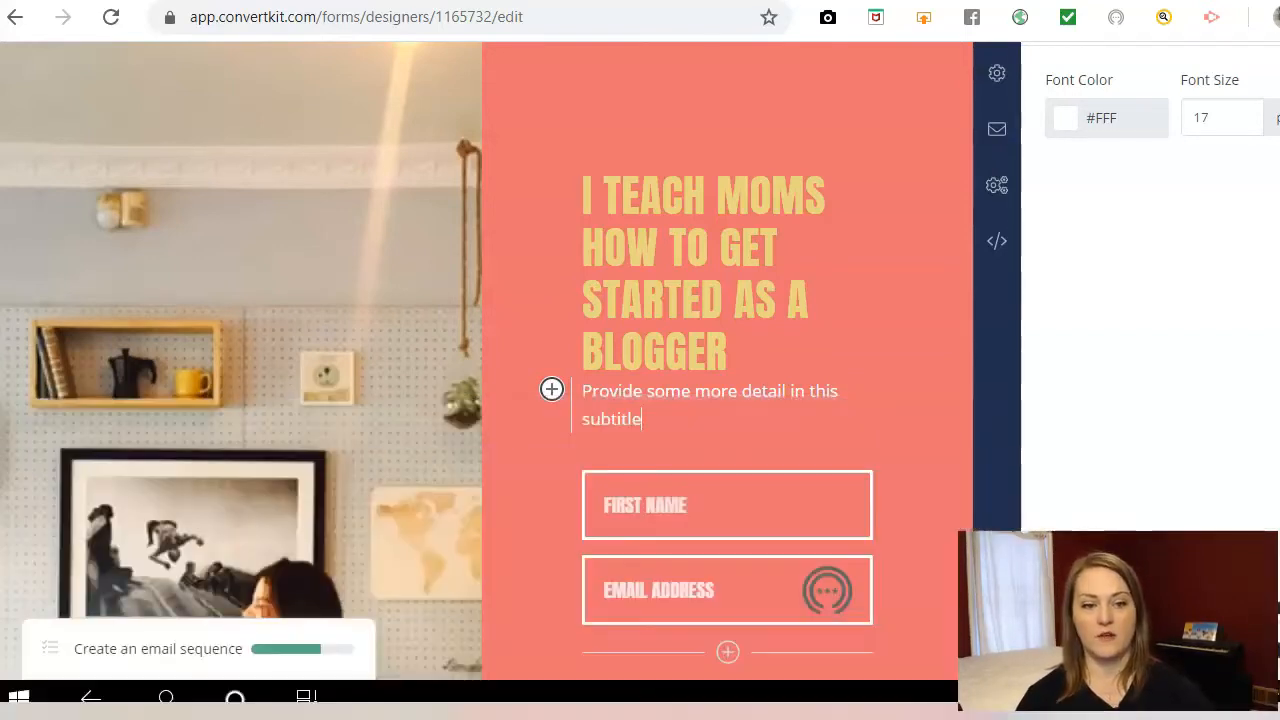
key("BackSpace")
key("BackSpace")
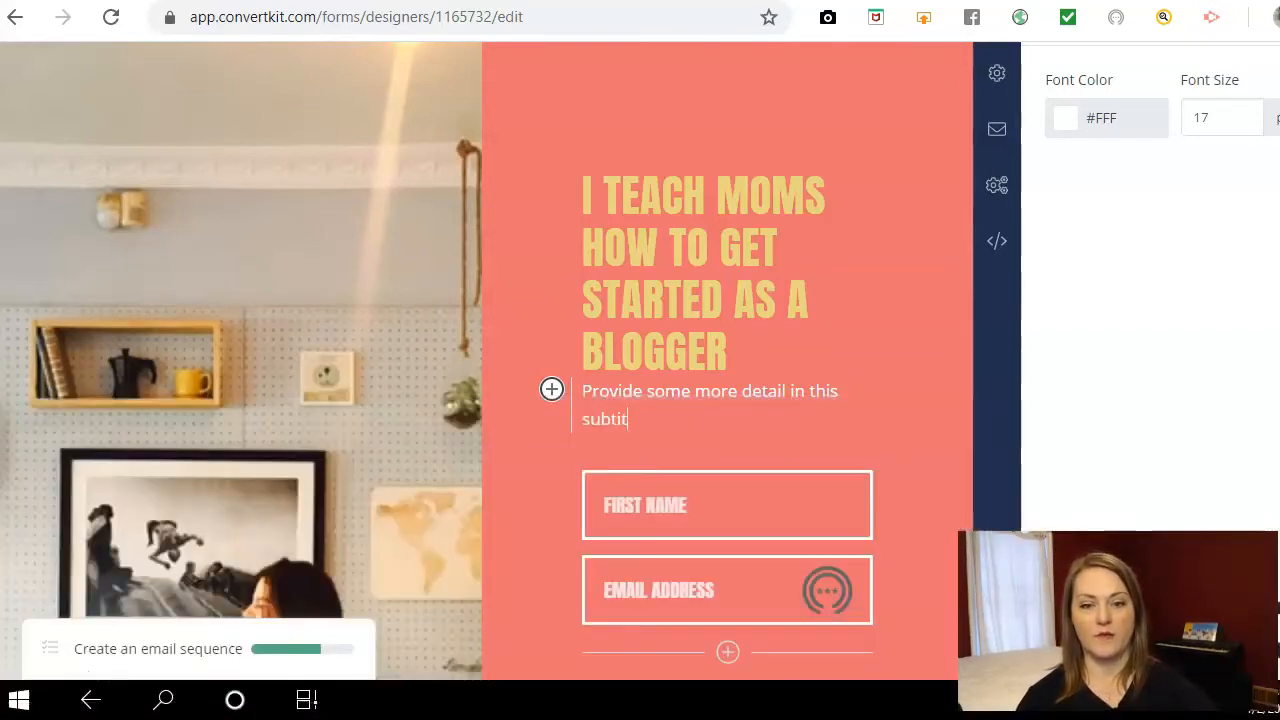
key("BackSpace")
key("BackSpace")
key("BackSpace")
key("BackSpace")
key("BackSpace")
key("BackSpace")
key("BackSpace")
key("BackSpace")
key("BackSpace")
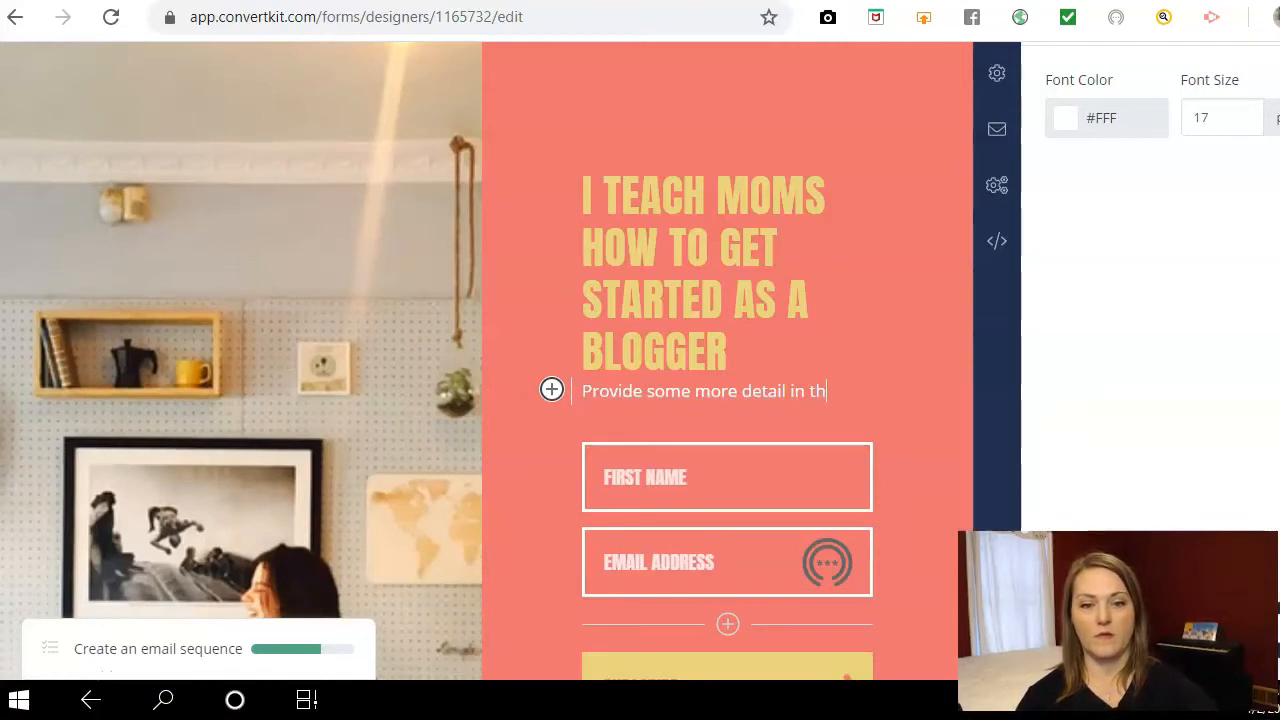
key("BackSpace")
key("BackSpace")
key("BackSpace")
key("BackSpace")
key("BackSpace")
key("BackSpace")
key("BackSpace")
key("BackSpace")
key("BackSpace")
key("BackSpace")
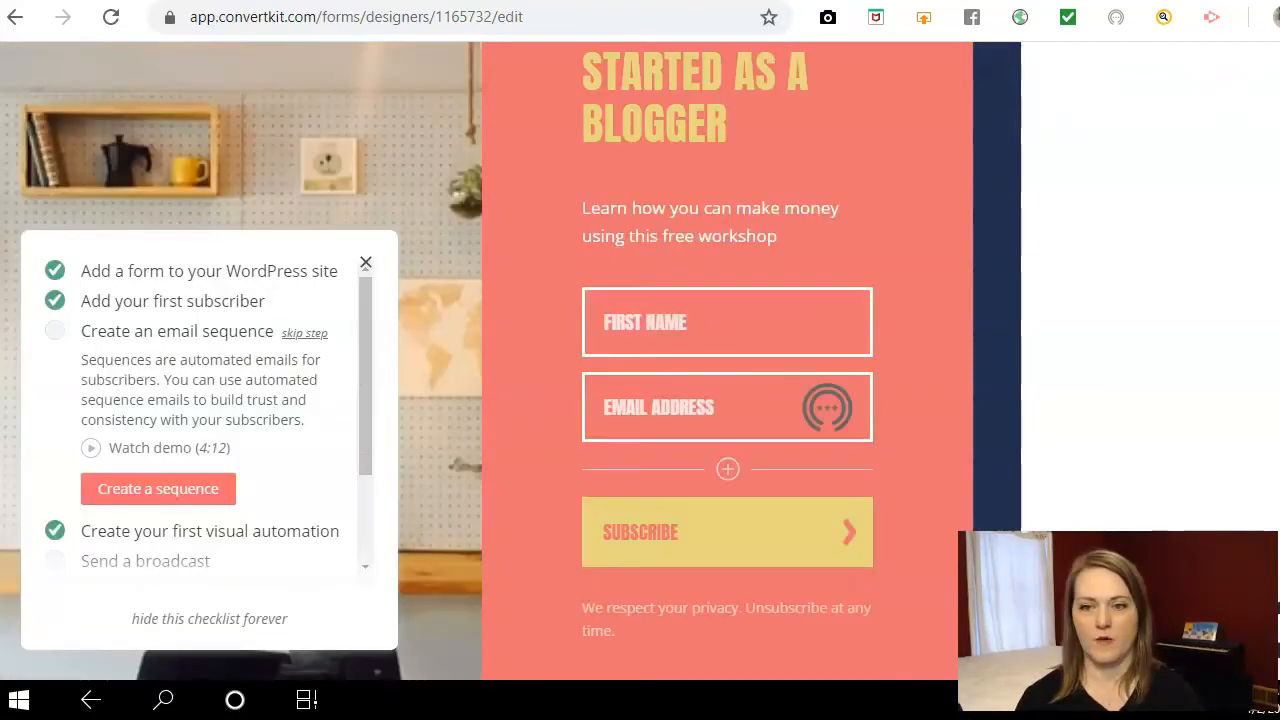
Close the onboarding checklist and replace the form's submit button text with "SEND ME THE FREE WORKSHOP"
left_click(366, 262)
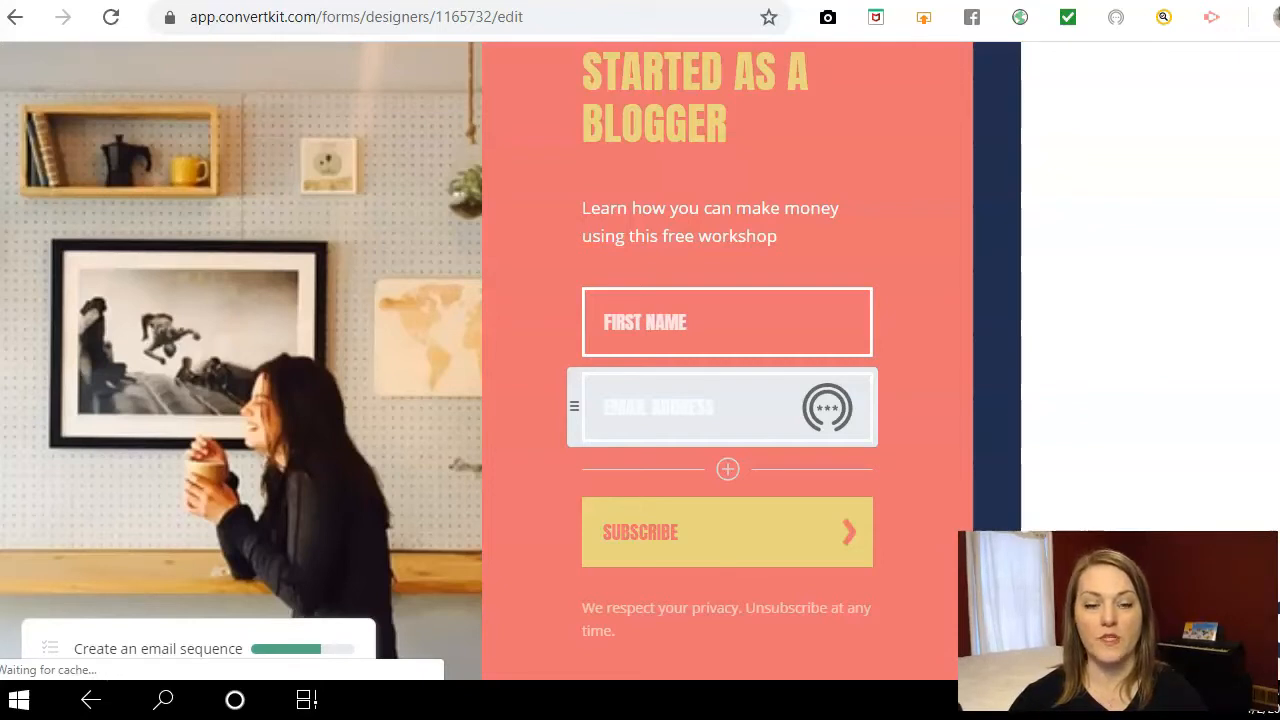
left_click(690, 532)
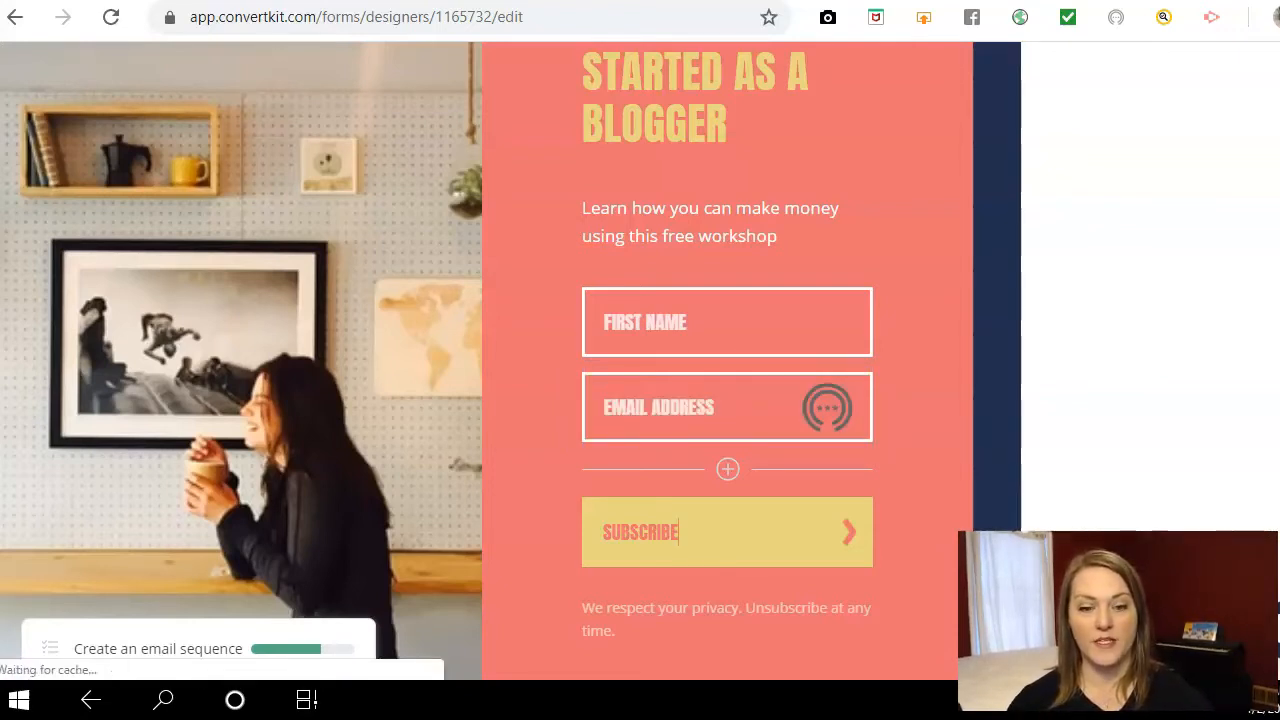
key("BackSpace")
key("BackSpace")
key("BackSpace")
key("BackSpace")
key("BackSpace")
key("BackSpace")
key("BackSpace")
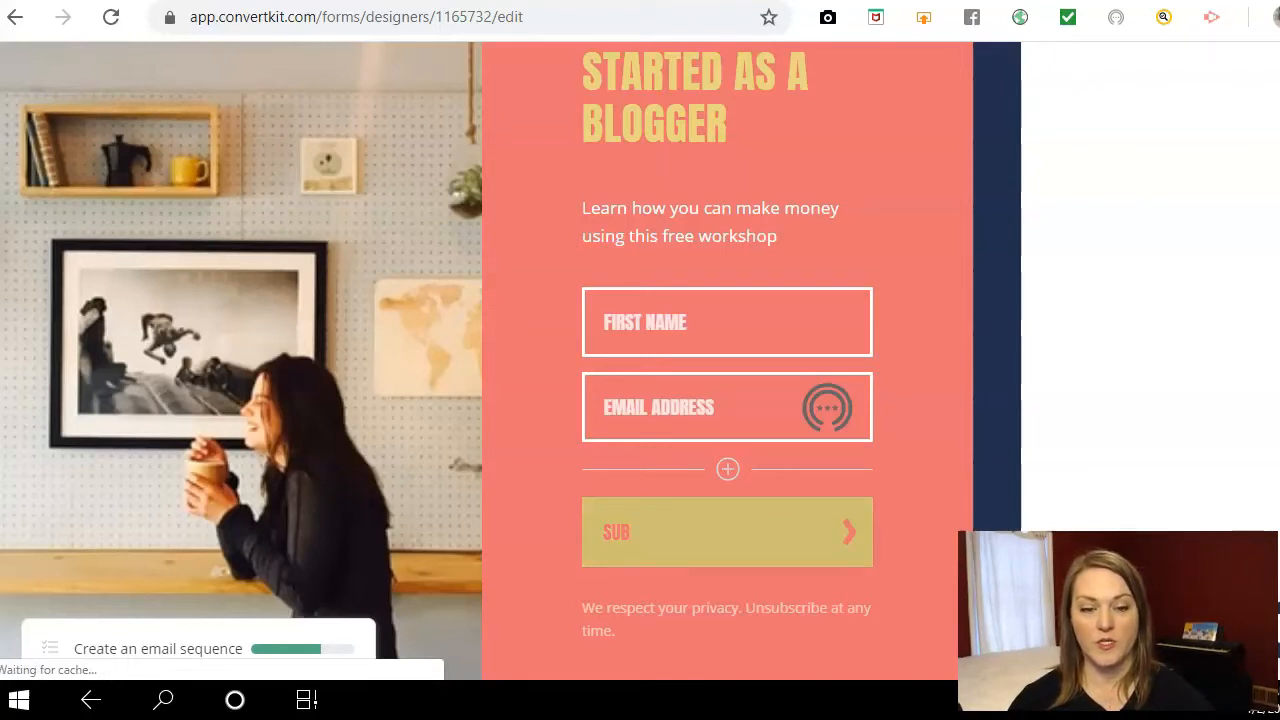
key("BackSpace")
type("E")
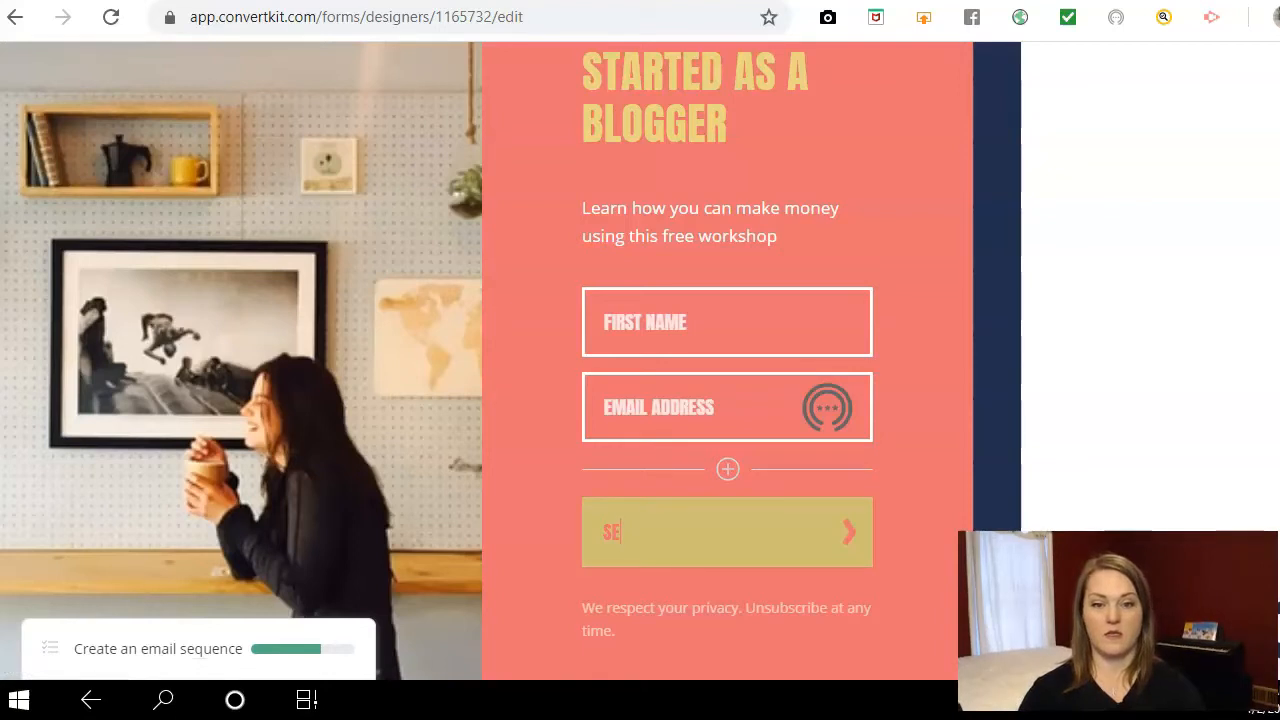
type("ND ME THE ")
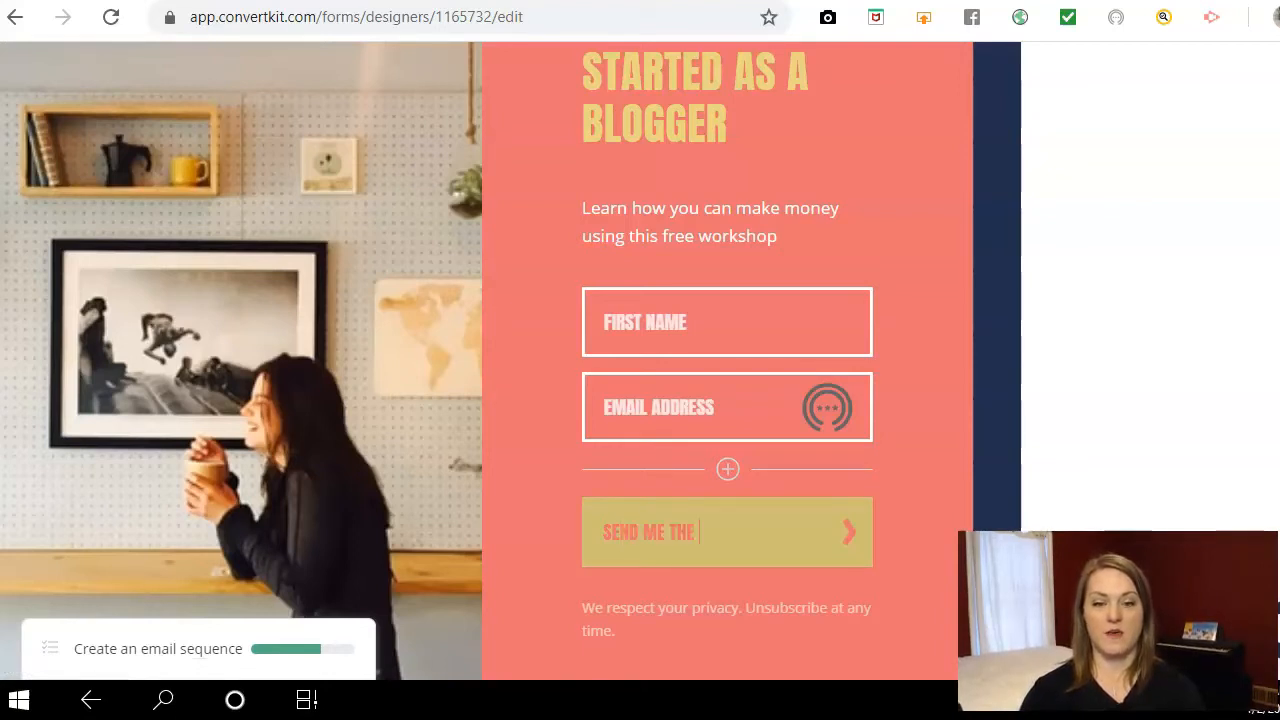
type("FREE ")
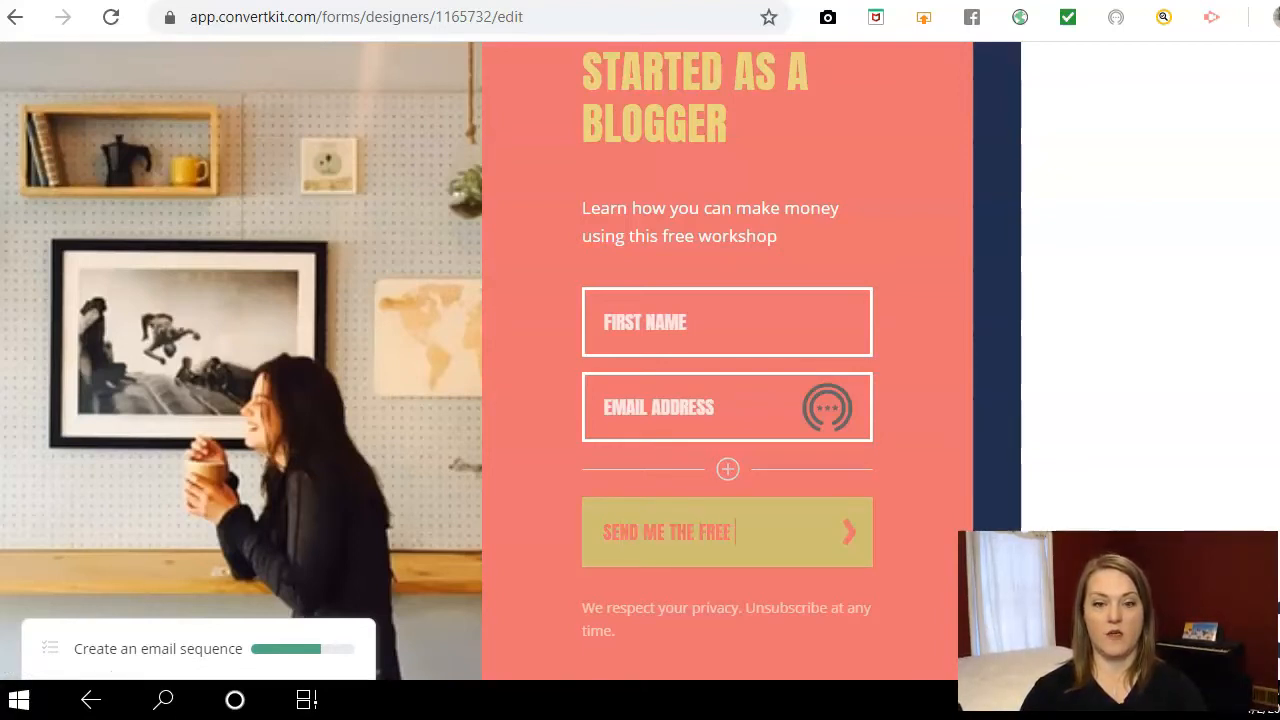
type("WORK")
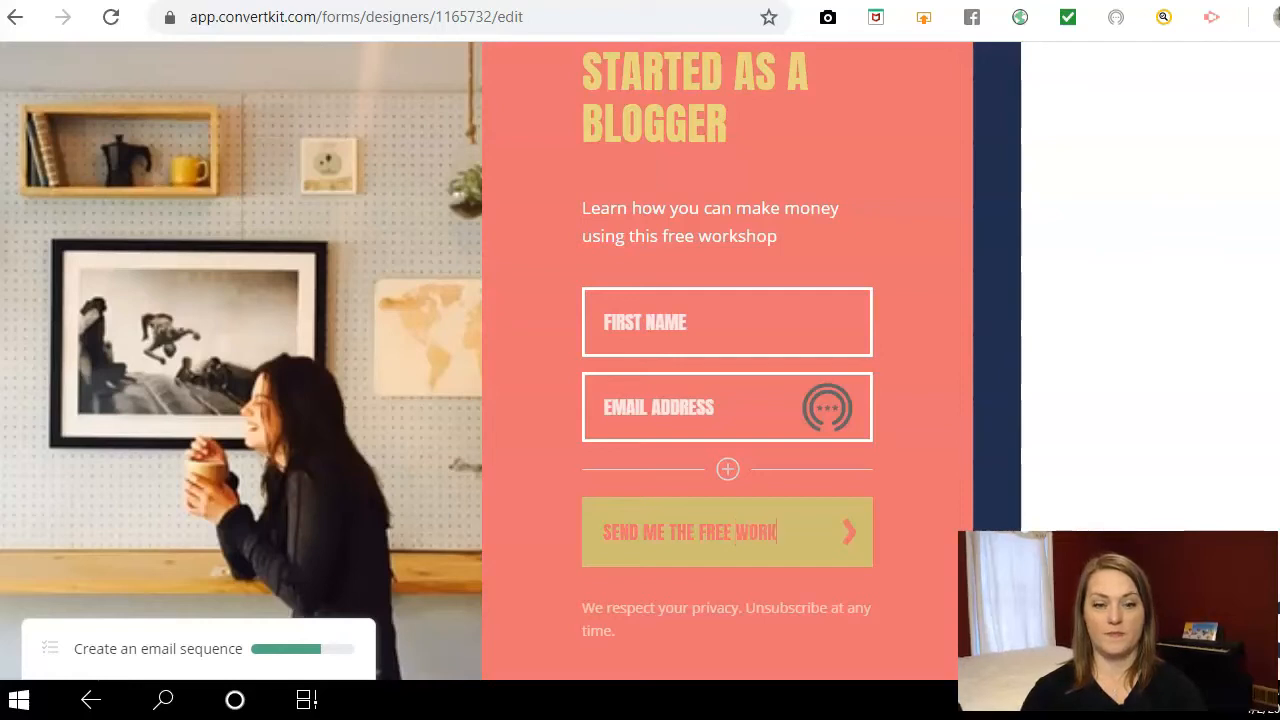
type("SHOP")
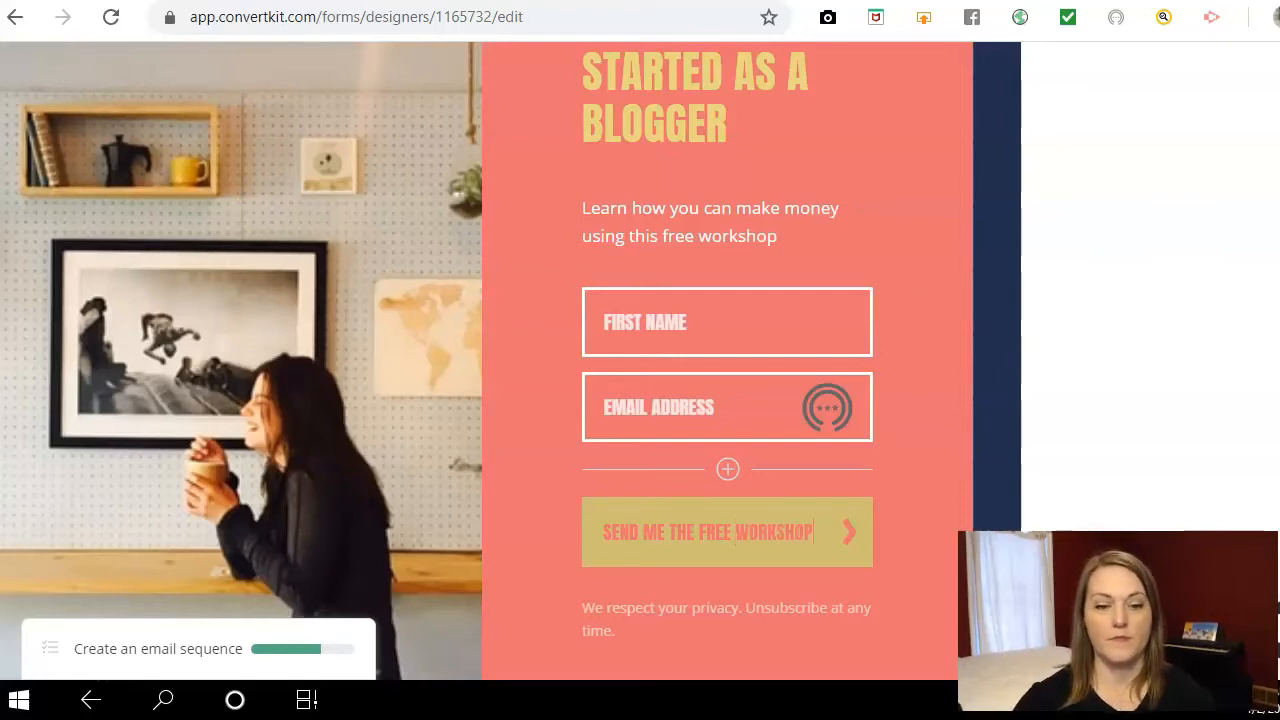
Try several shades for the submit button's background colour, settling on the dark grey #4B493F, and check the button
scroll(727, 360, "up", 1)
scroll(727, 360, "down", 2)
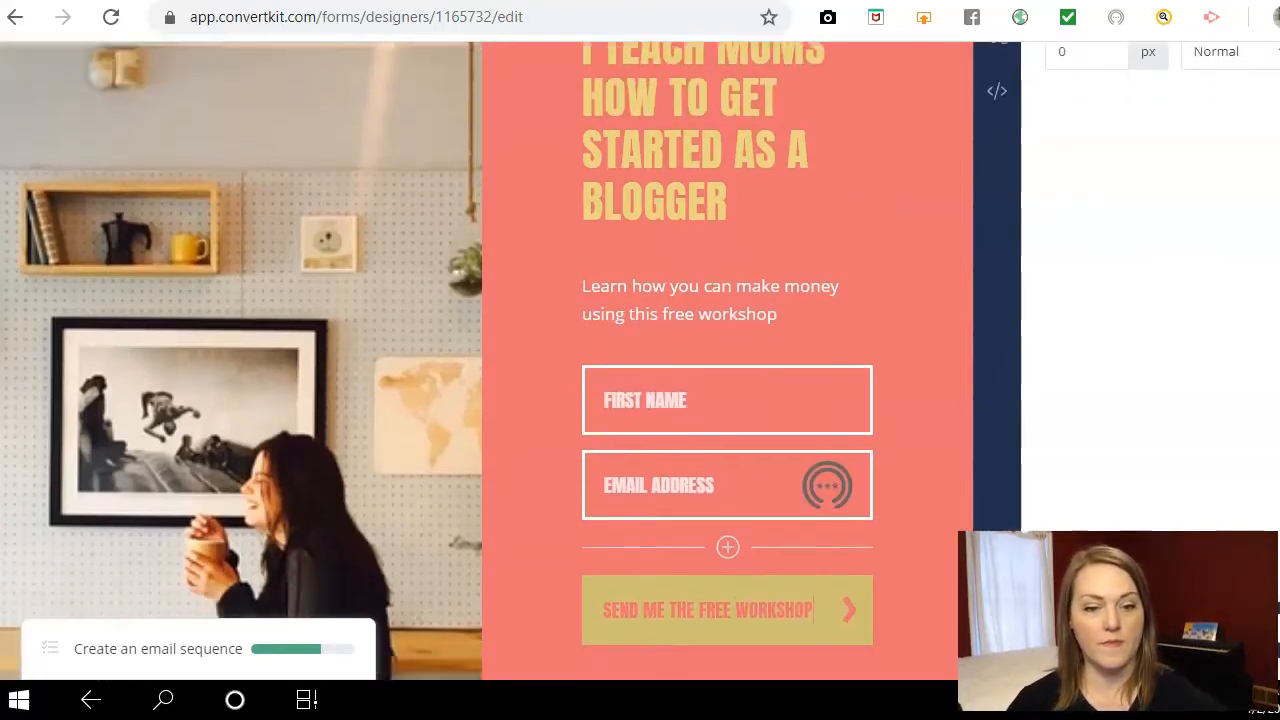
scroll(727, 360, "up", 3)
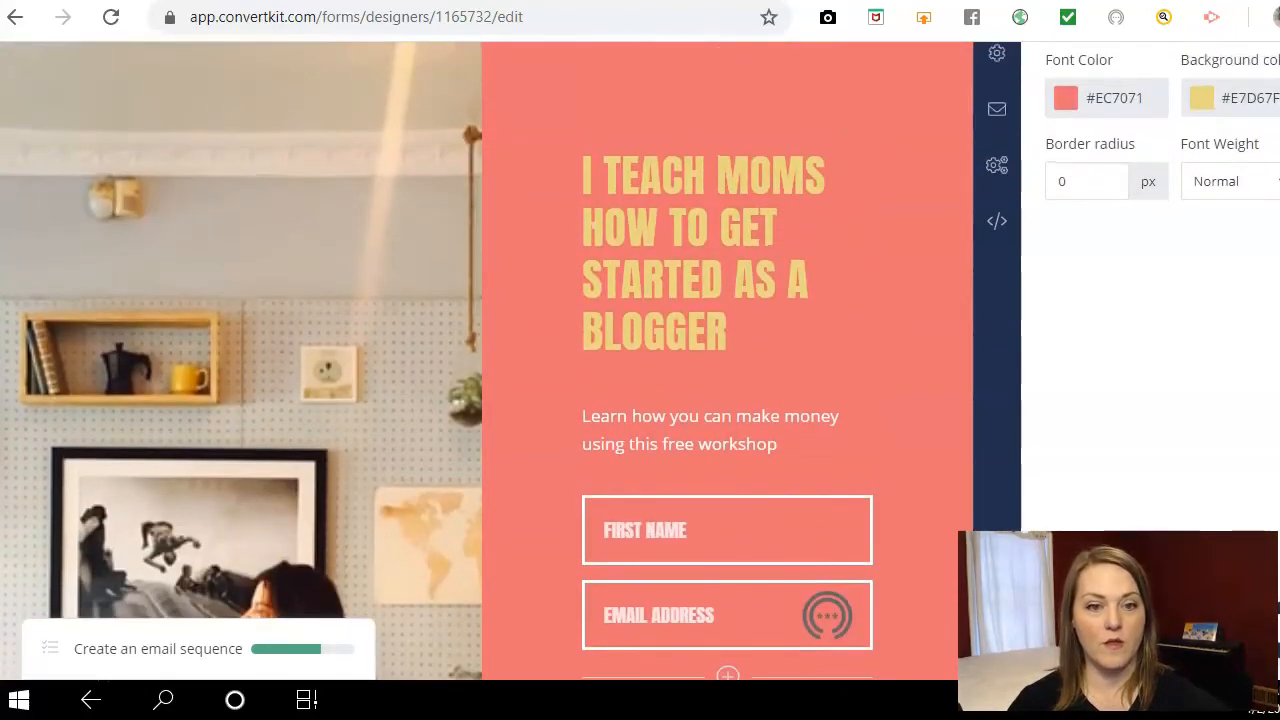
scroll(727, 360, "down", 1)
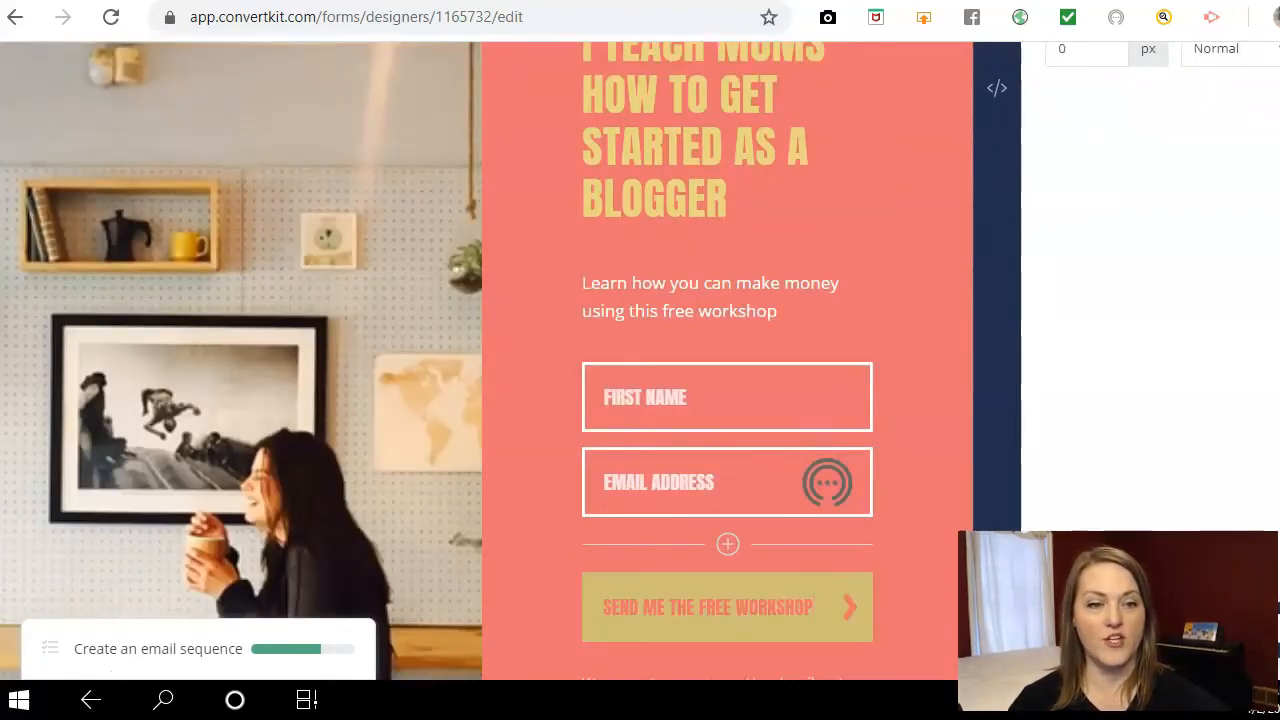
scroll(727, 360, "up", 1)
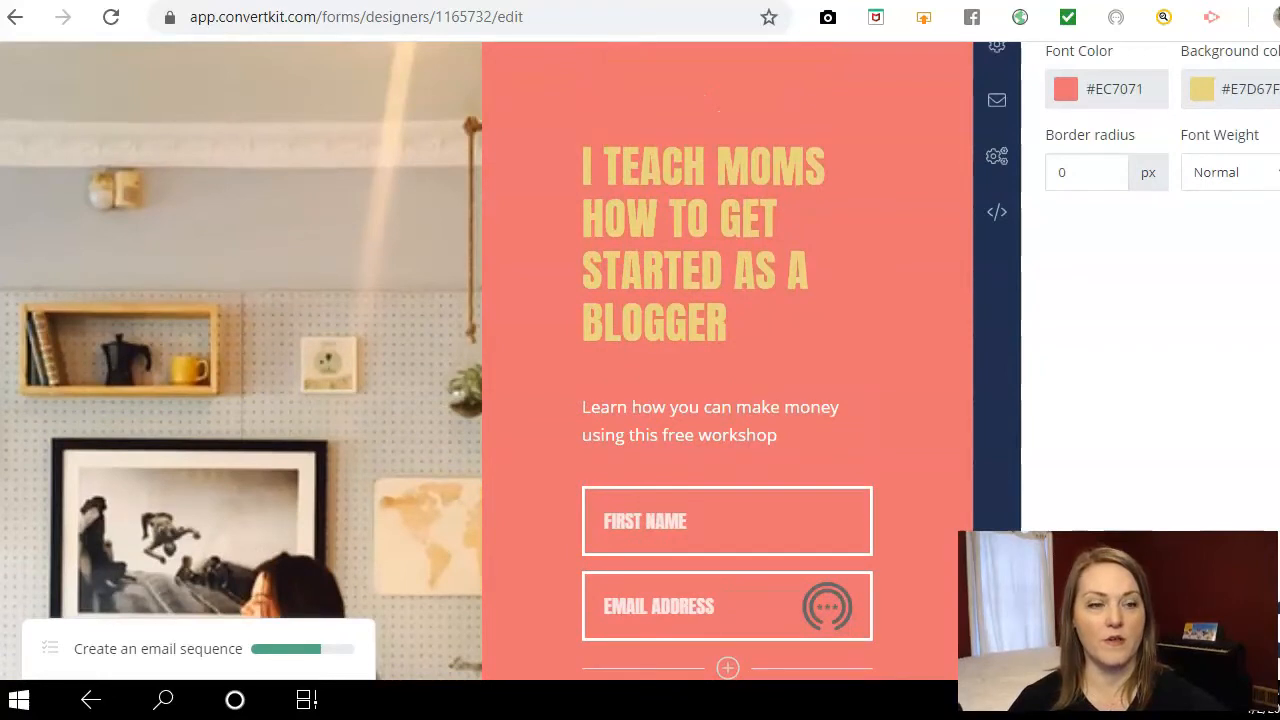
scroll(727, 360, "up", 2)
scroll(727, 360, "down", 1)
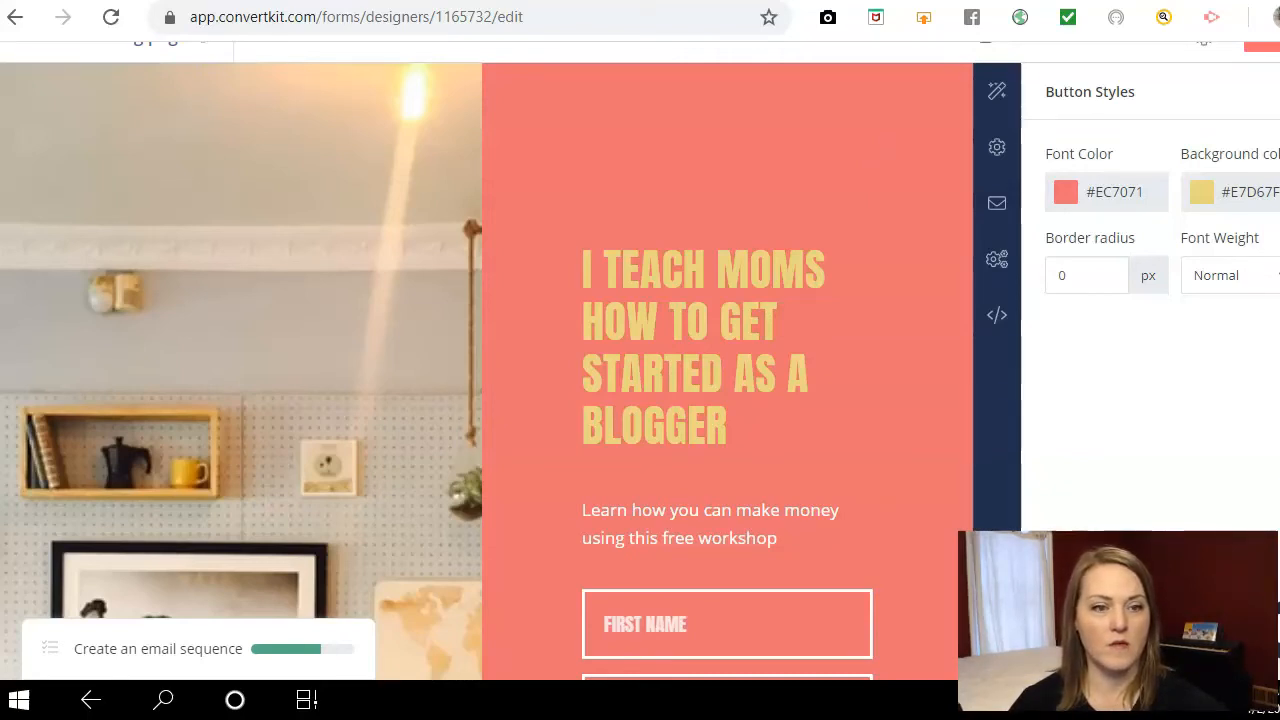
left_click(1202, 192)
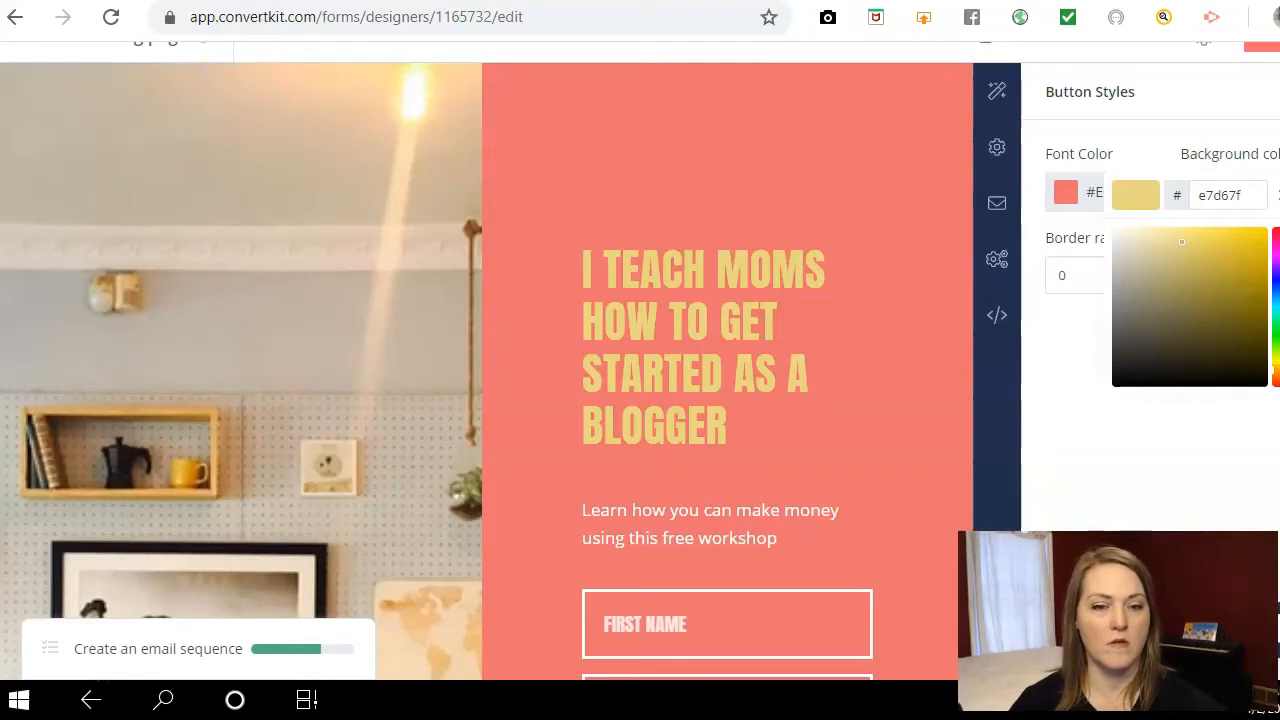
left_click(1164, 268)
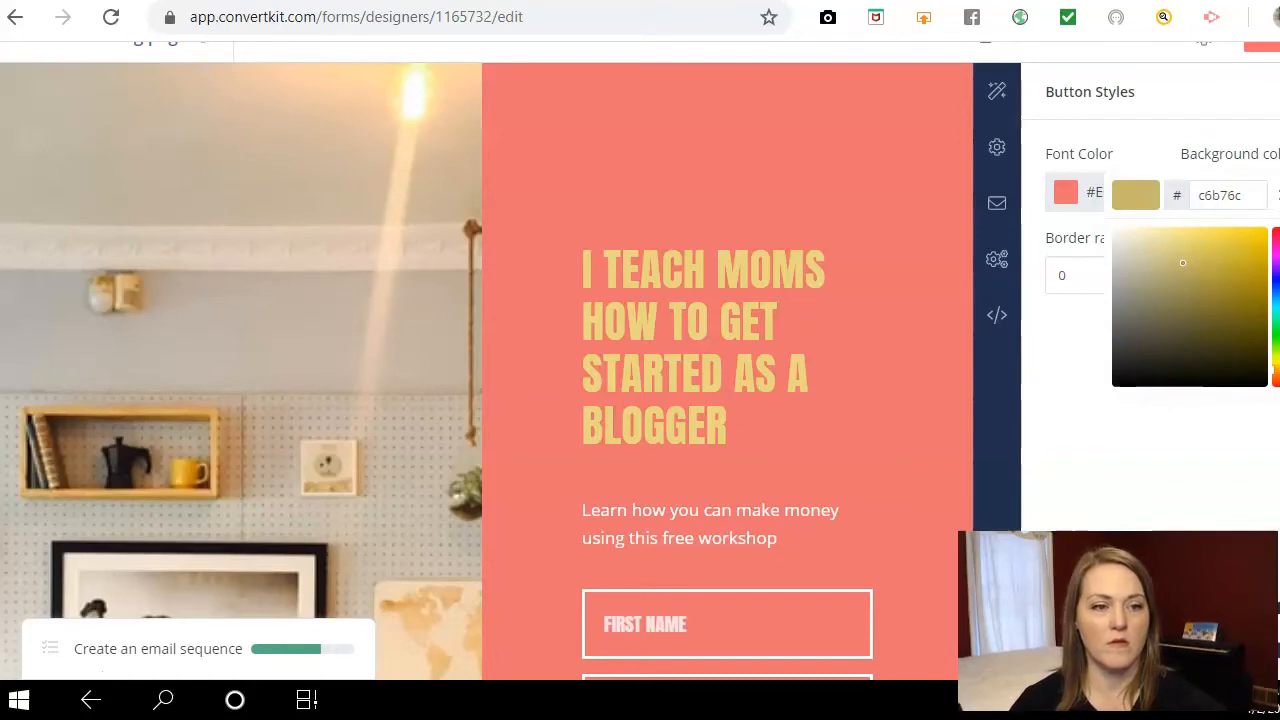
left_click(1157, 260)
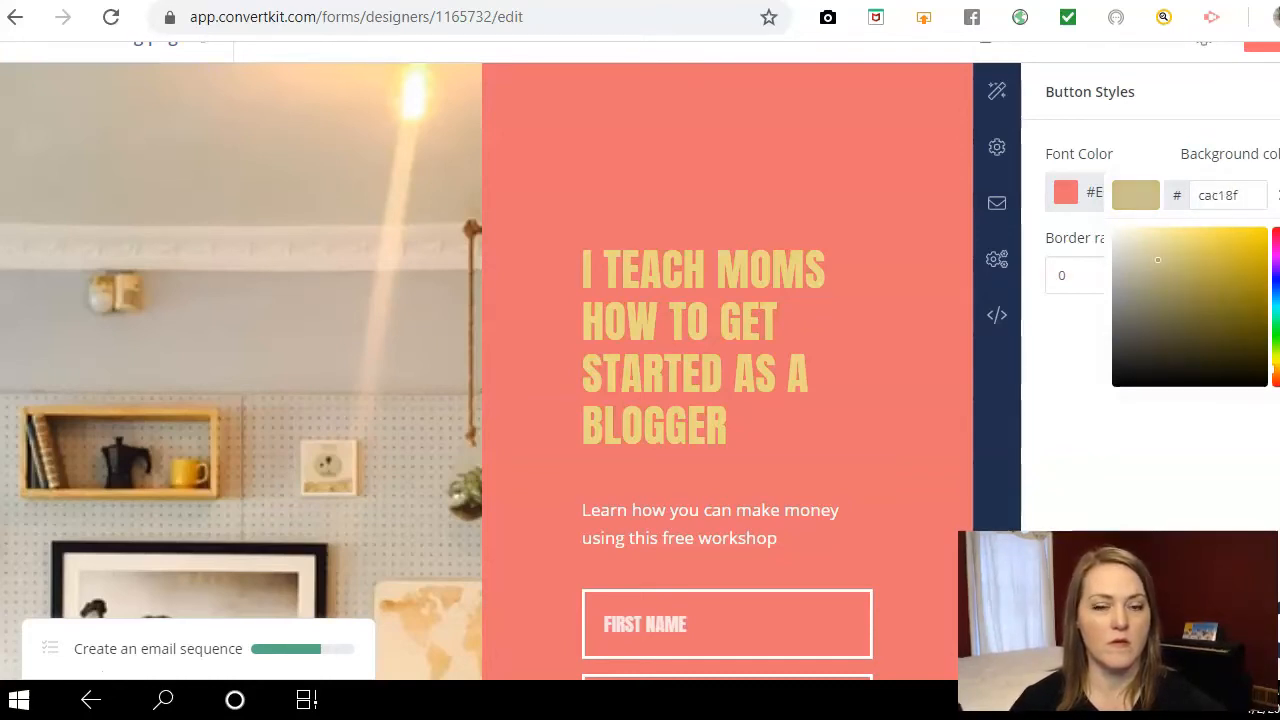
left_click(1136, 362)
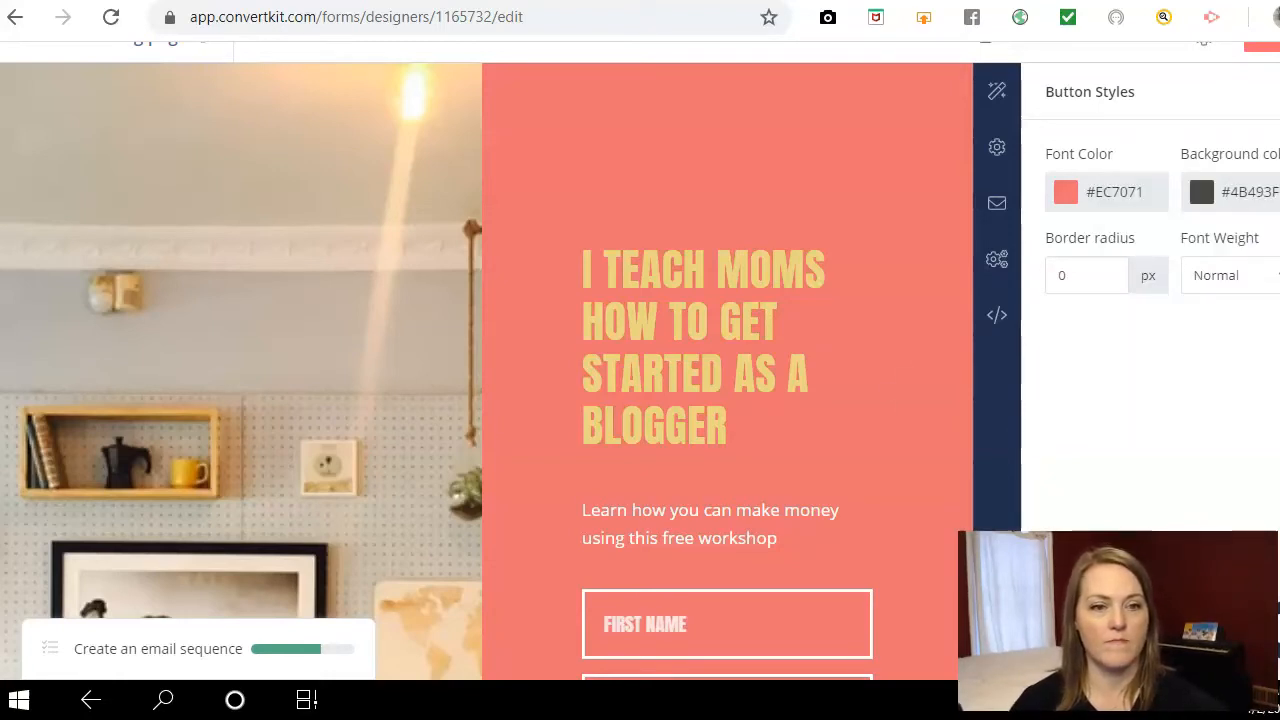
scroll(640, 360, "down", 2)
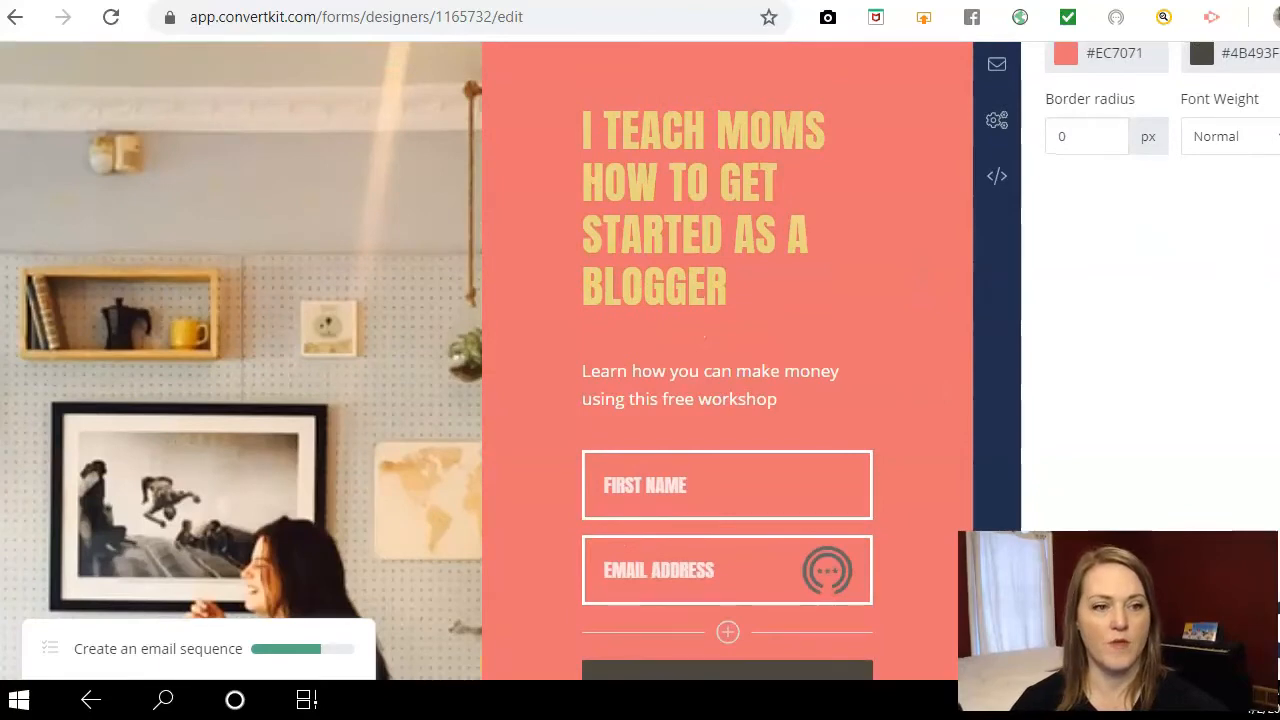
scroll(640, 360, "down", 5)
scroll(640, 360, "up", 3)
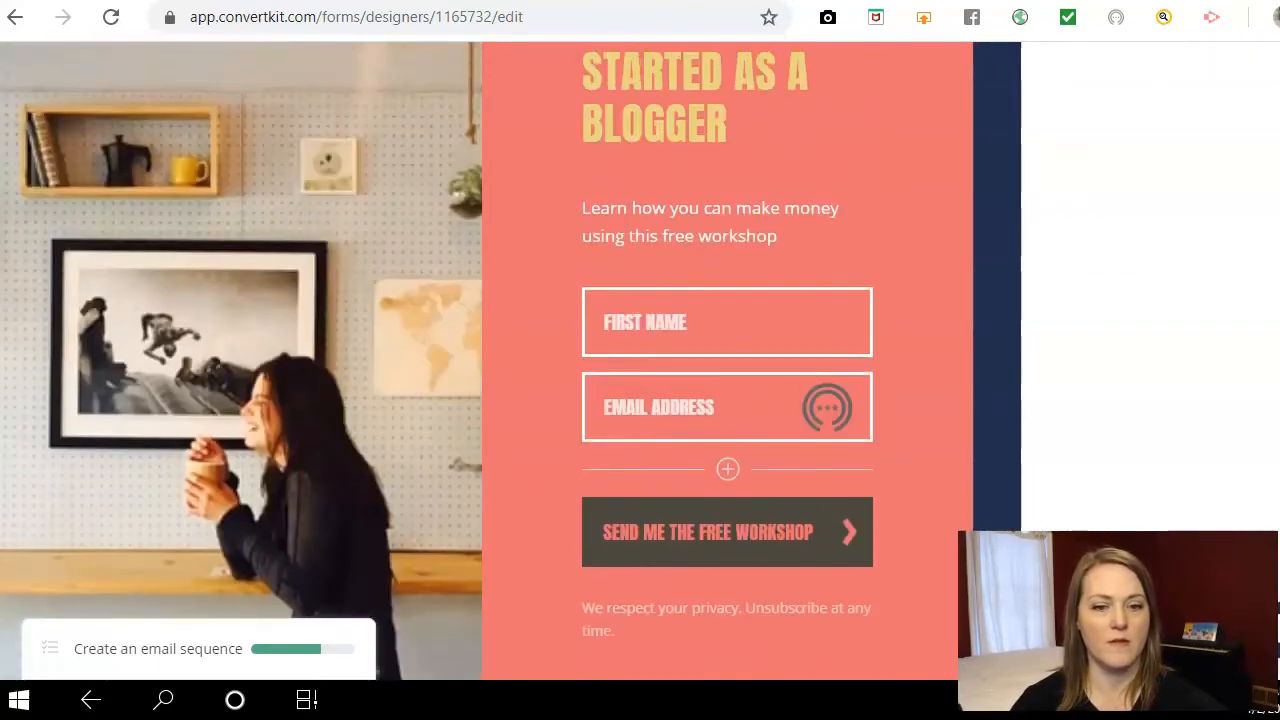
left_click(814, 533)
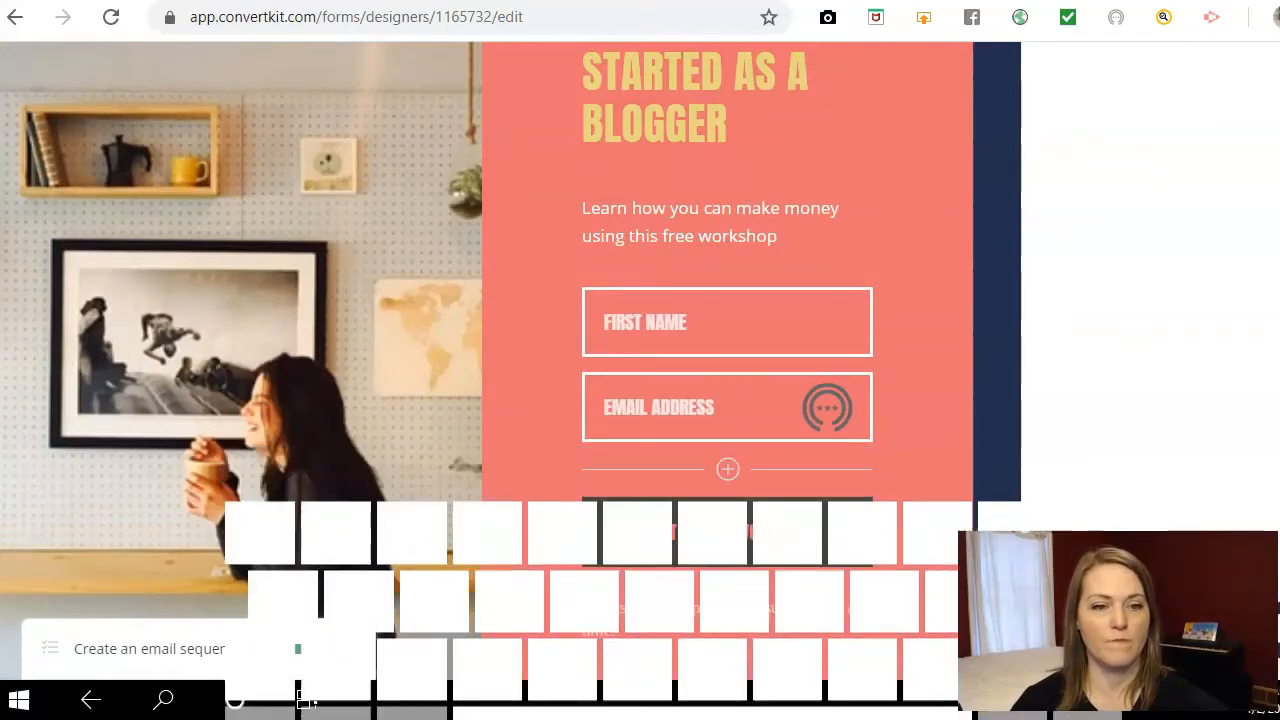
left_click(552, 206)
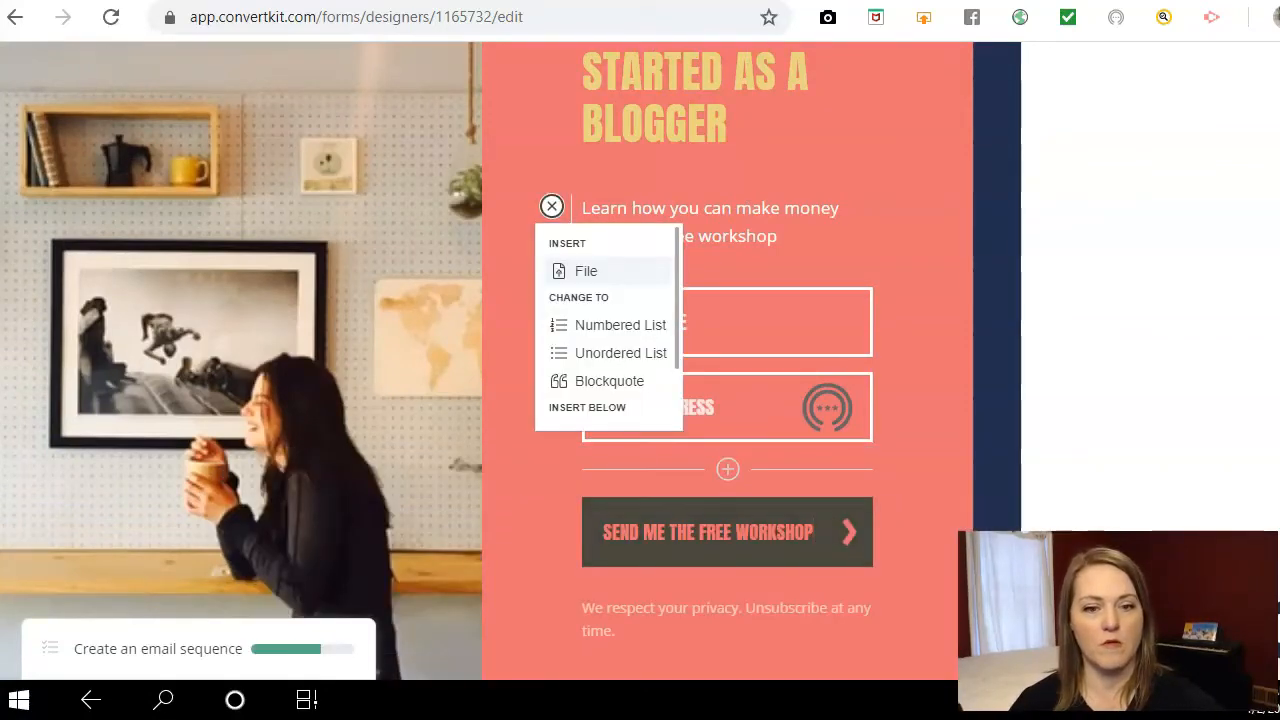
left_click(843, 235)
left_click_drag(843, 235, 842, 625)
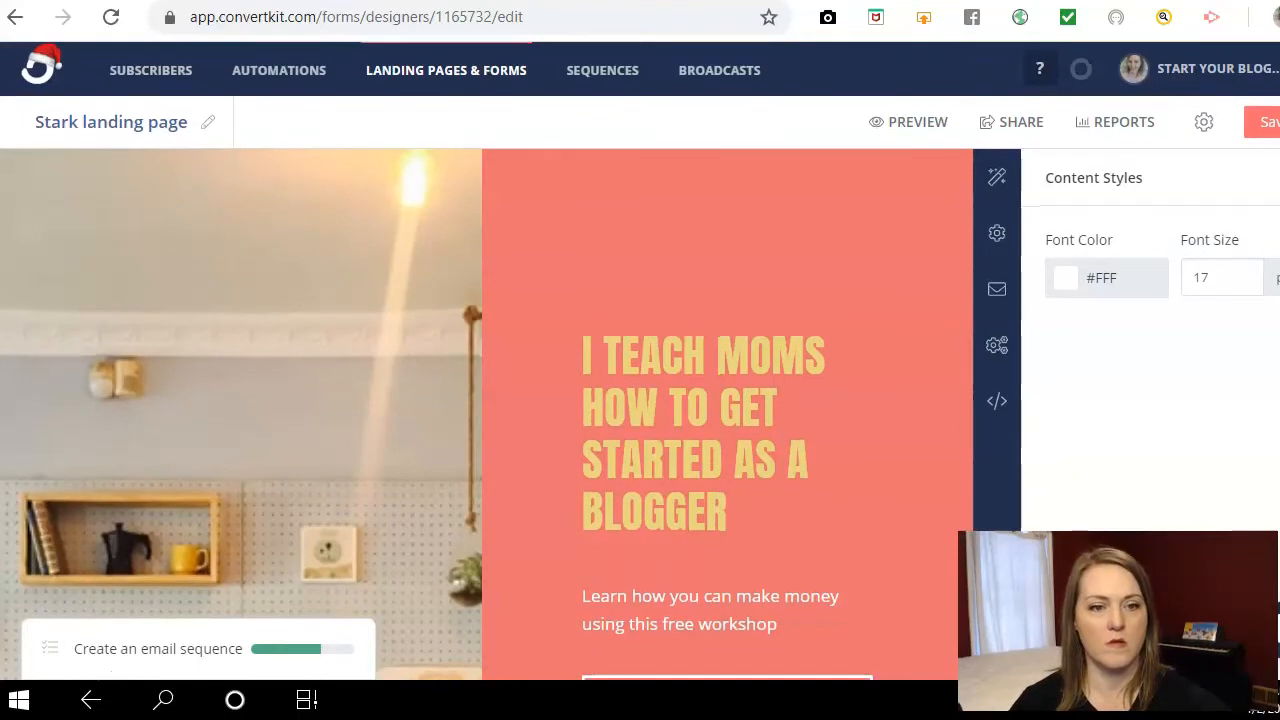
Try several hues for the form background in the page styles, choosing the light blue #7081EC, and review the page
left_click(997, 178)
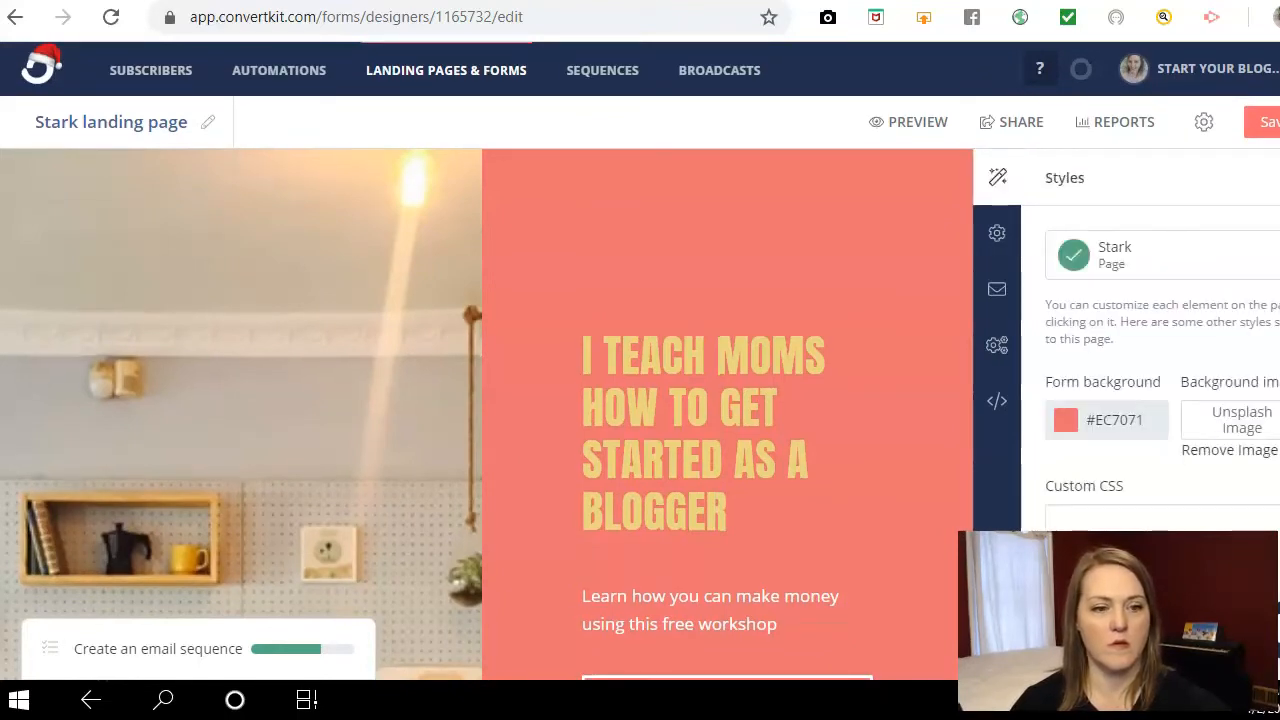
left_click(1105, 420)
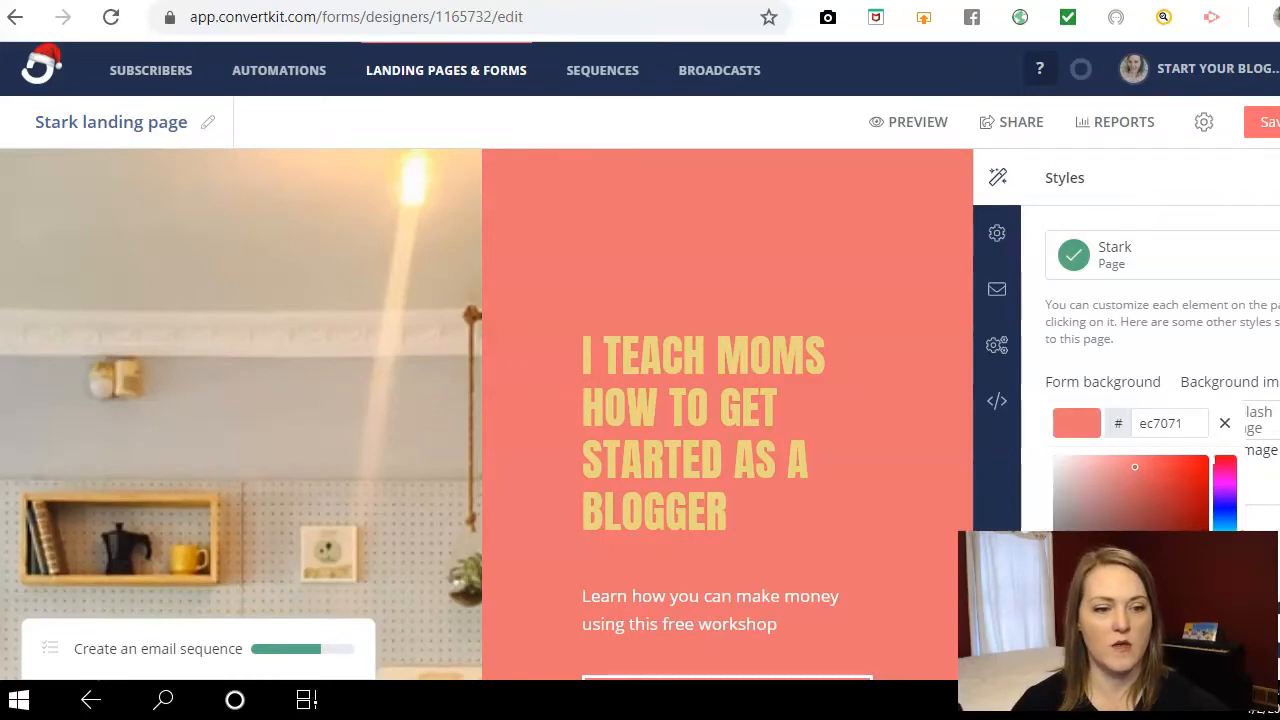
left_click(1225, 506)
left_click(1225, 519)
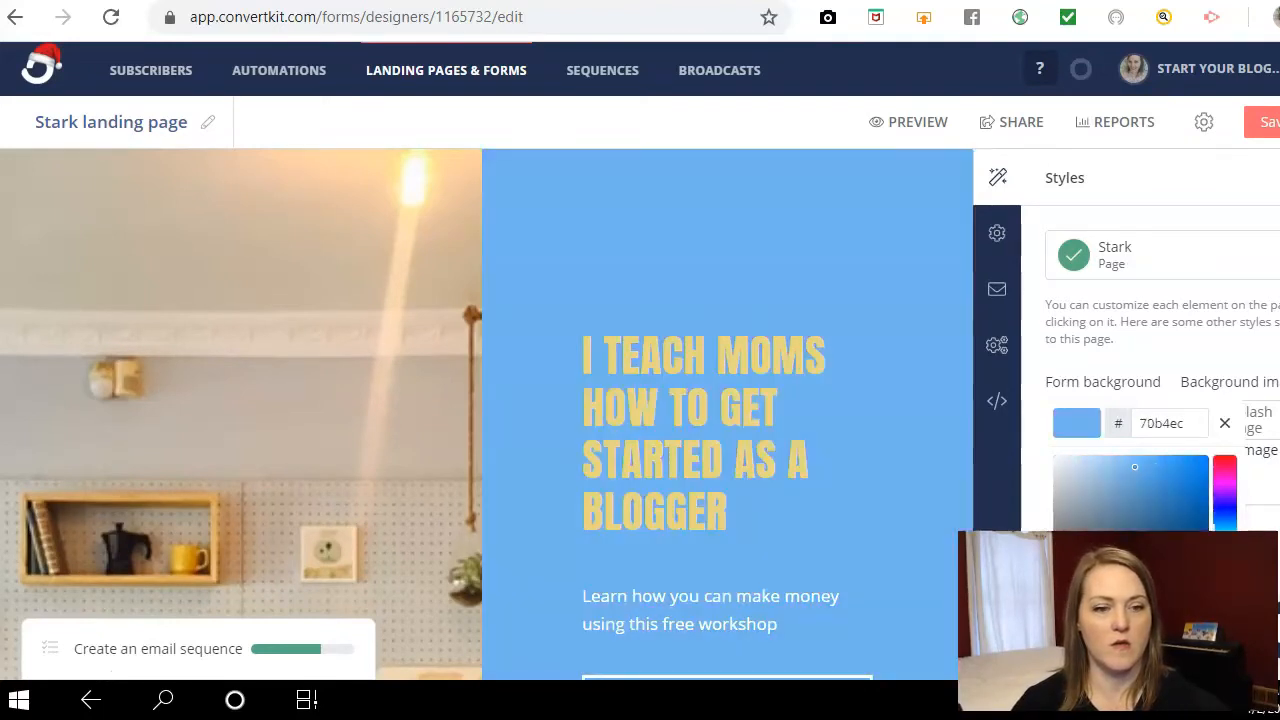
left_click(1225, 537)
left_click(1225, 584)
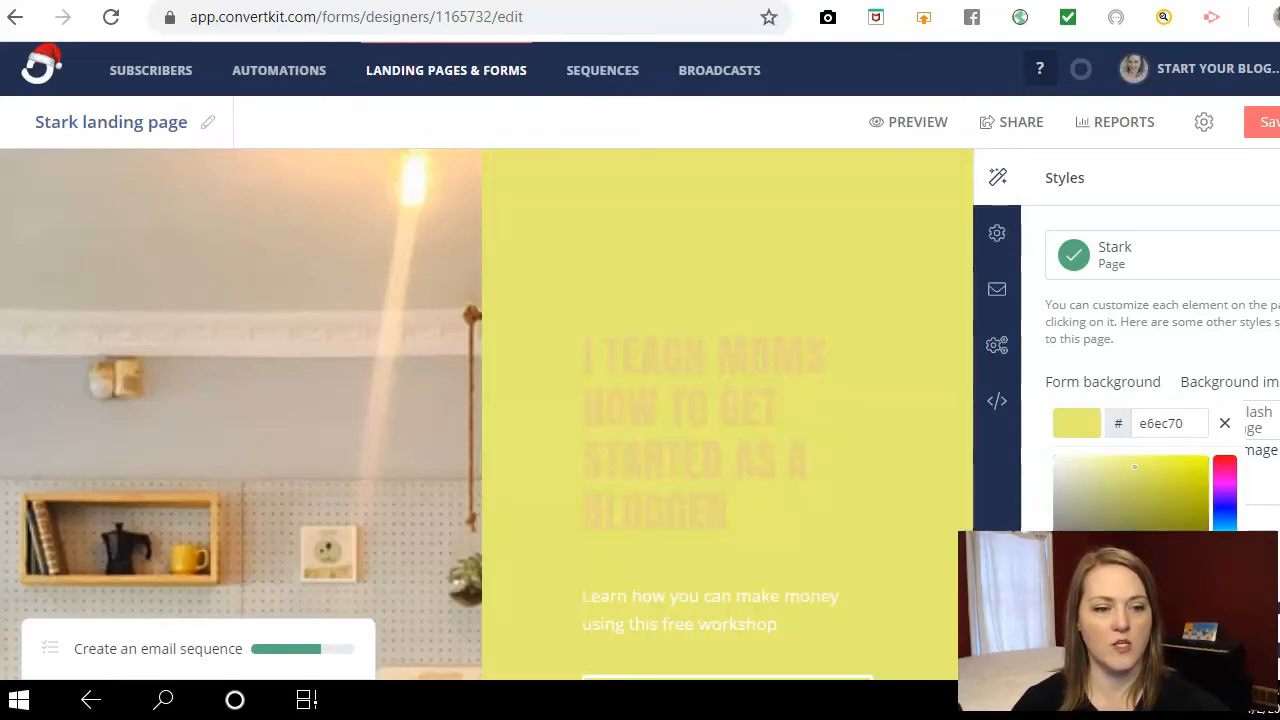
left_click(1225, 484)
left_click(1225, 460)
left_click(1225, 515)
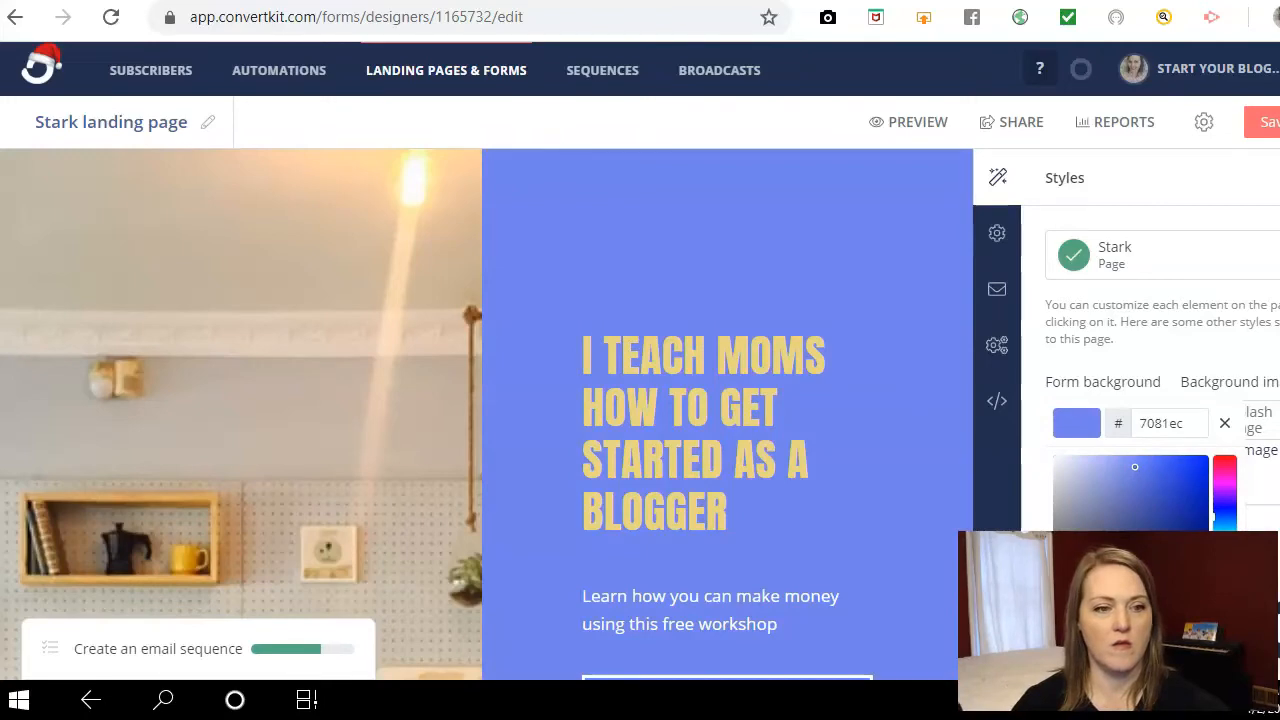
scroll(727, 400, "down", 5)
scroll(727, 400, "up", 1)
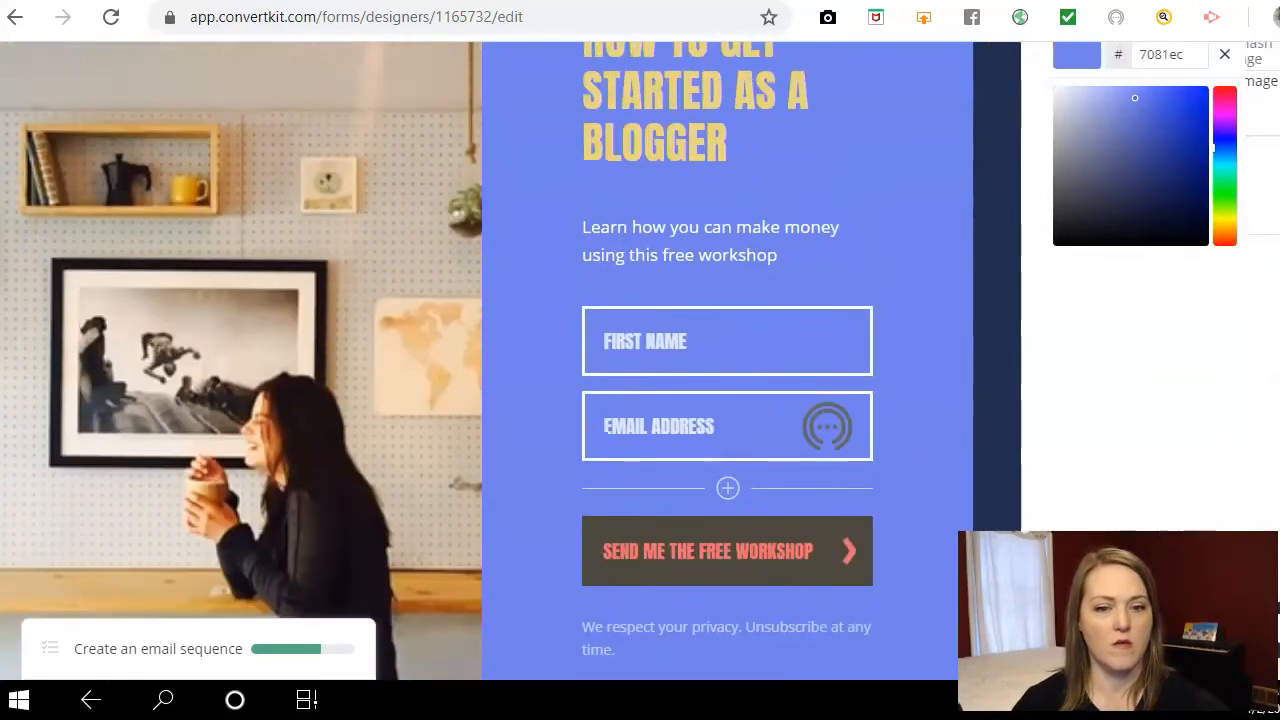
scroll(640, 360, "down", 1)
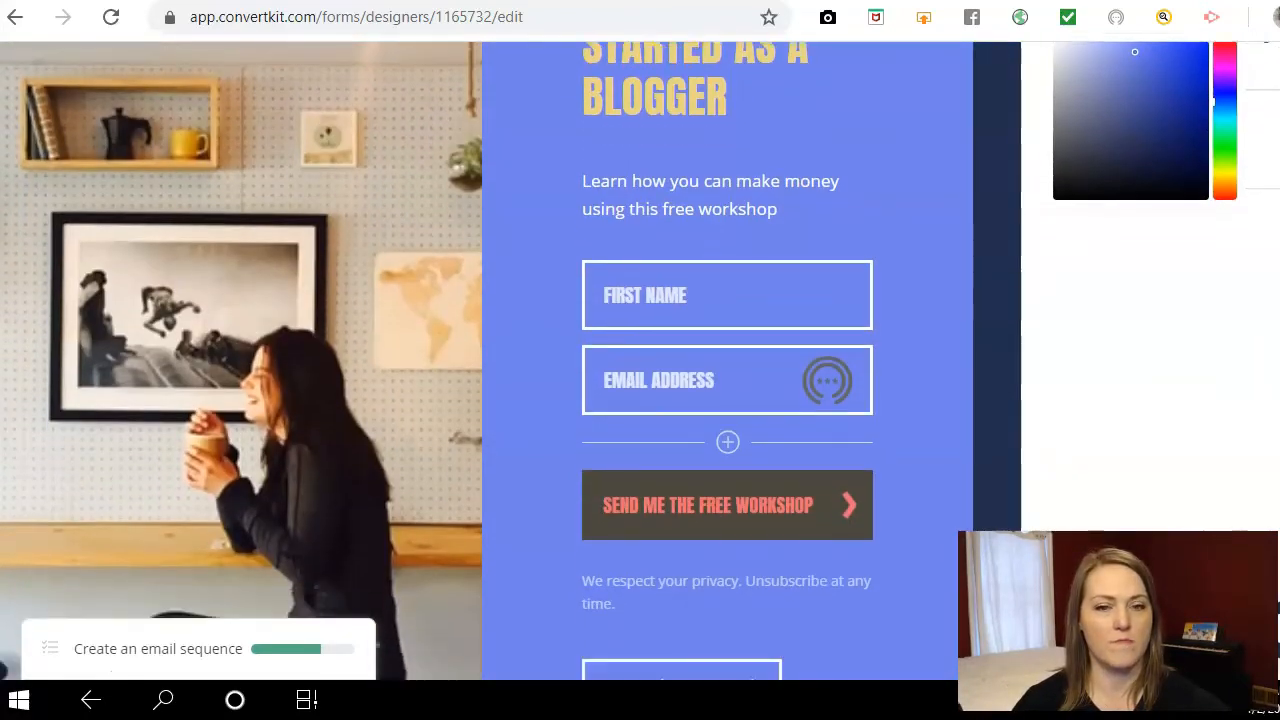
scroll(640, 360, "up", 3)
scroll(640, 360, "up", 1)
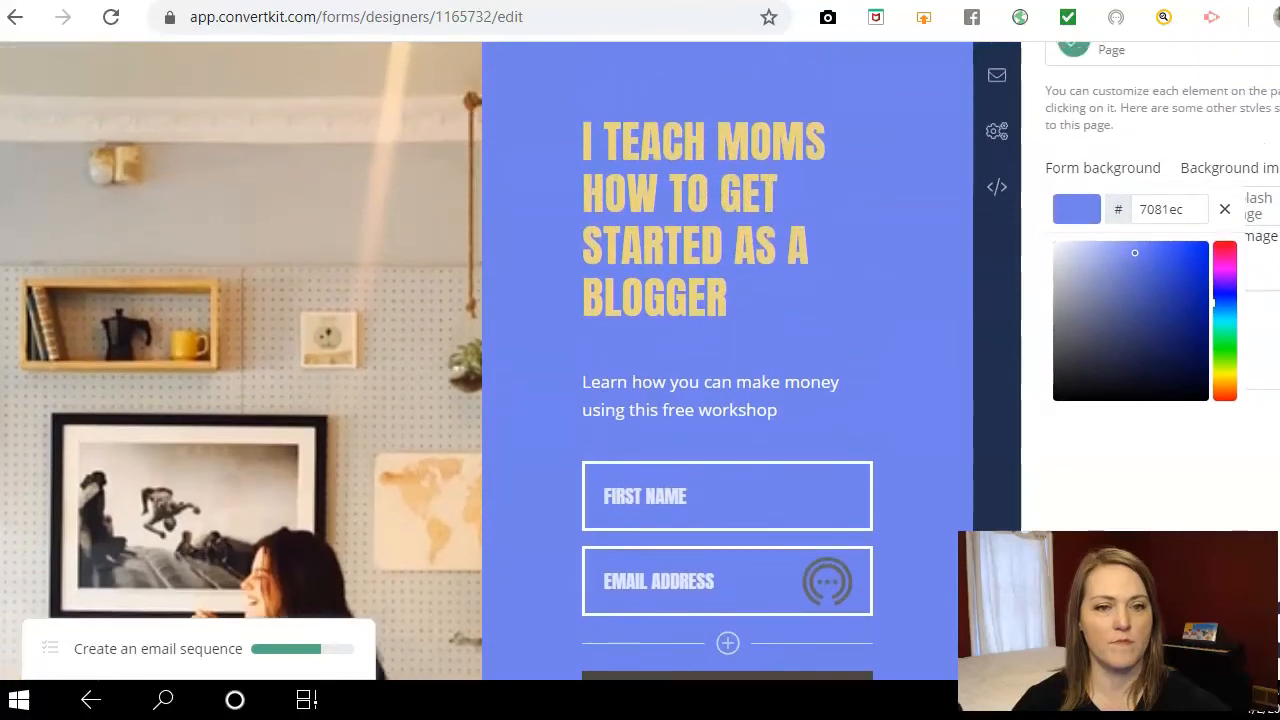
scroll(640, 360, "down", 1)
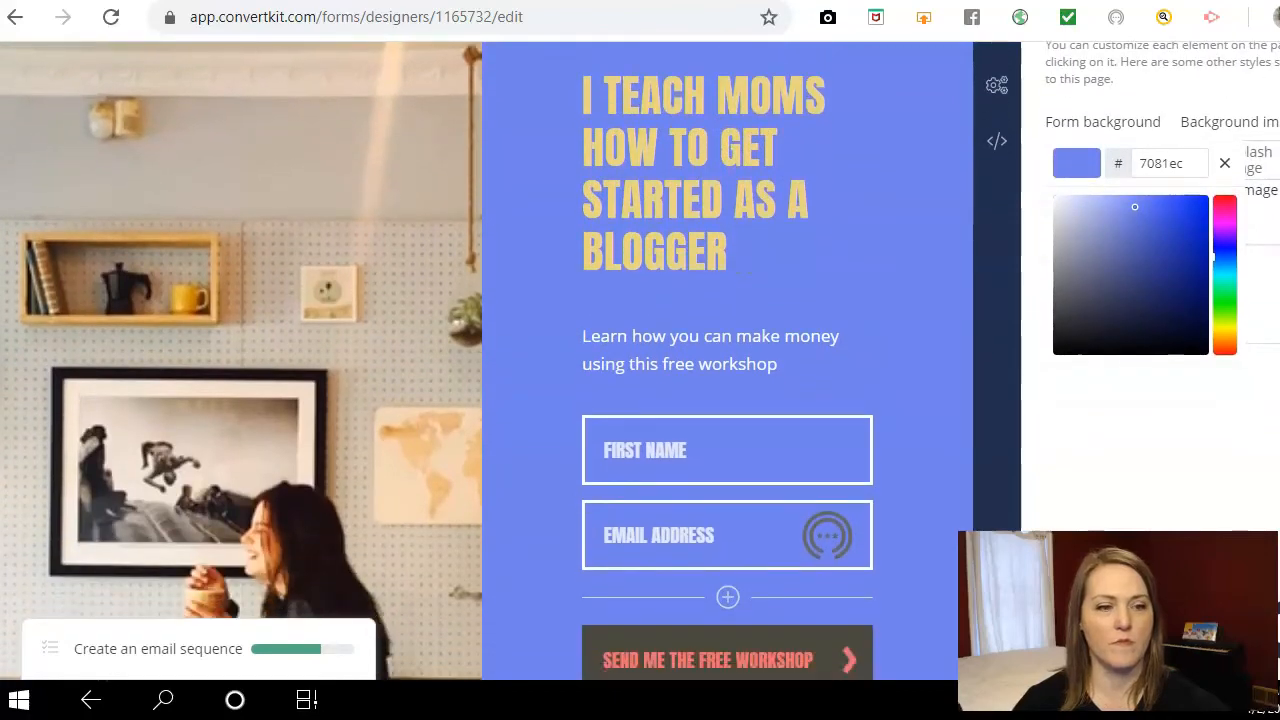
Change the form background to the vivid blue #311FF1 and review the whole form
left_click(1224, 226)
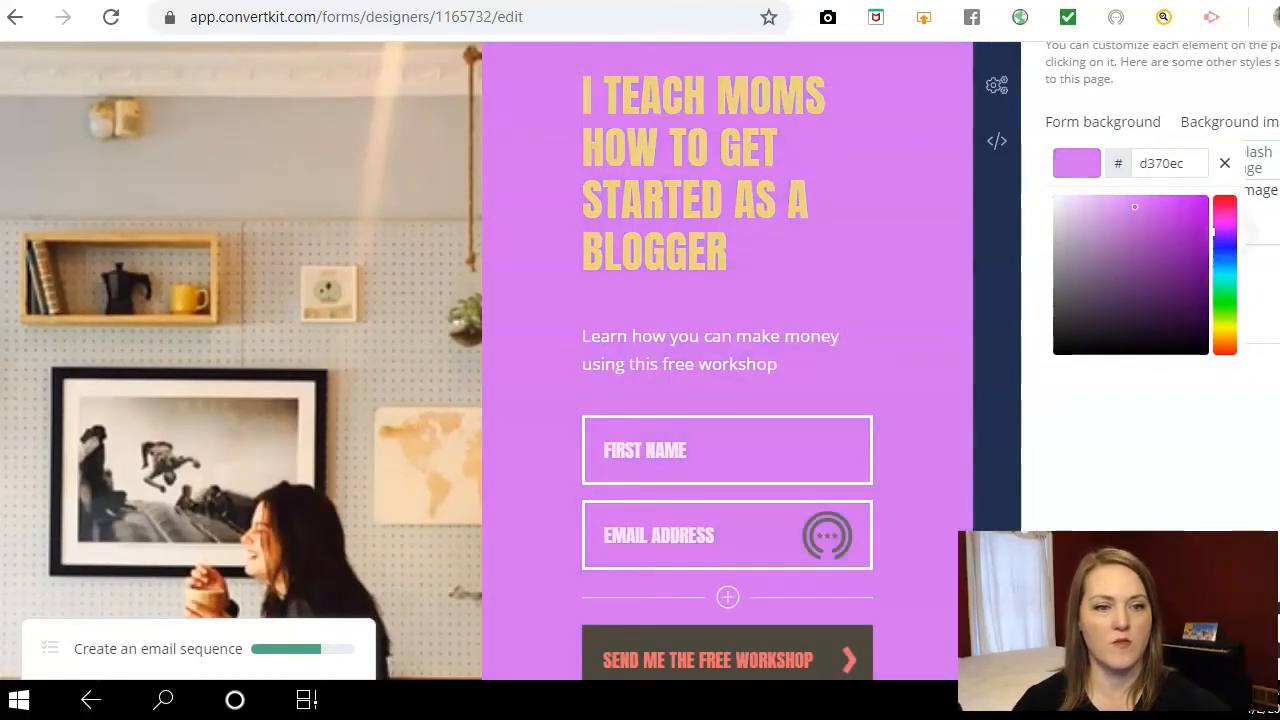
left_click_drag(1224, 228, 1224, 250)
left_click(1189, 204)
scroll(1224, 250, "down", 3)
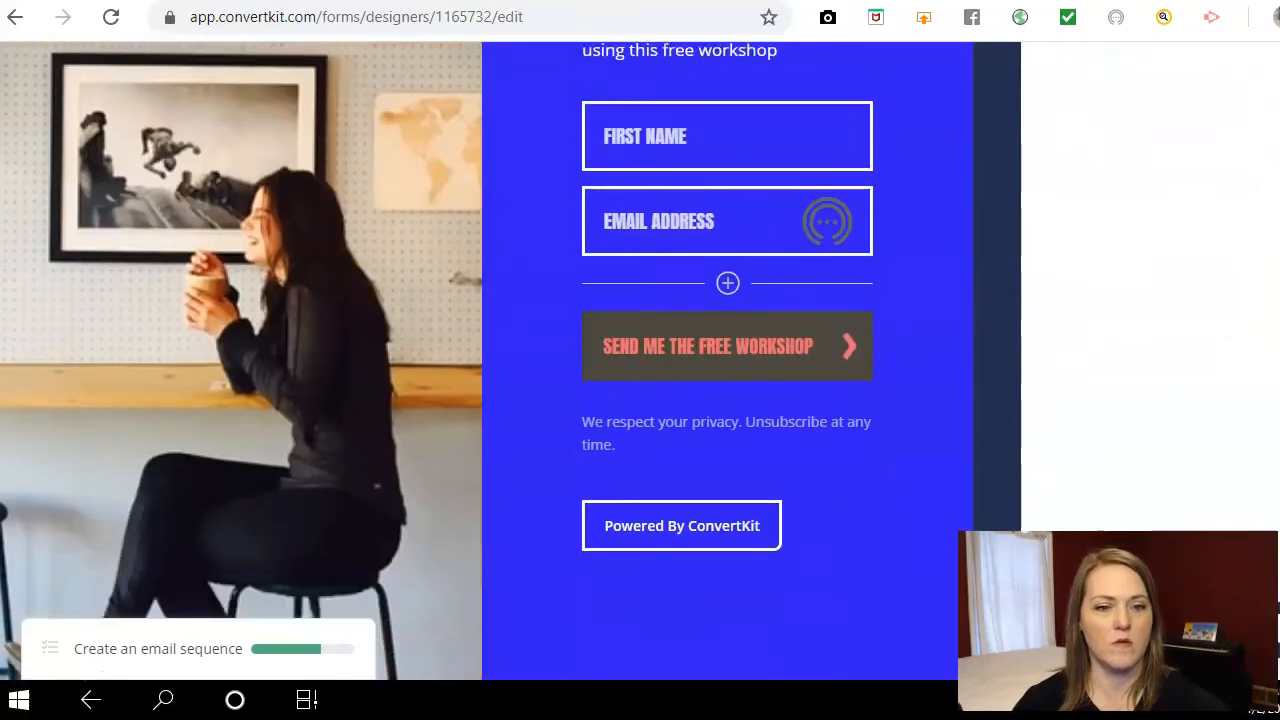
scroll(1224, 250, "up", 4)
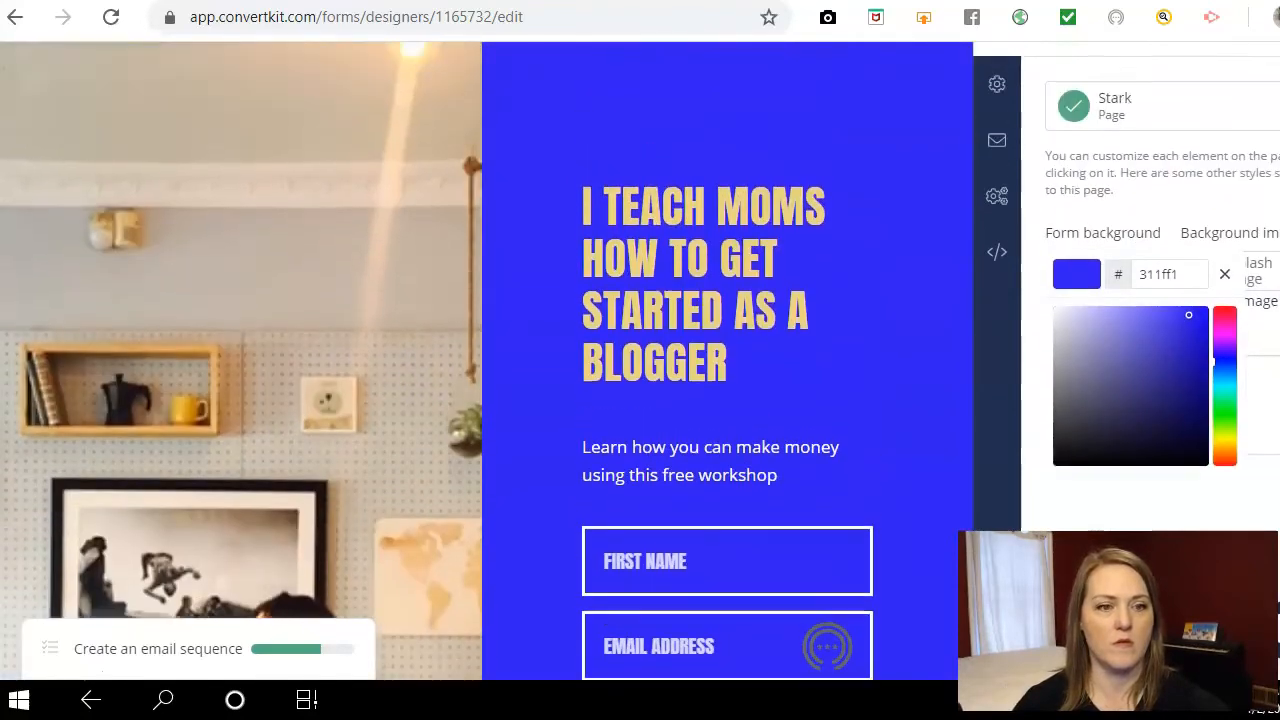
scroll(640, 360, "up", 1)
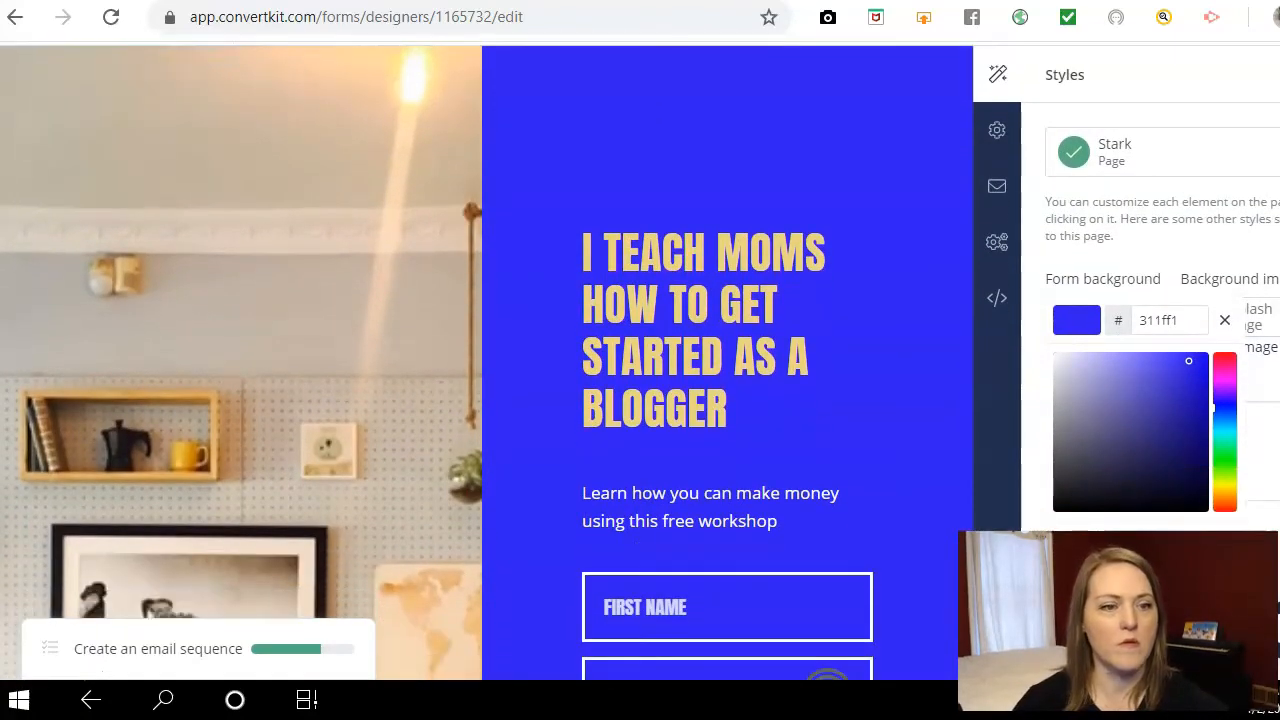
Try pink, green and amber hues for the form background, settling on orange #F1761F, and review the form
left_click(1224, 379)
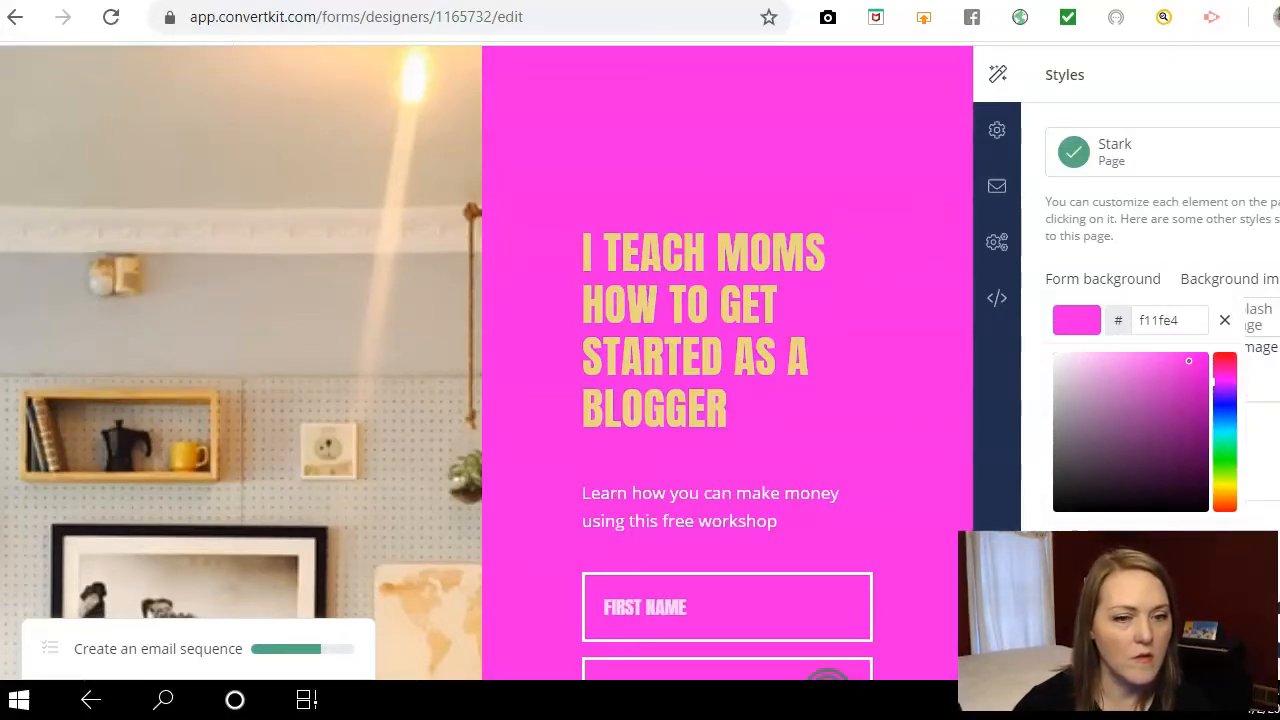
left_click(1224, 447)
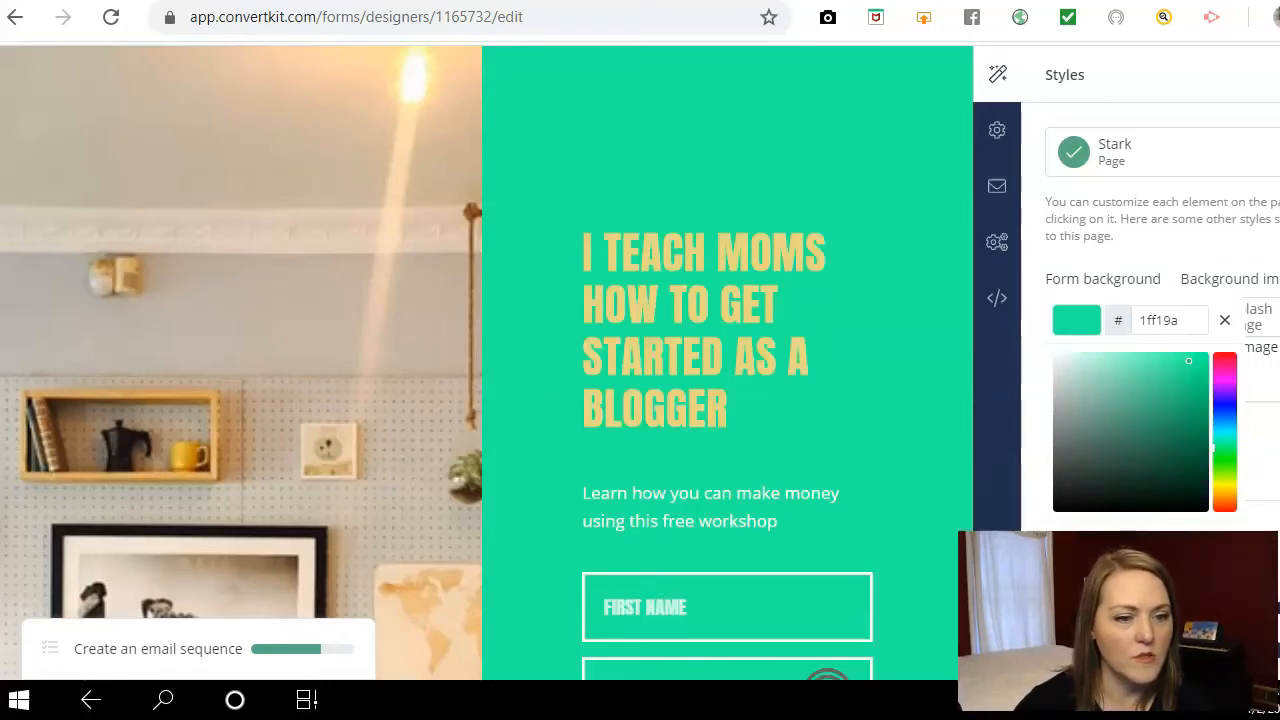
left_click(1224, 498)
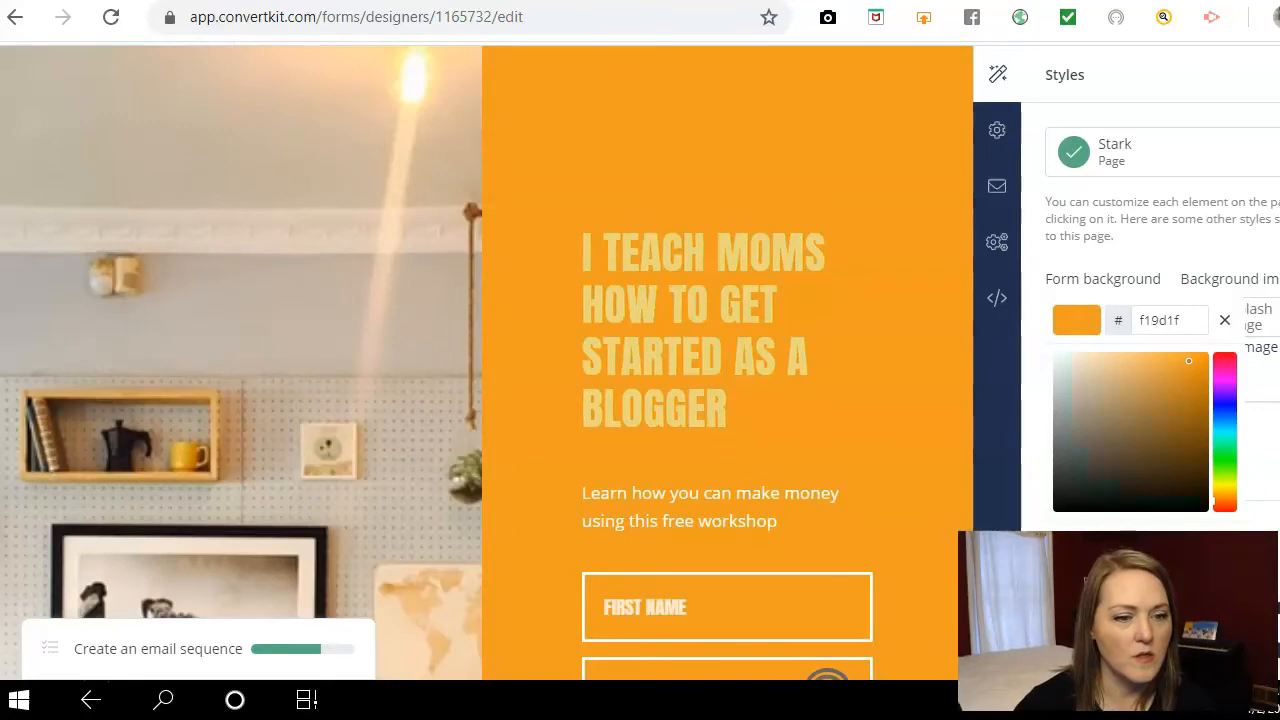
left_click(1224, 502)
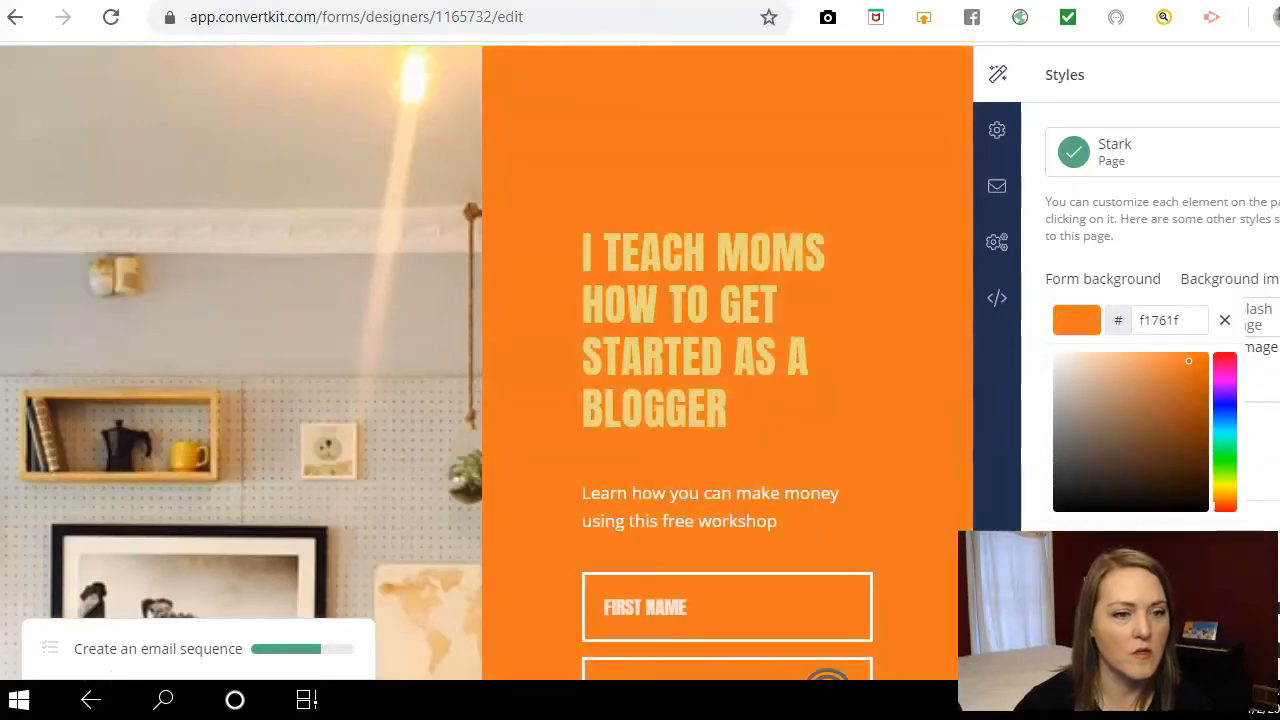
scroll(727, 360, "down", 1)
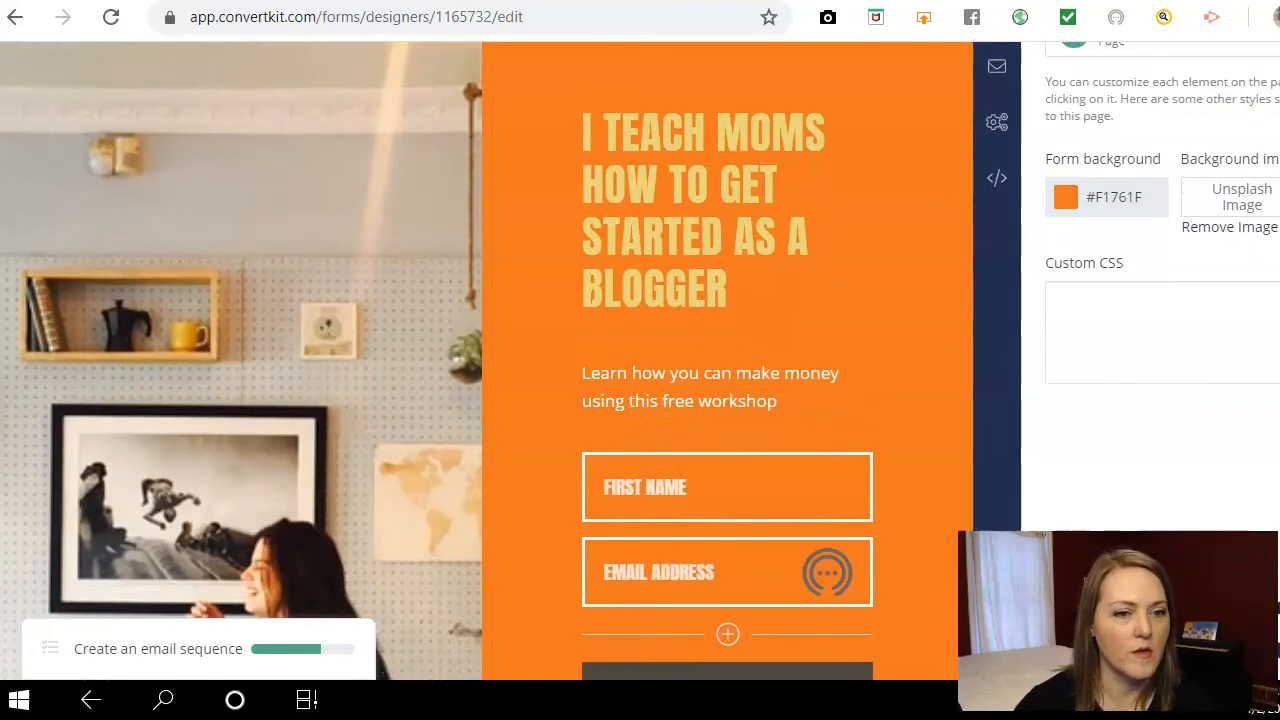
scroll(727, 360, "down", 1)
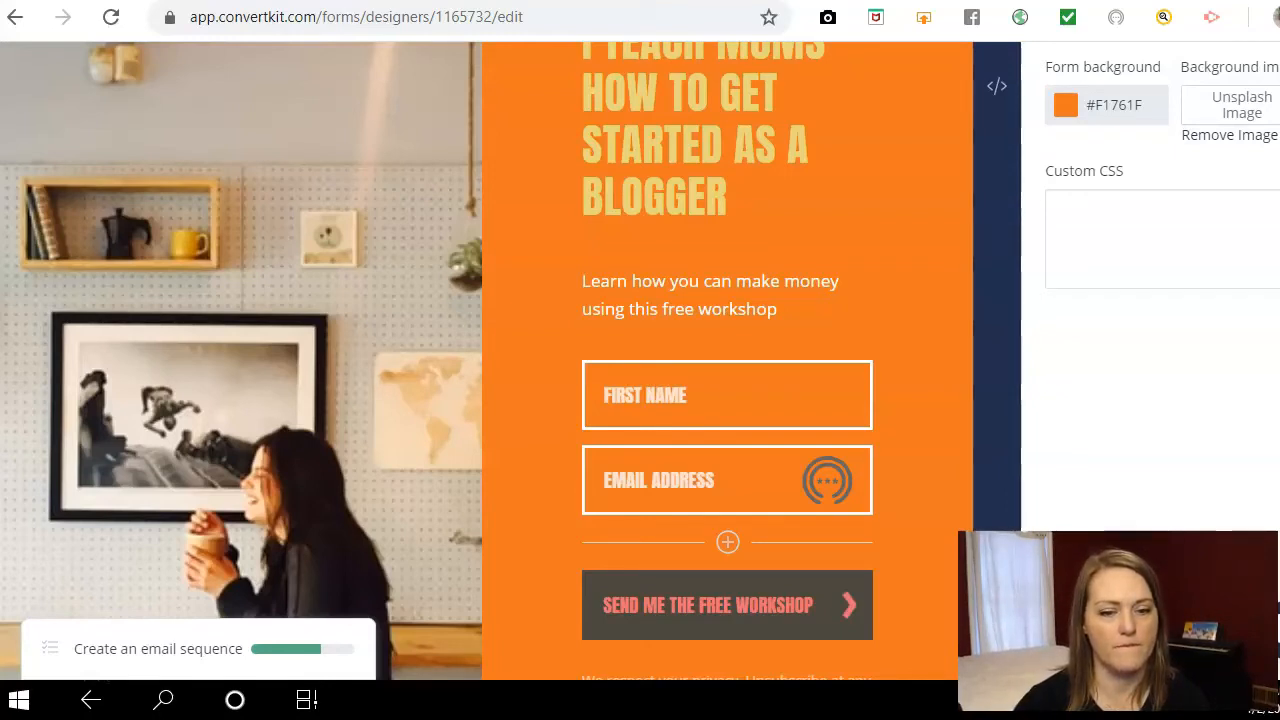
Replace the headline's ending "AS A BLOGGER" with "IN A BLOGGING BUSINESS"
left_click(813, 605)
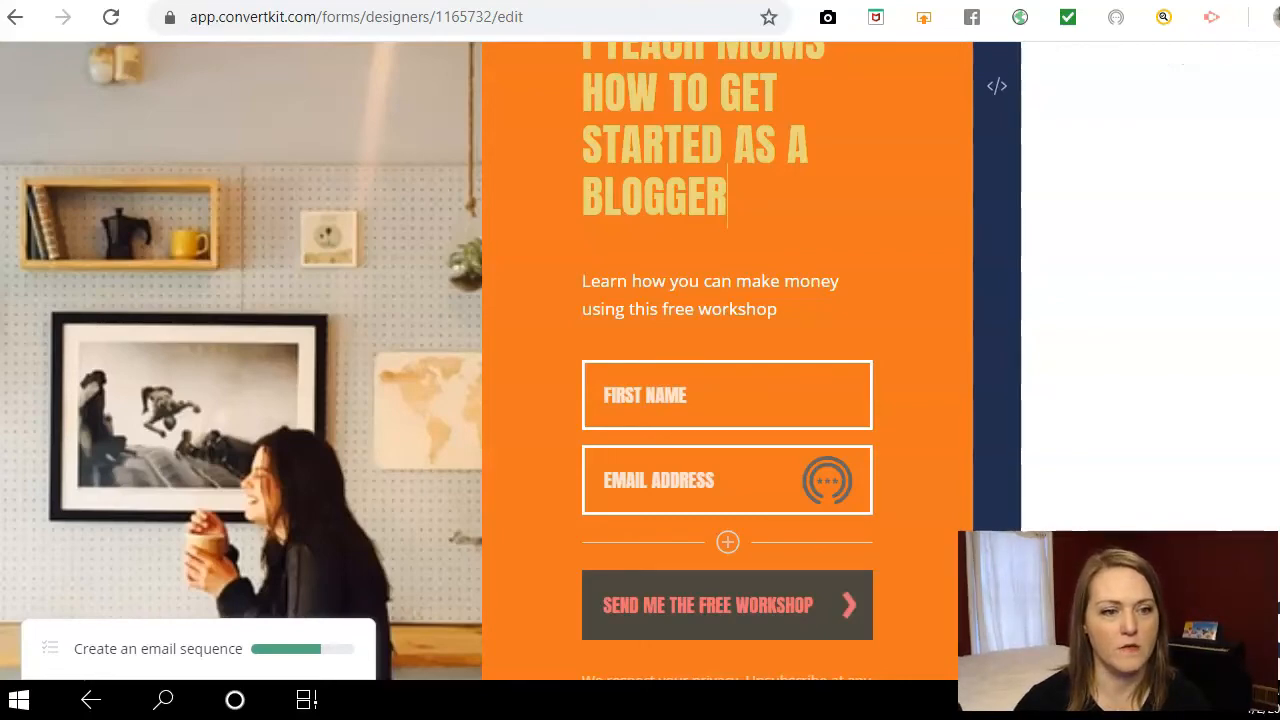
scroll(640, 360, "up", 1)
scroll(640, 360, "down", 3)
scroll(640, 360, "down", 1)
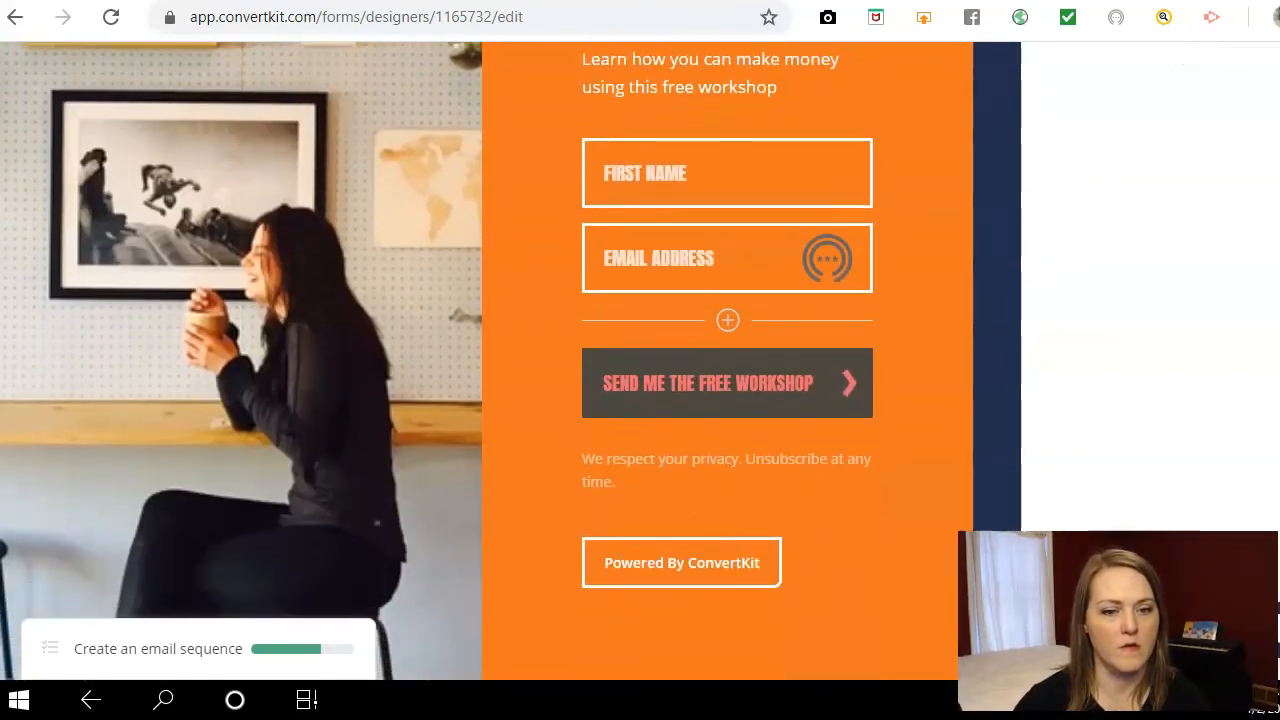
scroll(640, 360, "up", 1)
scroll(727, 360, "up", 1)
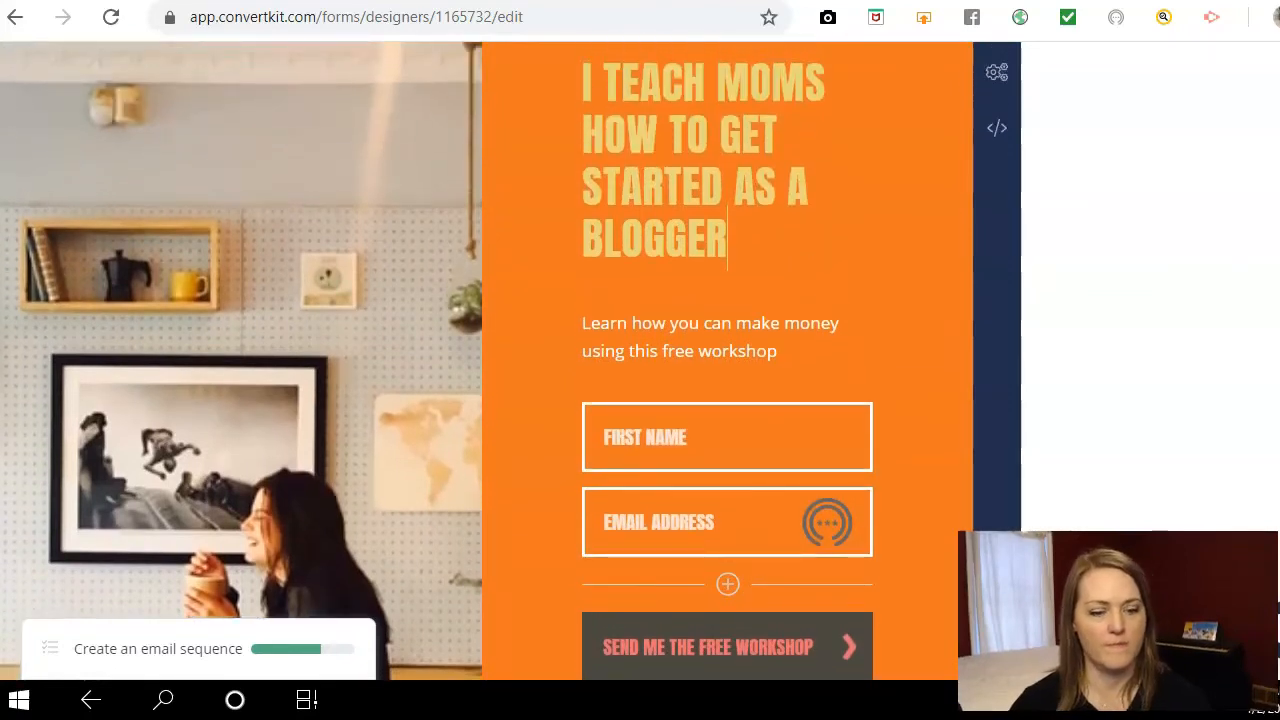
key("BackSpace")
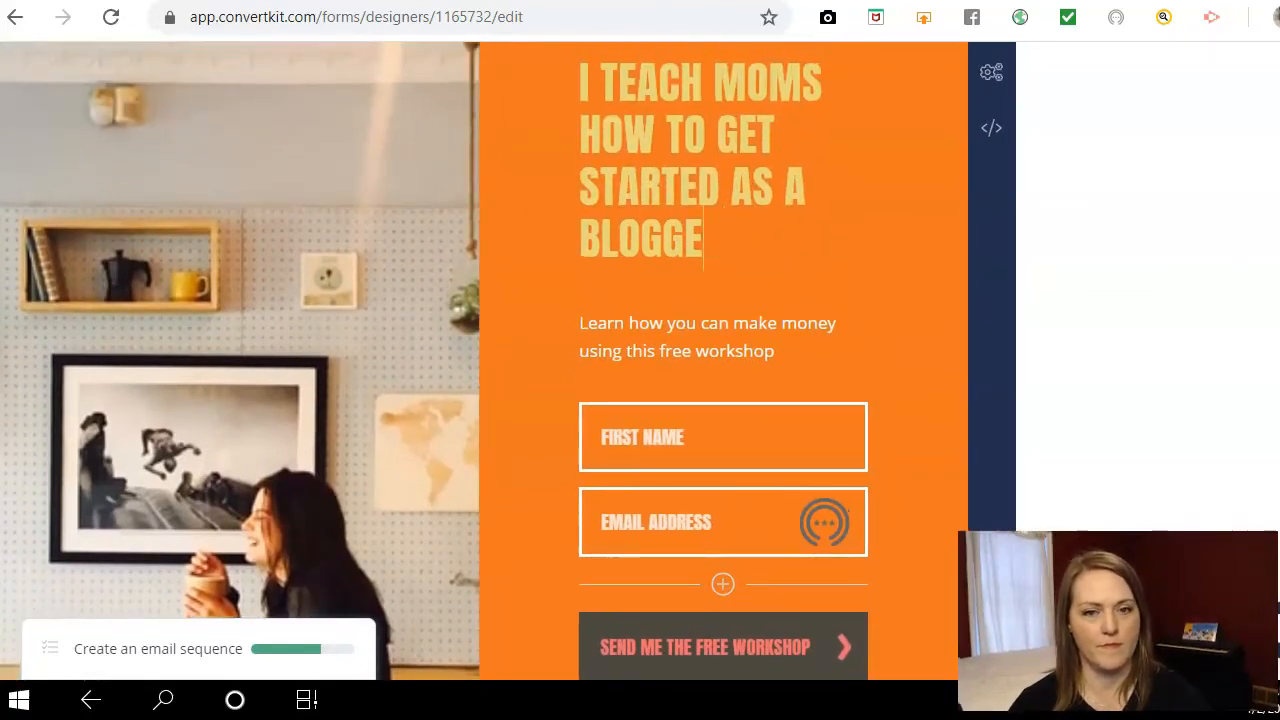
key("BackSpace")
key("BackSpace")
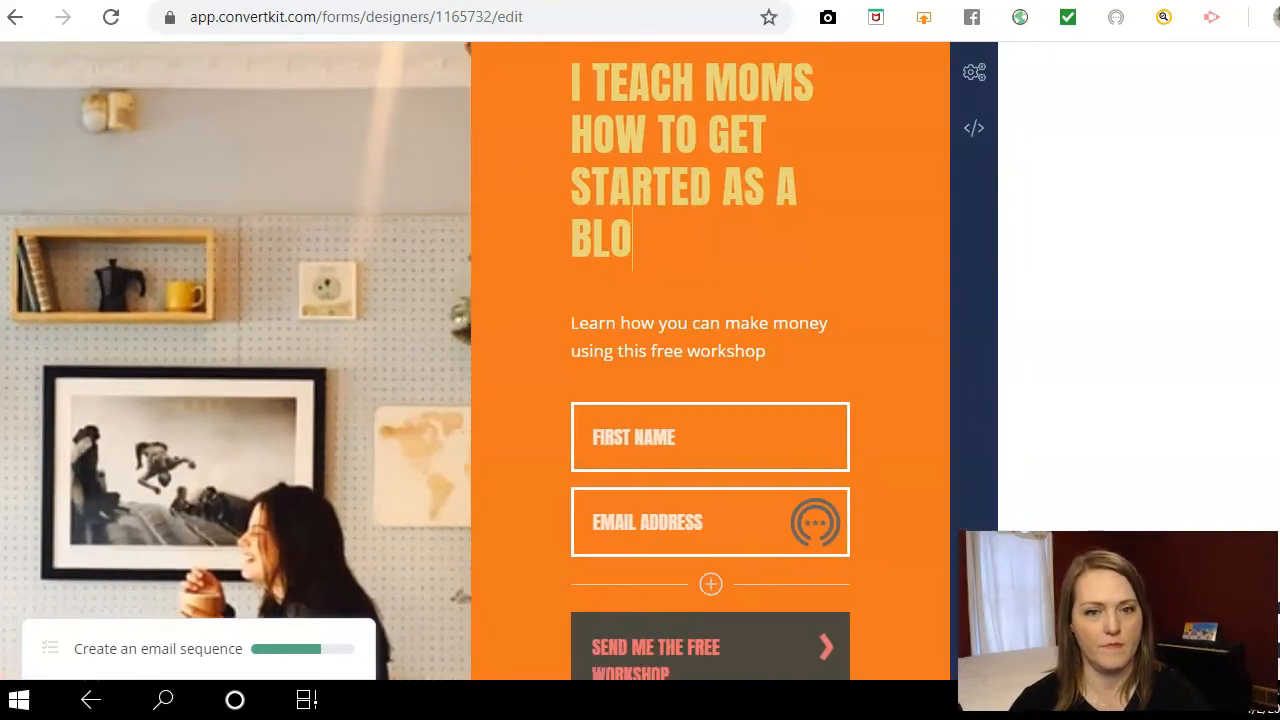
key("BackSpace")
key("BackSpace")
key("BackSpace")
key("BackSpace")
key("BackSpace")
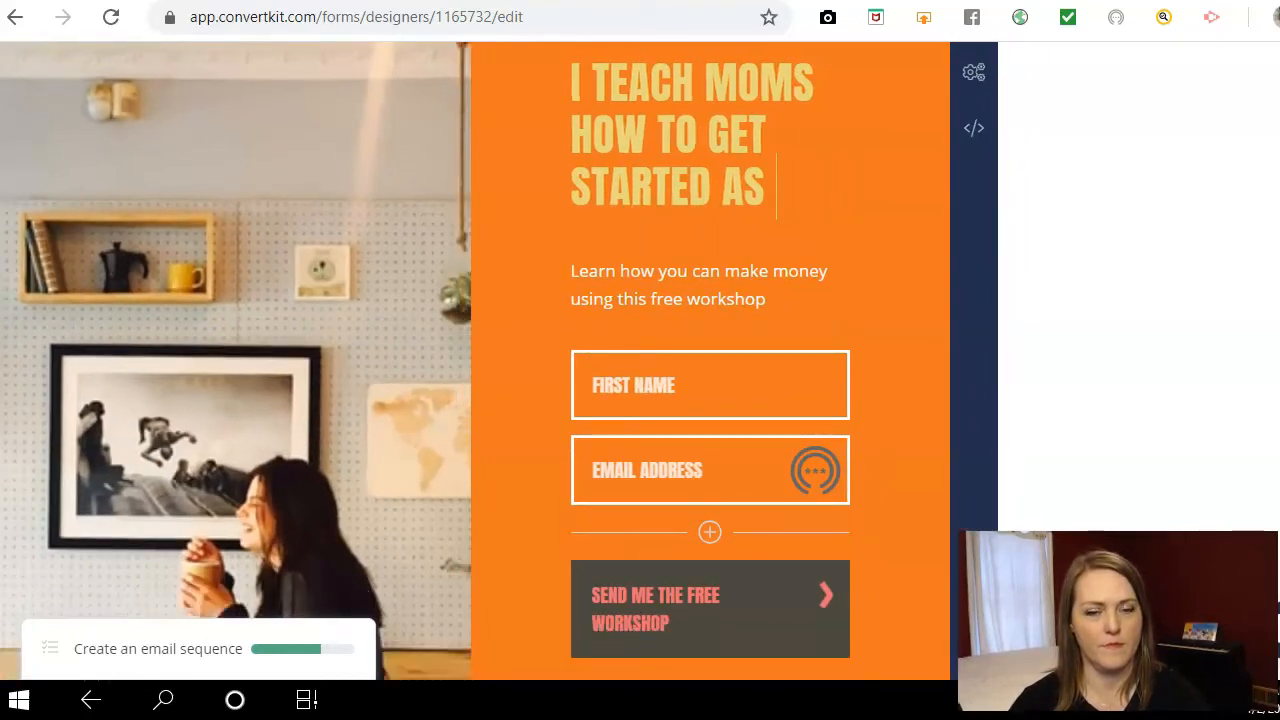
key("BackSpace")
key("BackSpace")
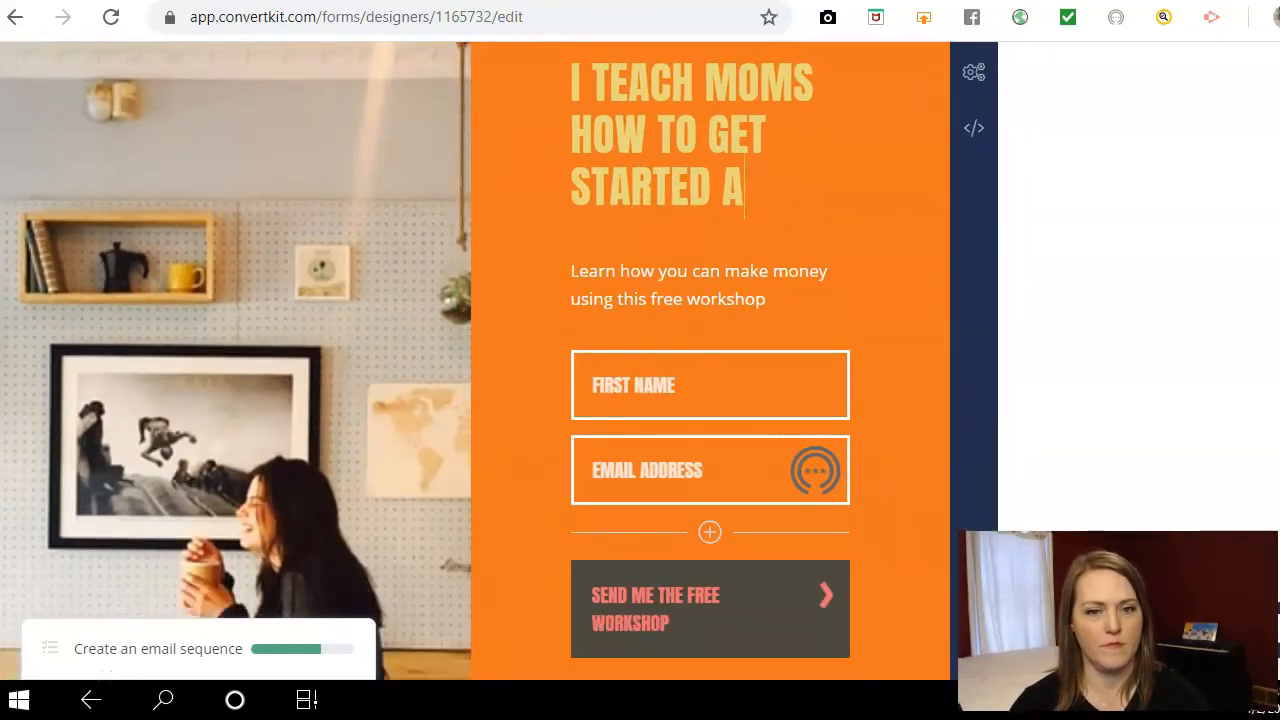
key("BackSpace")
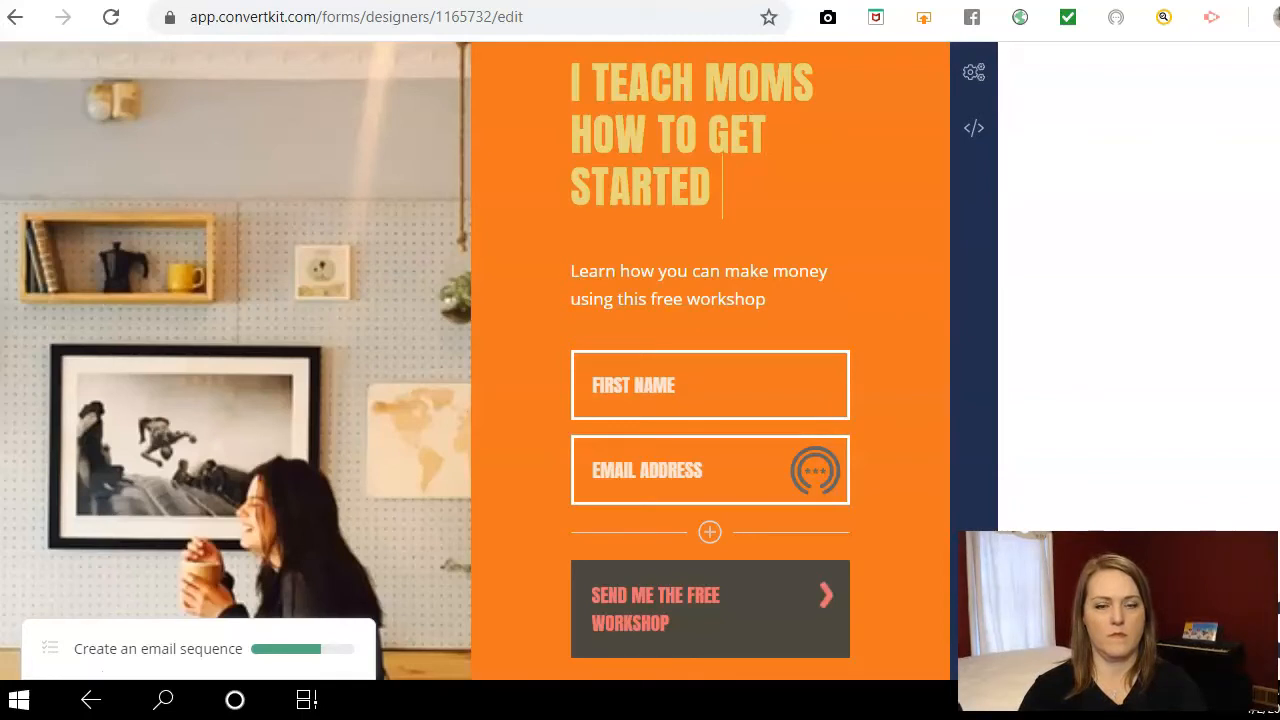
type("IN A BLOGGING BU")
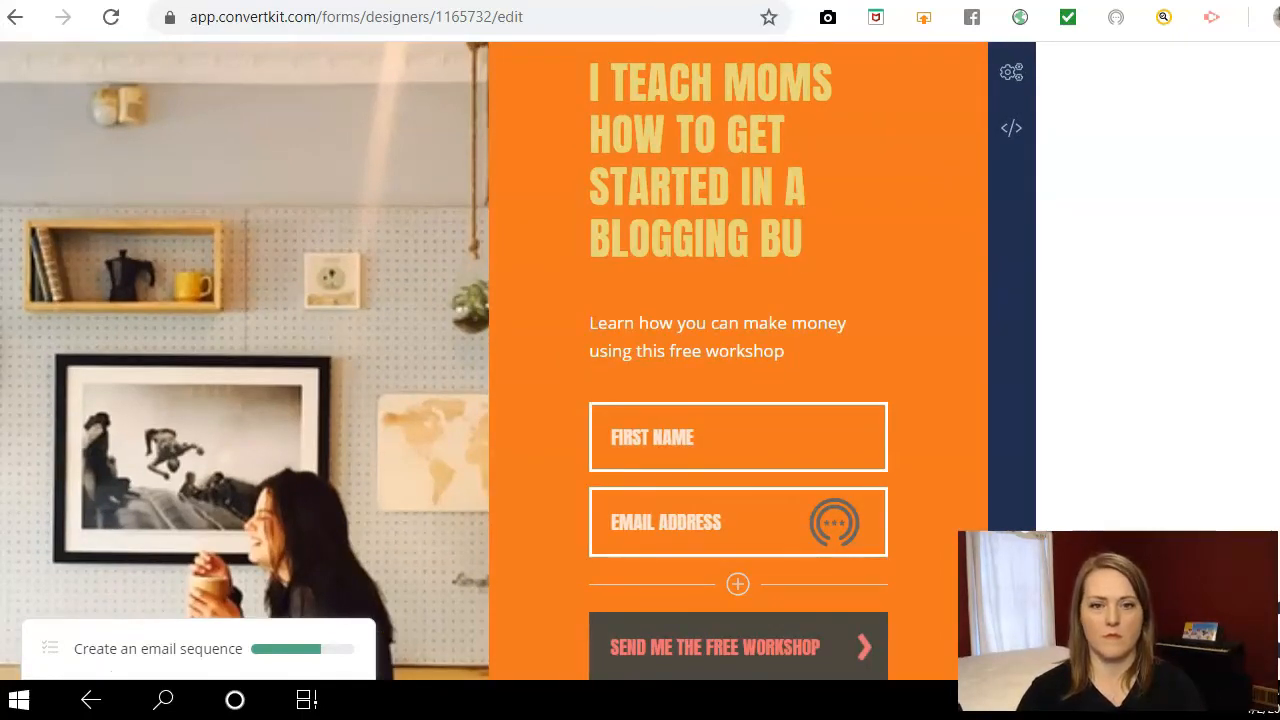
type("S")
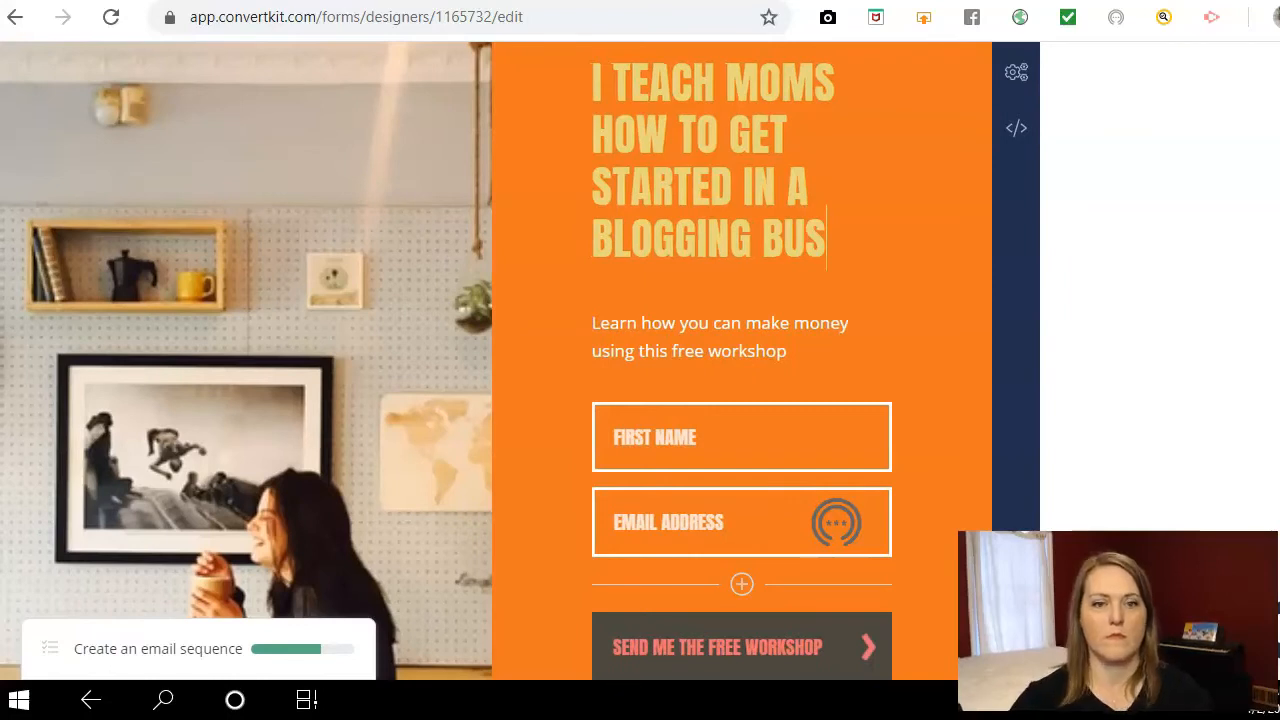
type("INESS")
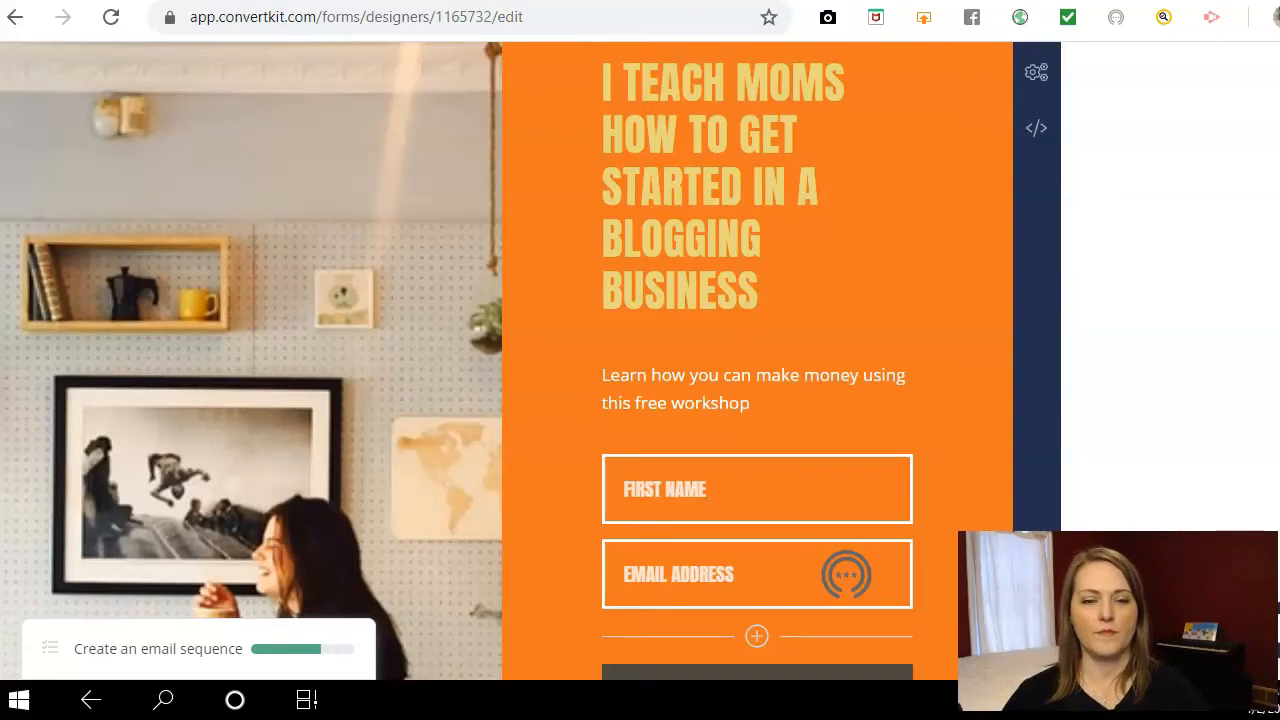
Remove the new headline ending and restore the wording "STARTED AS A BLOGGER"
key("BackSpace")
key("BackSpace")
key("BackSpace")
key("BackSpace")
key("BackSpace")
key("BackSpace")
key("BackSpace")
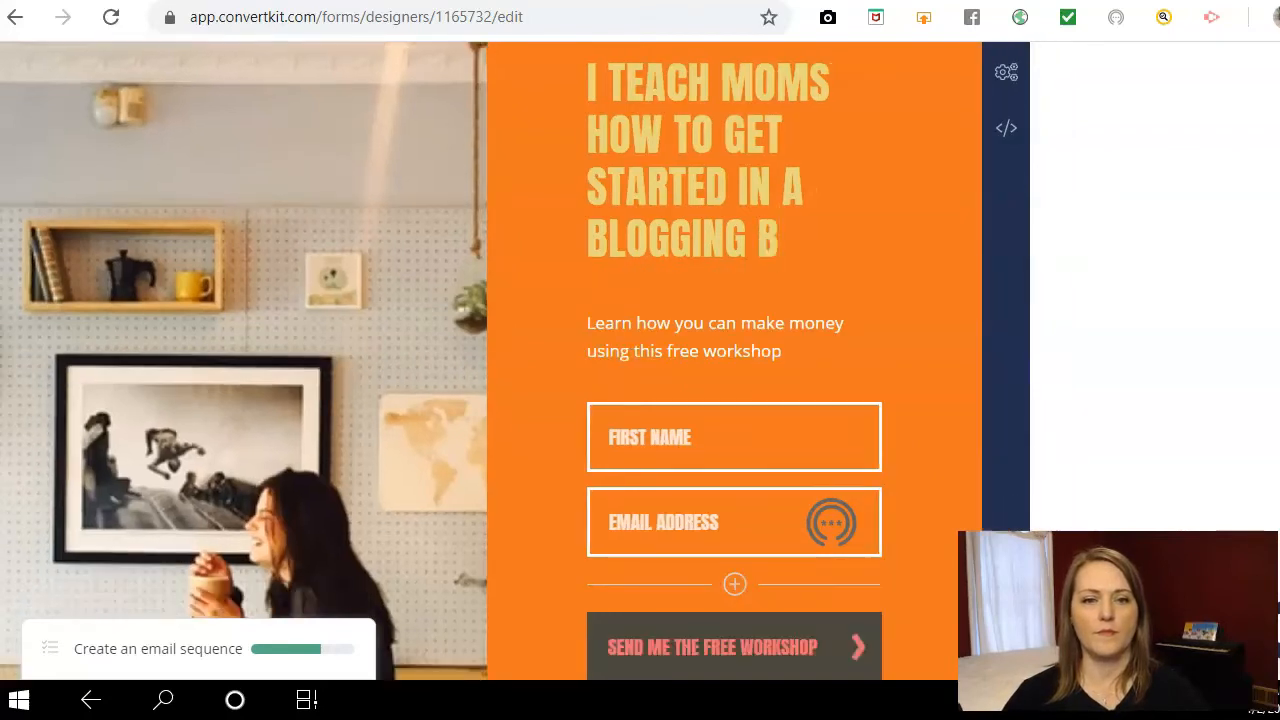
key("BackSpace")
key("BackSpace")
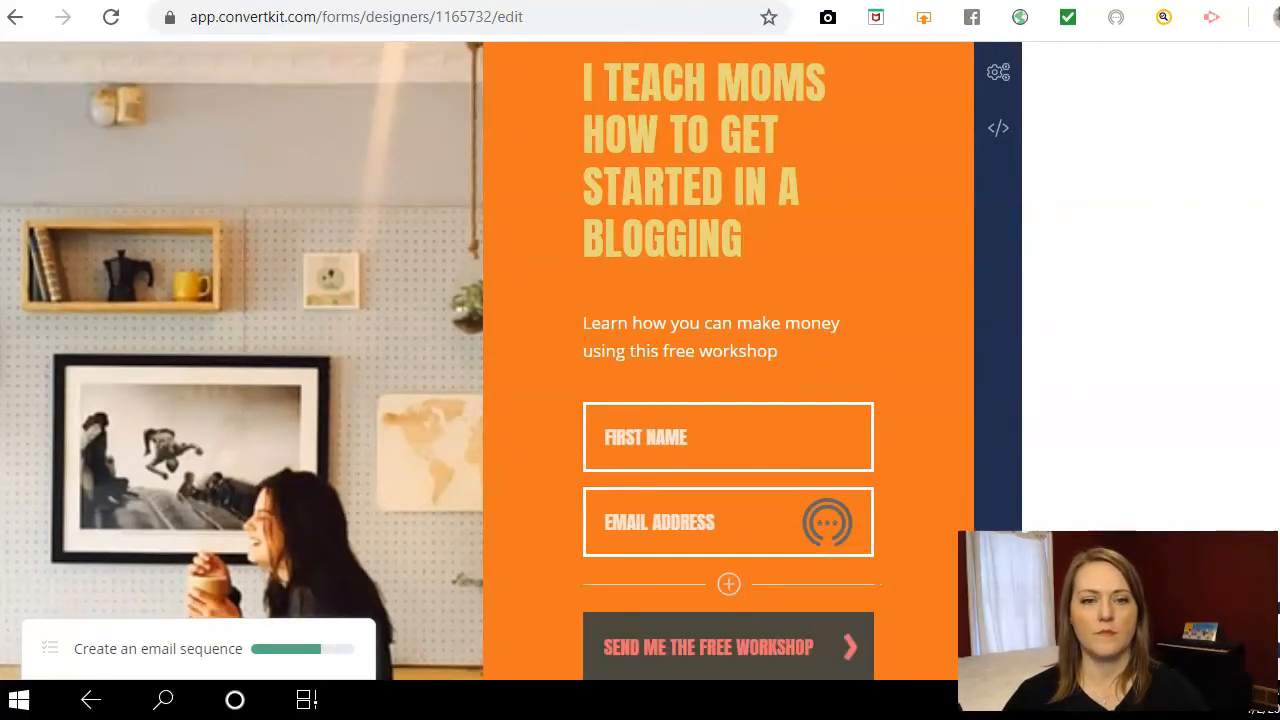
key("BackSpace")
key("BackSpace")
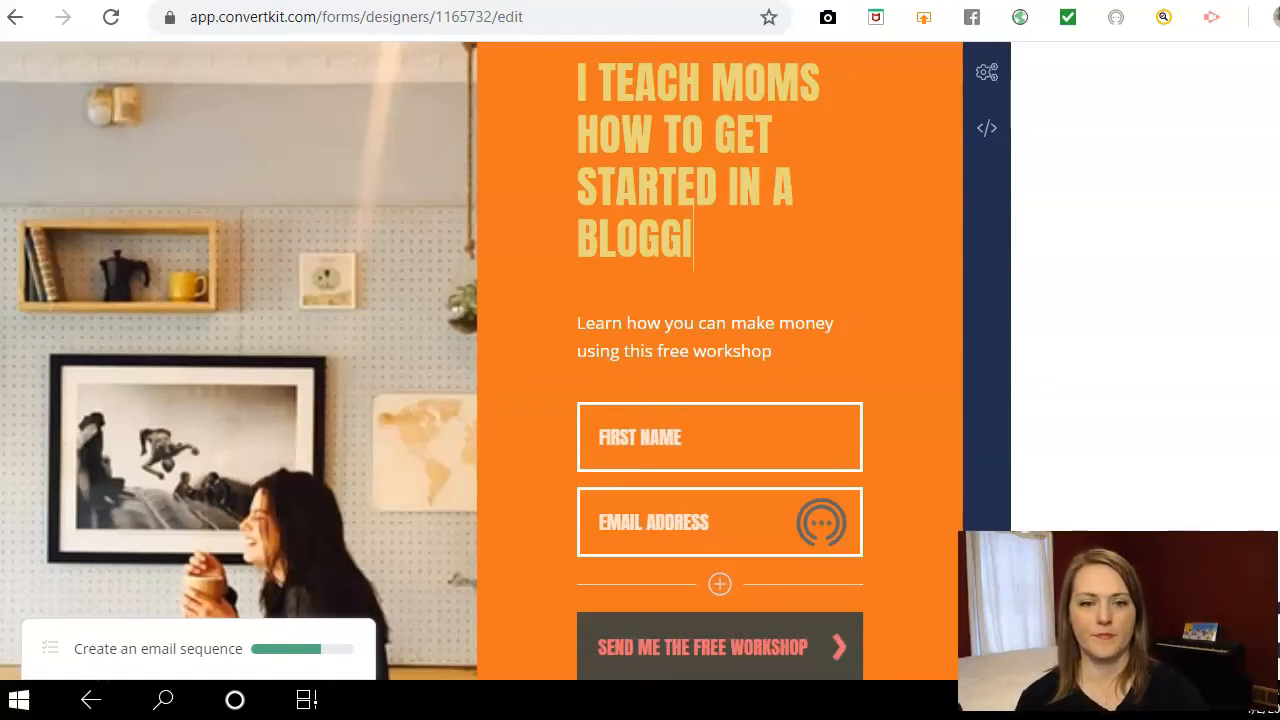
key("BackSpace")
key("BackSpace")
key("BackSpace")
key("BackSpace")
key("BackSpace")
key("BackSpace")
key("BackSpace")
key("BackSpace")
key("BackSpace")
key("BackSpace")
key("BackSpace")
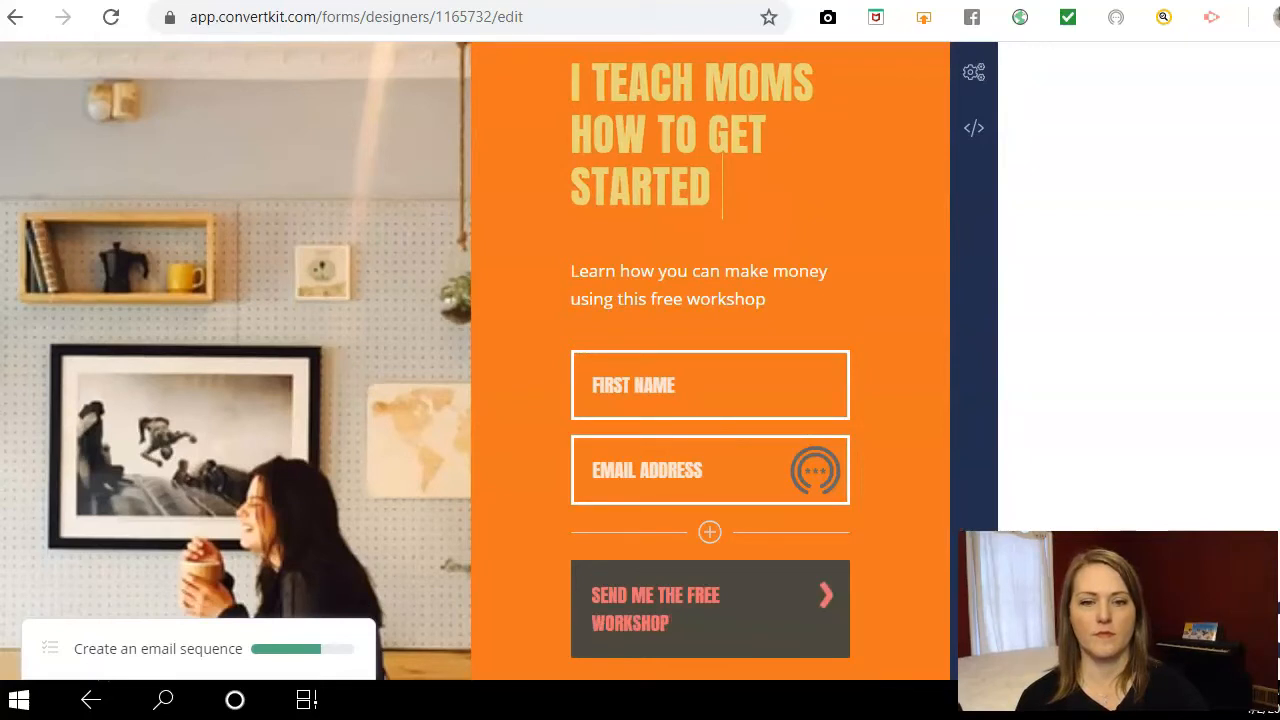
key("BackSpace")
key("BackSpace")
key("BackSpace")
key("BackSpace")
key("BackSpace")
key("BackSpace")
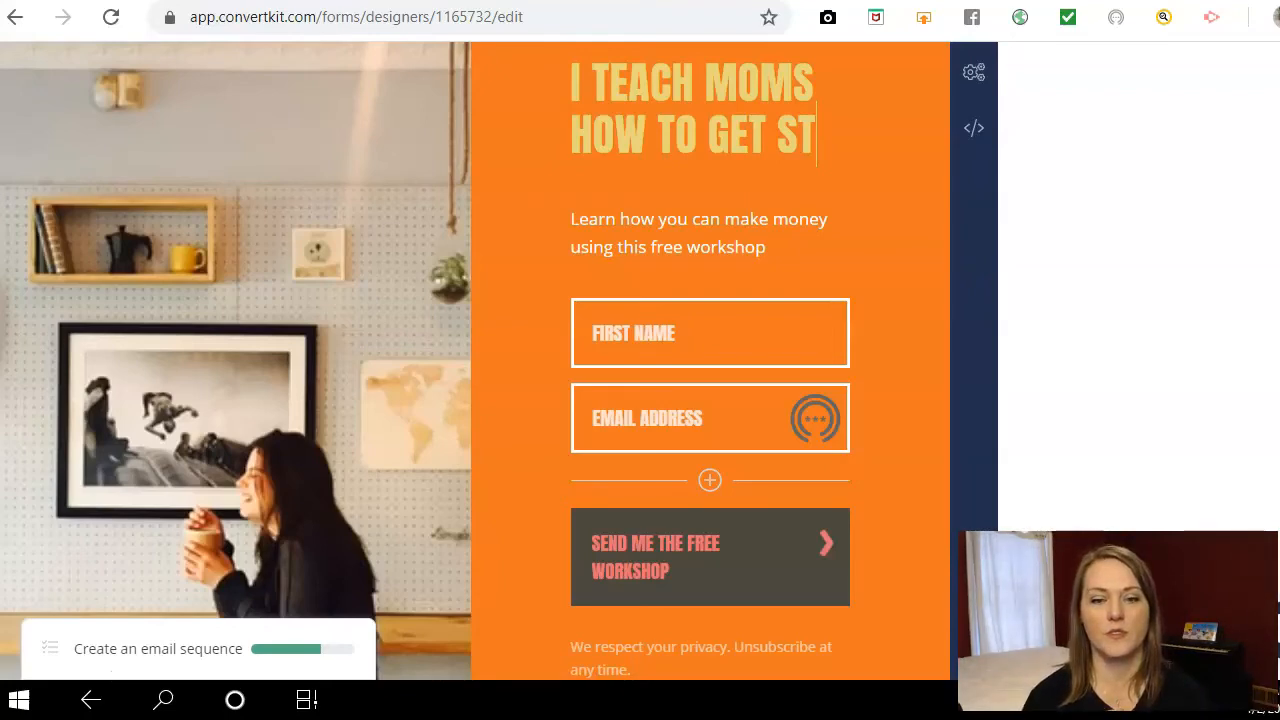
type("ARTED AS A BLOGGER")
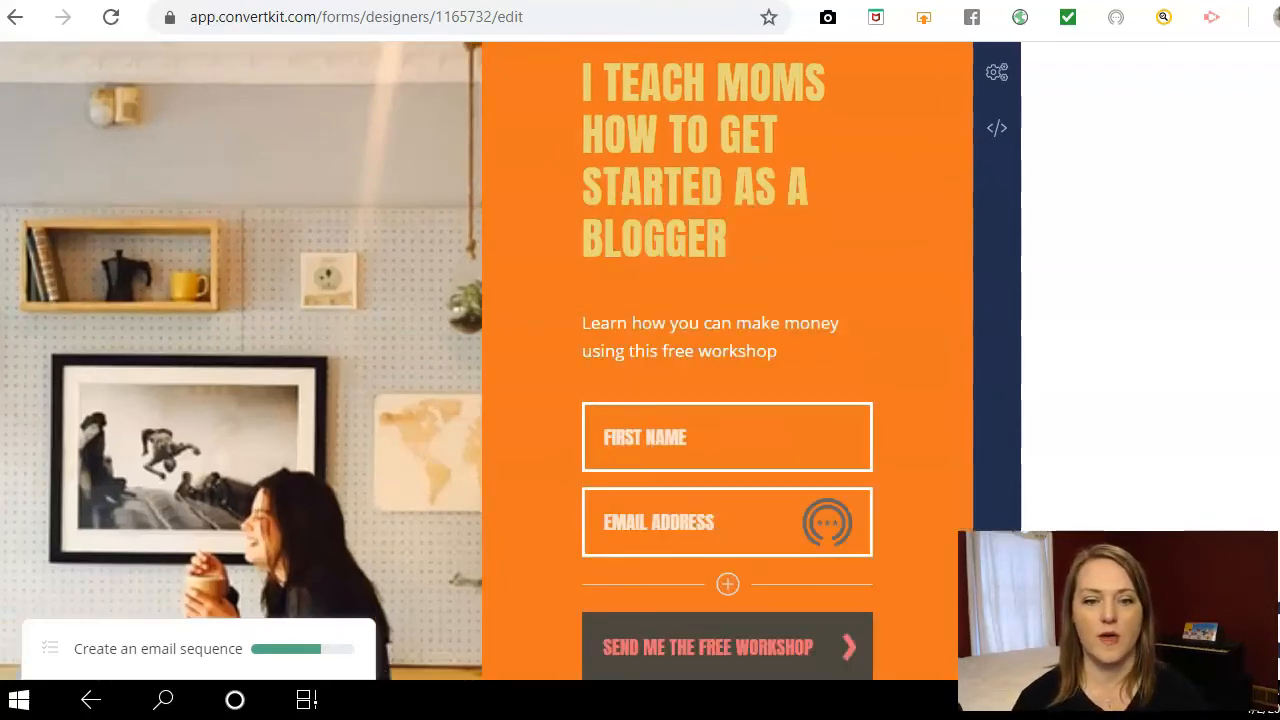
Review the whole form on its orange background, from the headline to the submit button and privacy note
scroll(437, 360, "down", 3)
scroll(437, 360, "up", 1)
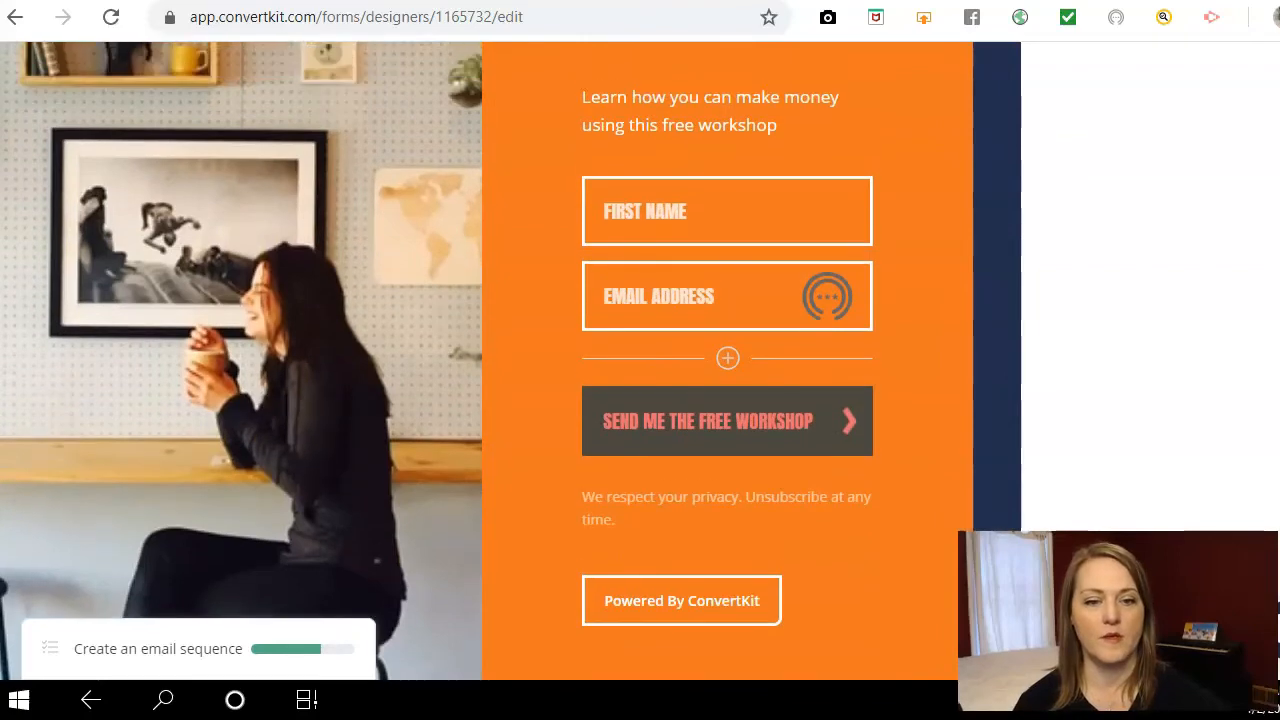
scroll(805, 440, "down", 1)
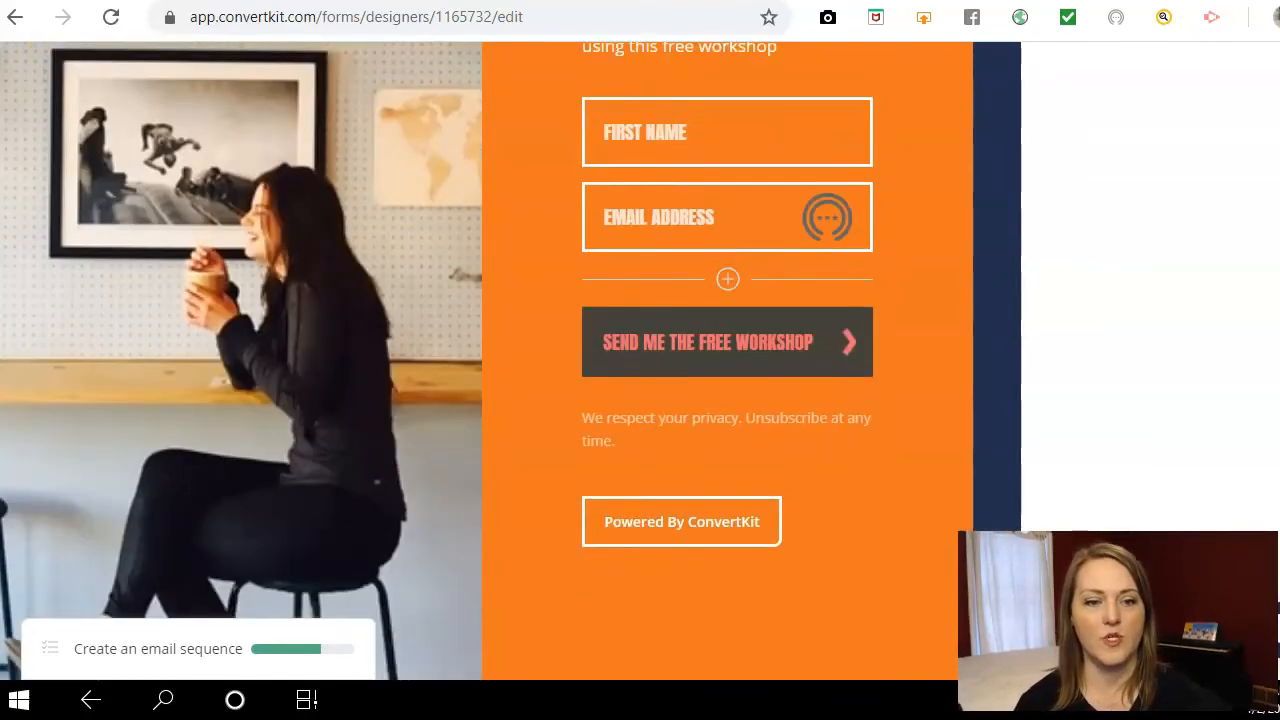
scroll(727, 360, "down", 1)
scroll(727, 250, "up", 3)
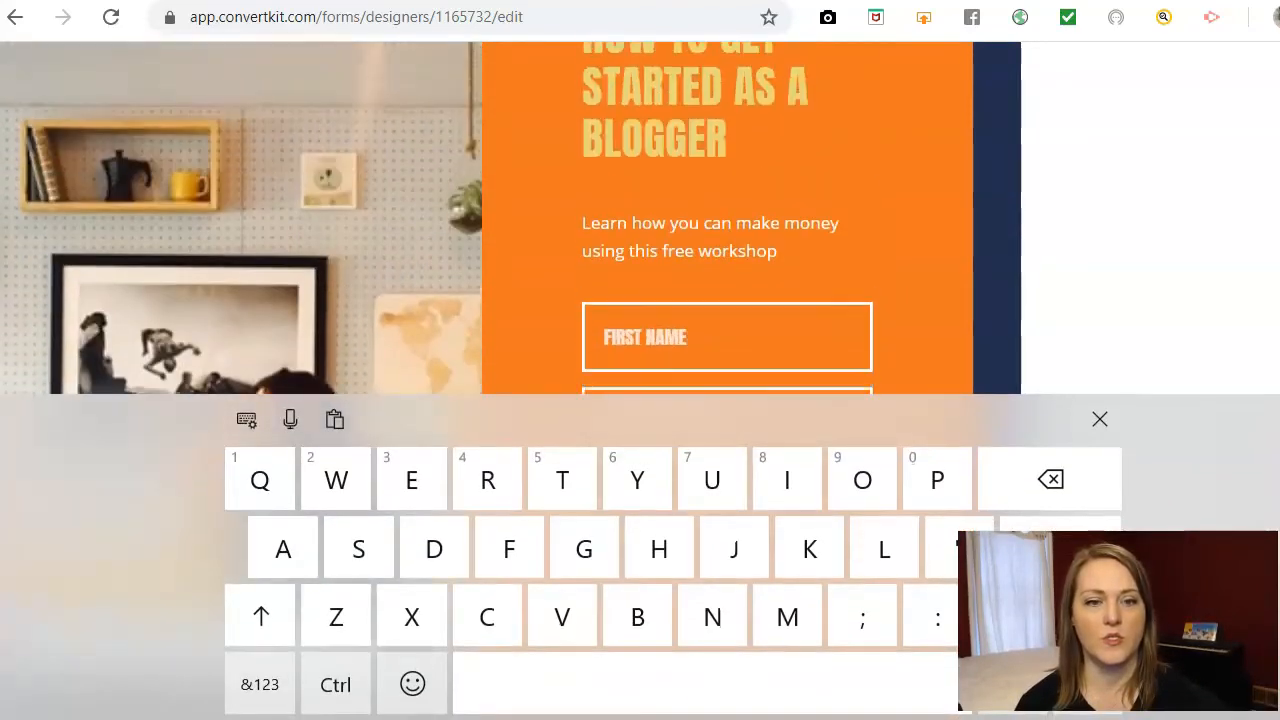
left_click(1238, 274)
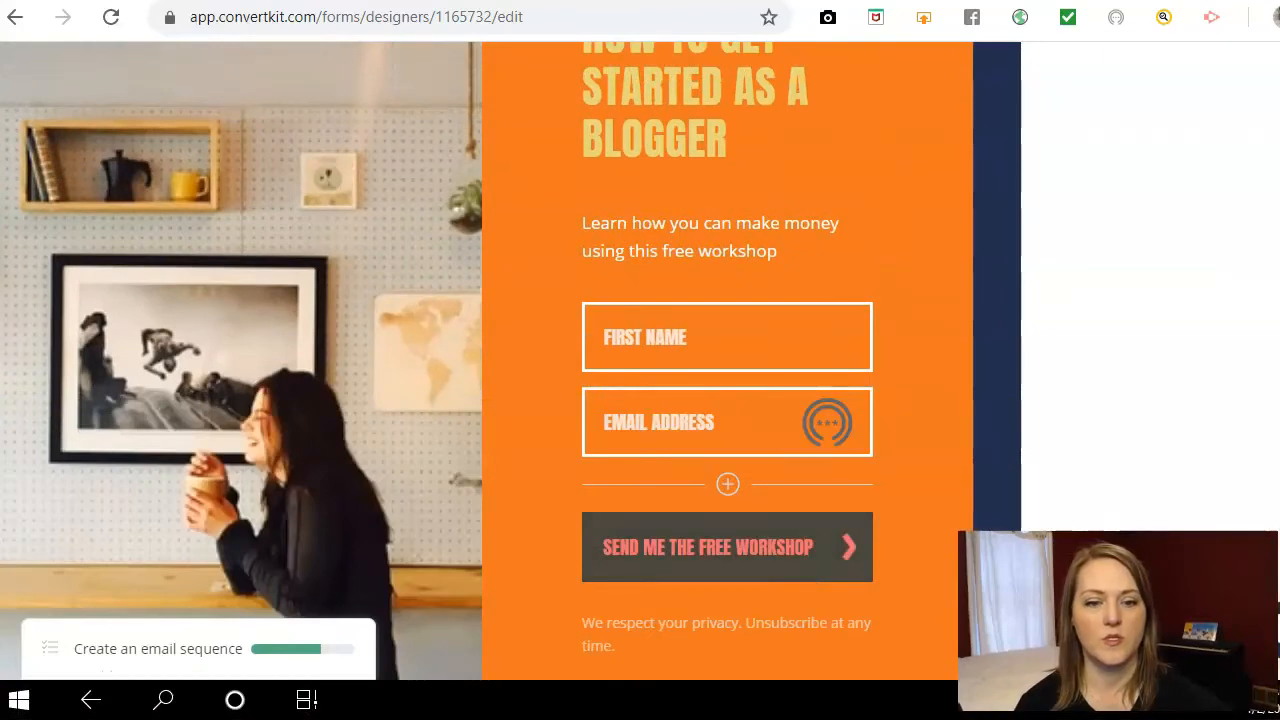
scroll(727, 360, "up", 1)
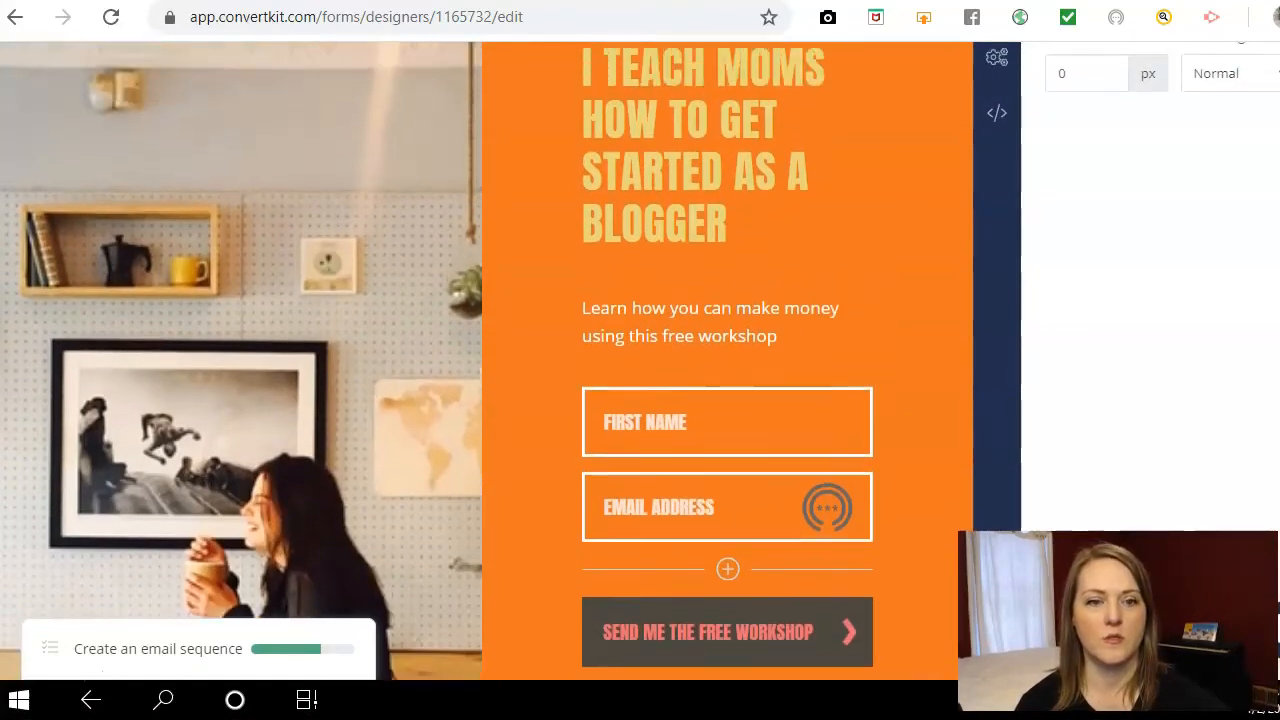
scroll(727, 360, "down", 1)
scroll(727, 360, "up", 3)
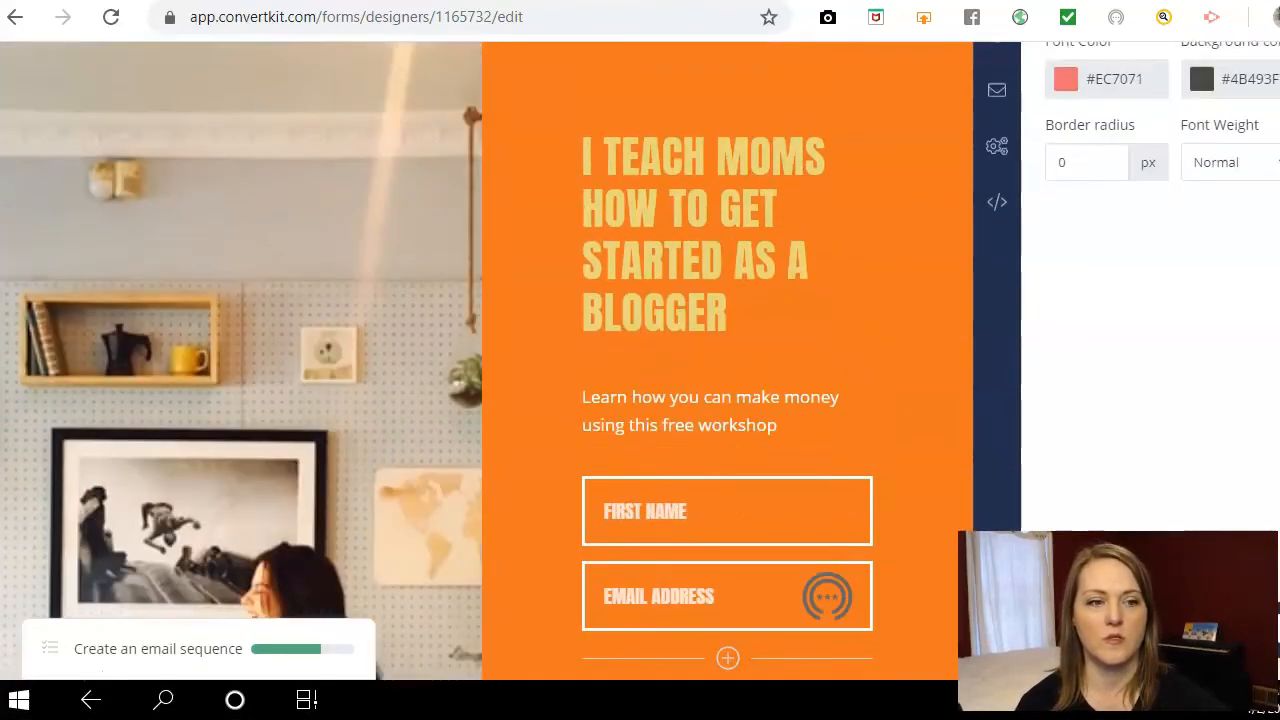
scroll(727, 360, "down", 2)
scroll(727, 360, "up", 1)
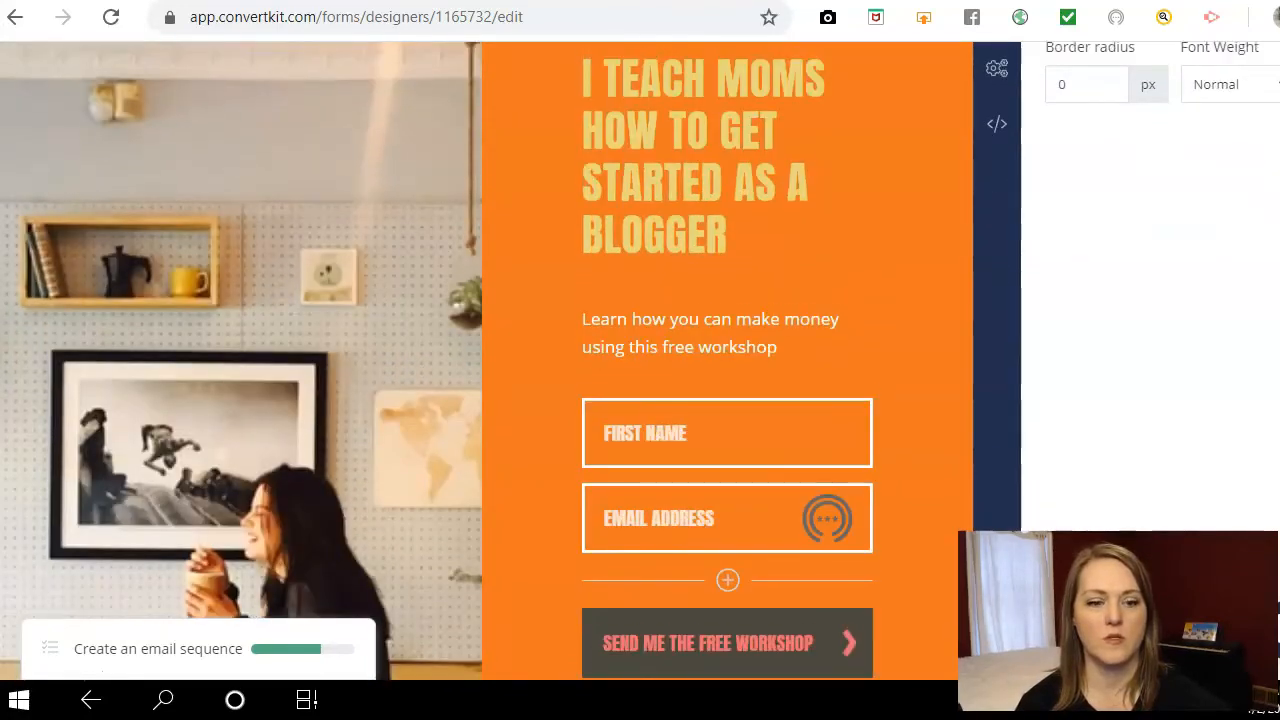
Set the background colour of the "Send me the free workshop" button to near-black #0B0B0A
left_click(830, 641)
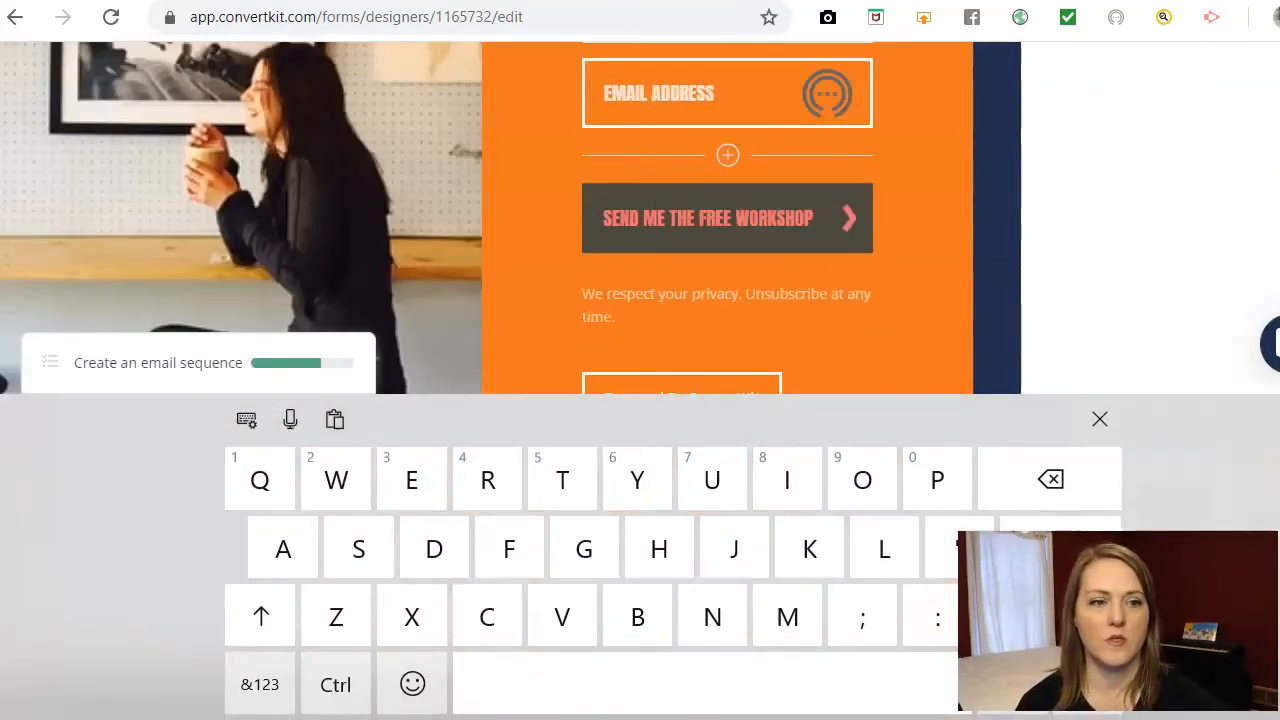
scroll(727, 218, "up", 4)
left_click(1100, 419)
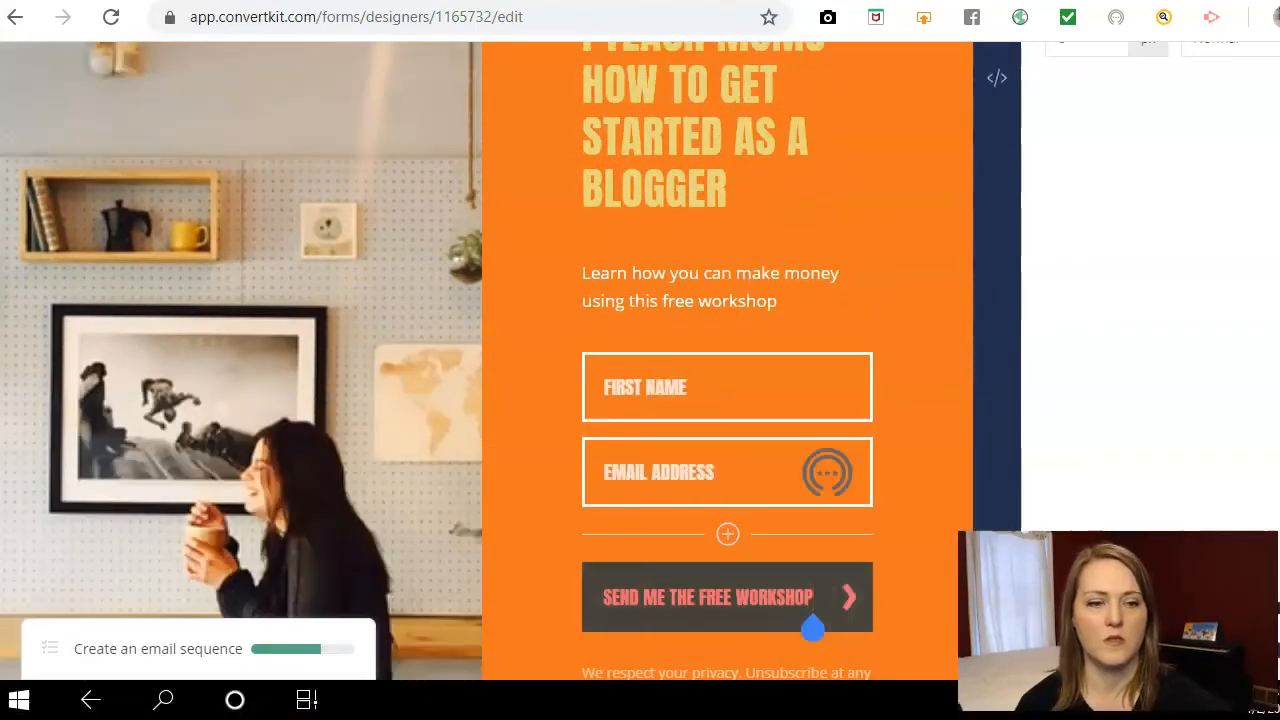
left_click(812, 600)
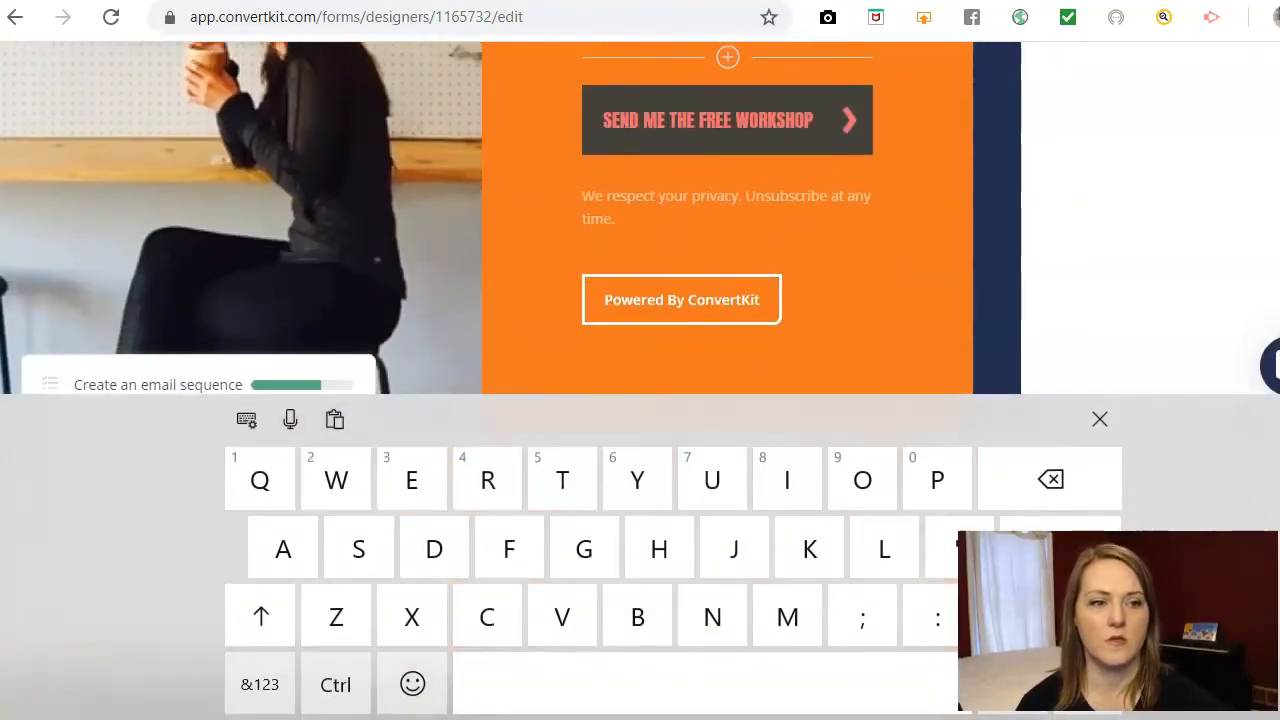
scroll(727, 218, "up", 6)
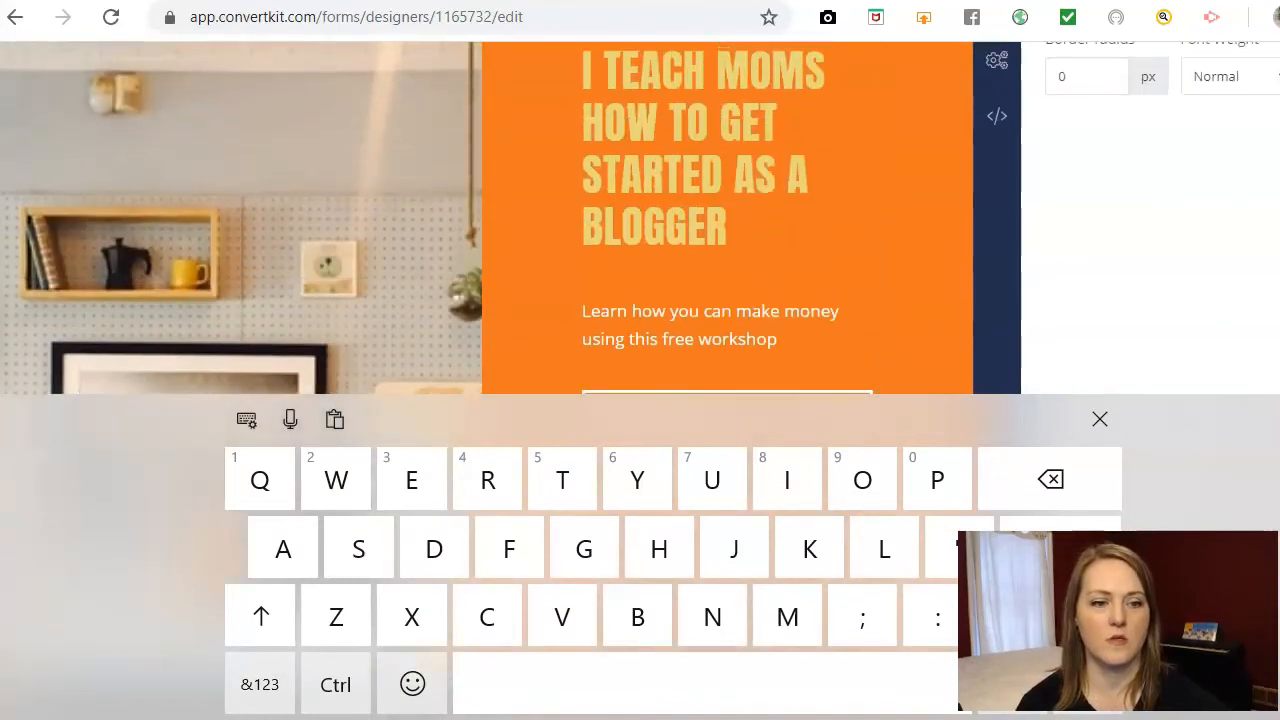
left_click(1100, 419)
scroll(727, 360, "up", 2)
scroll(727, 360, "up", 1)
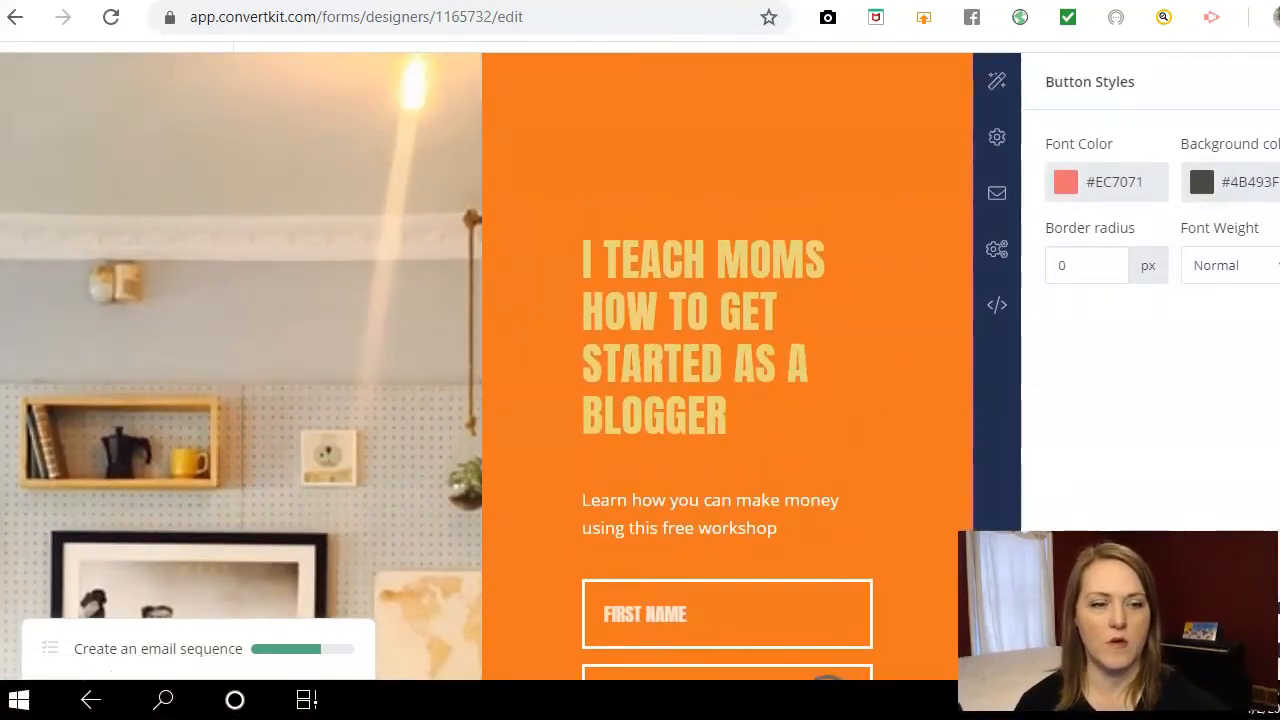
left_click(1202, 182)
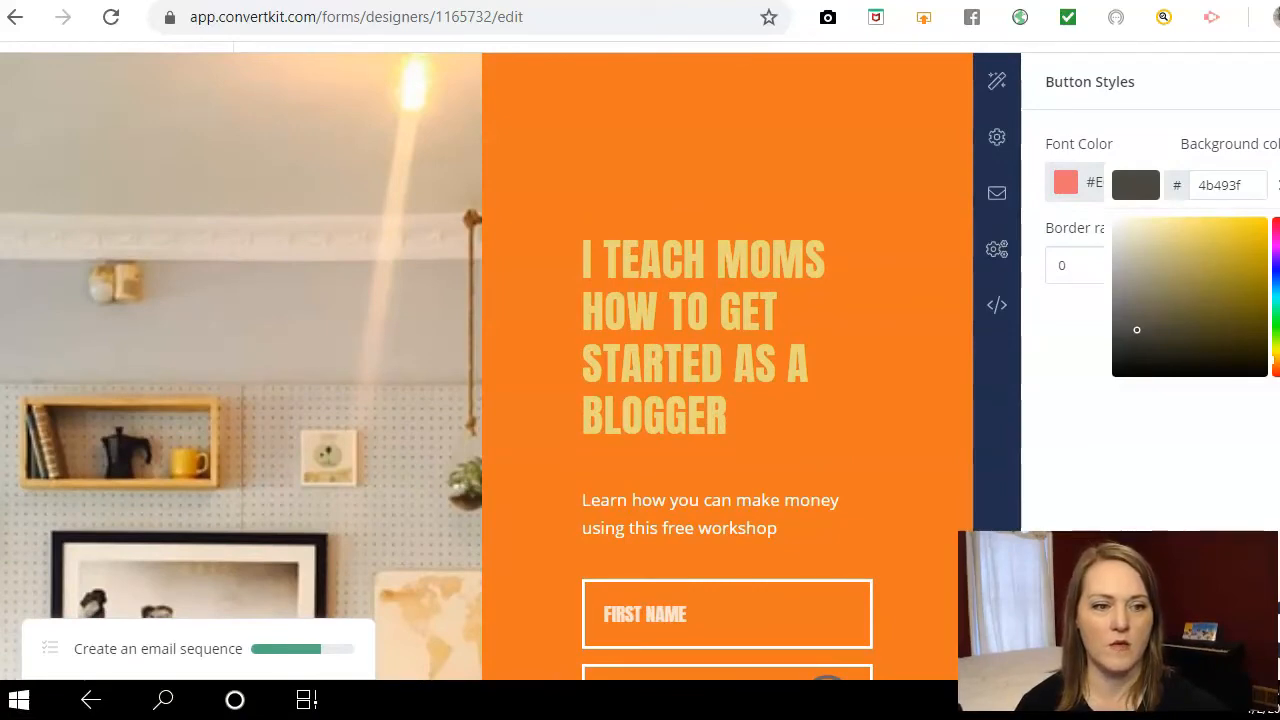
left_click(1124, 370)
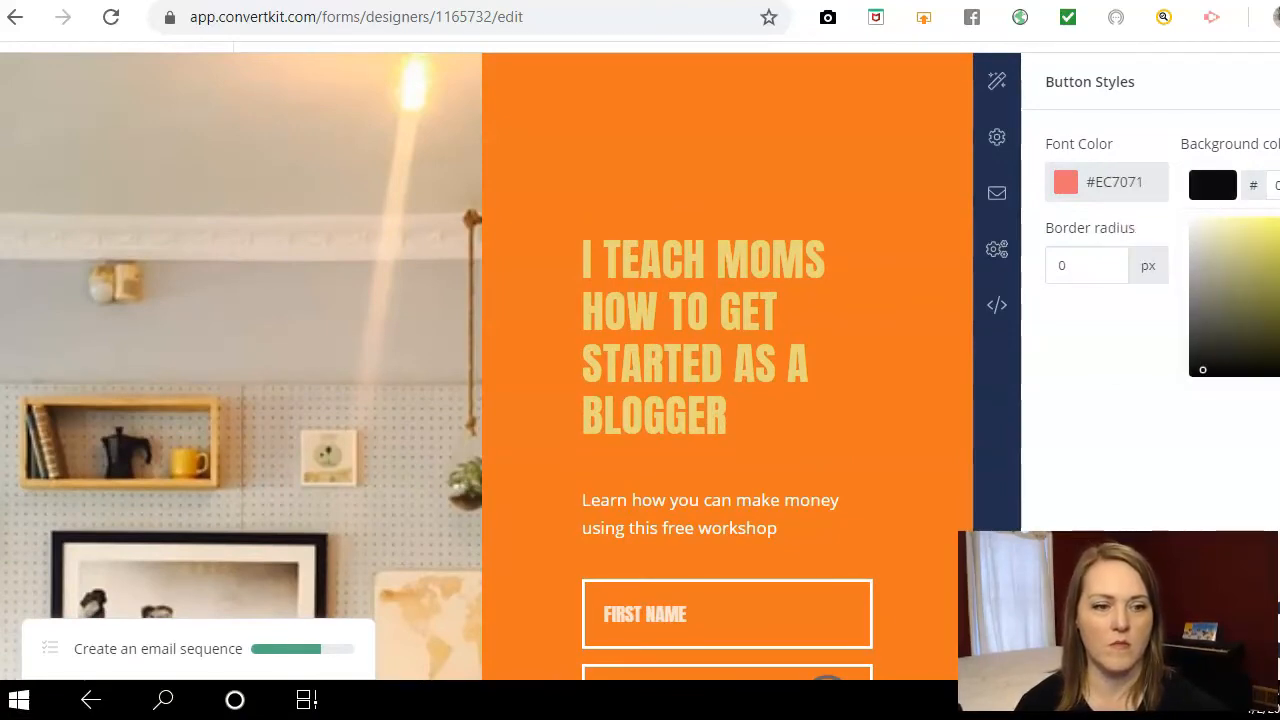
left_click(1110, 420)
Review how the black submit button looks against the orange form, the headline and the photo
scroll(727, 360, "down", 4)
scroll(727, 360, "up", 1)
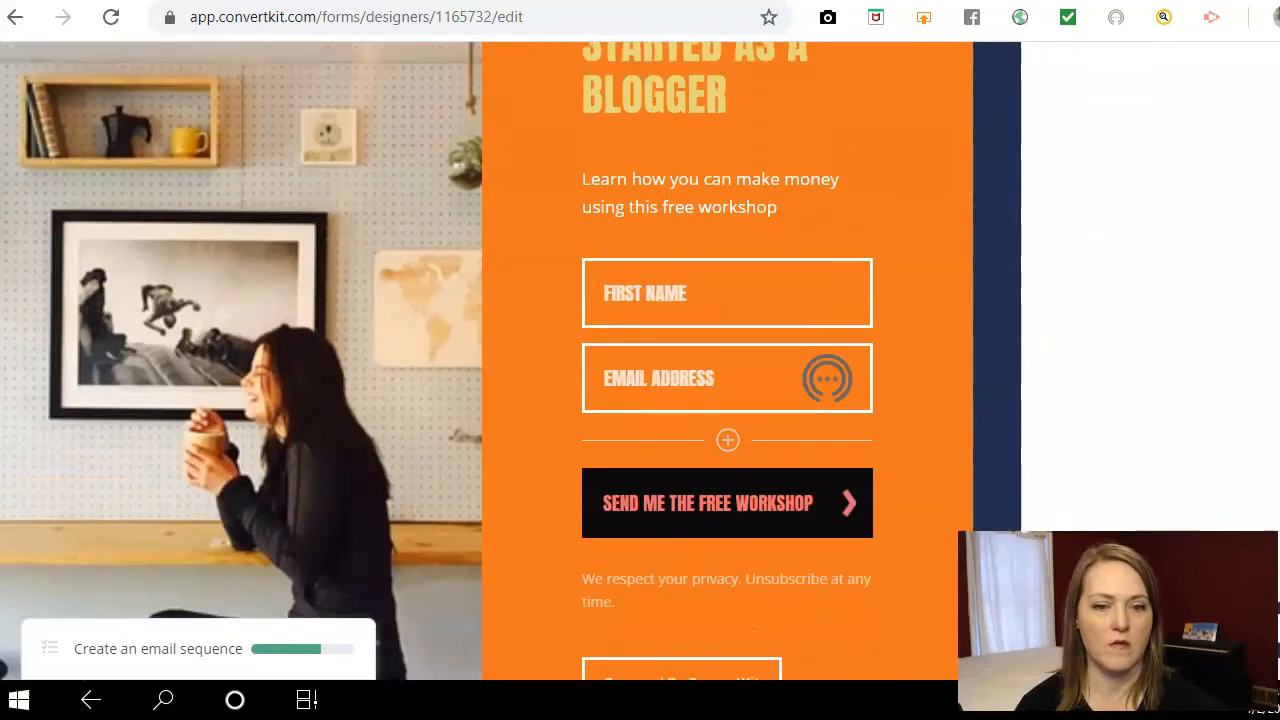
scroll(727, 360, "up", 2)
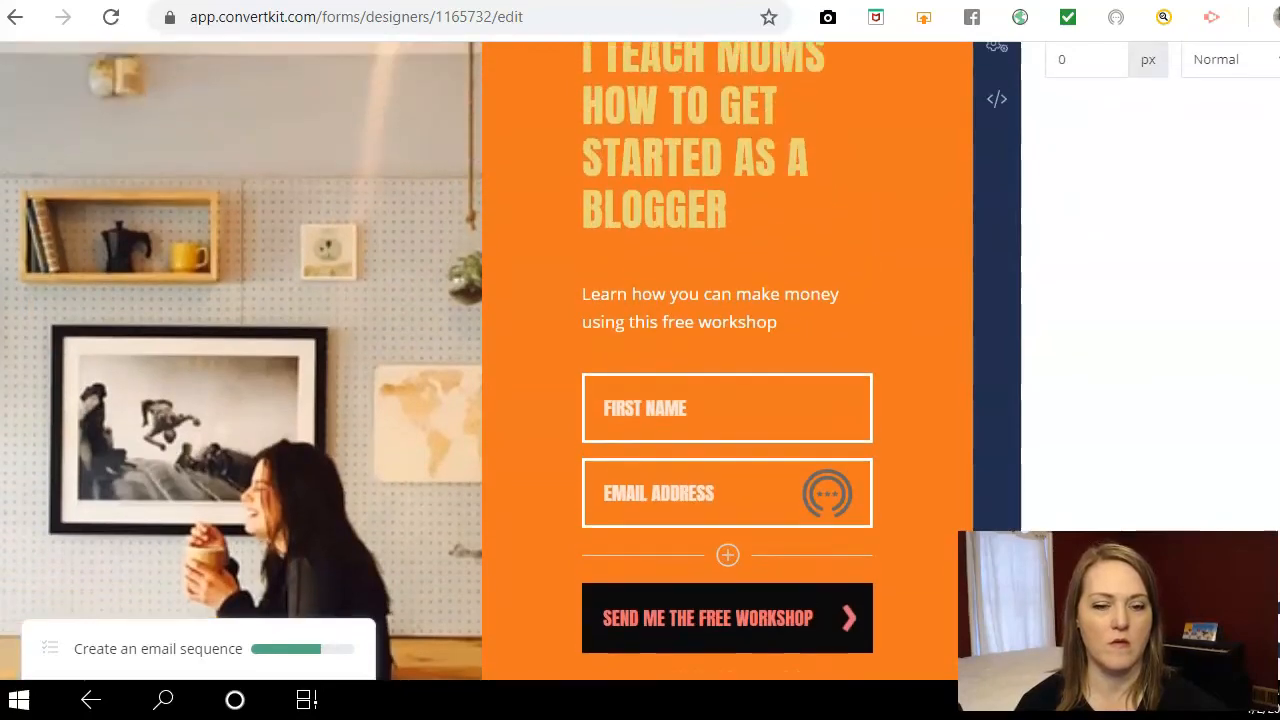
scroll(727, 360, "down", 2)
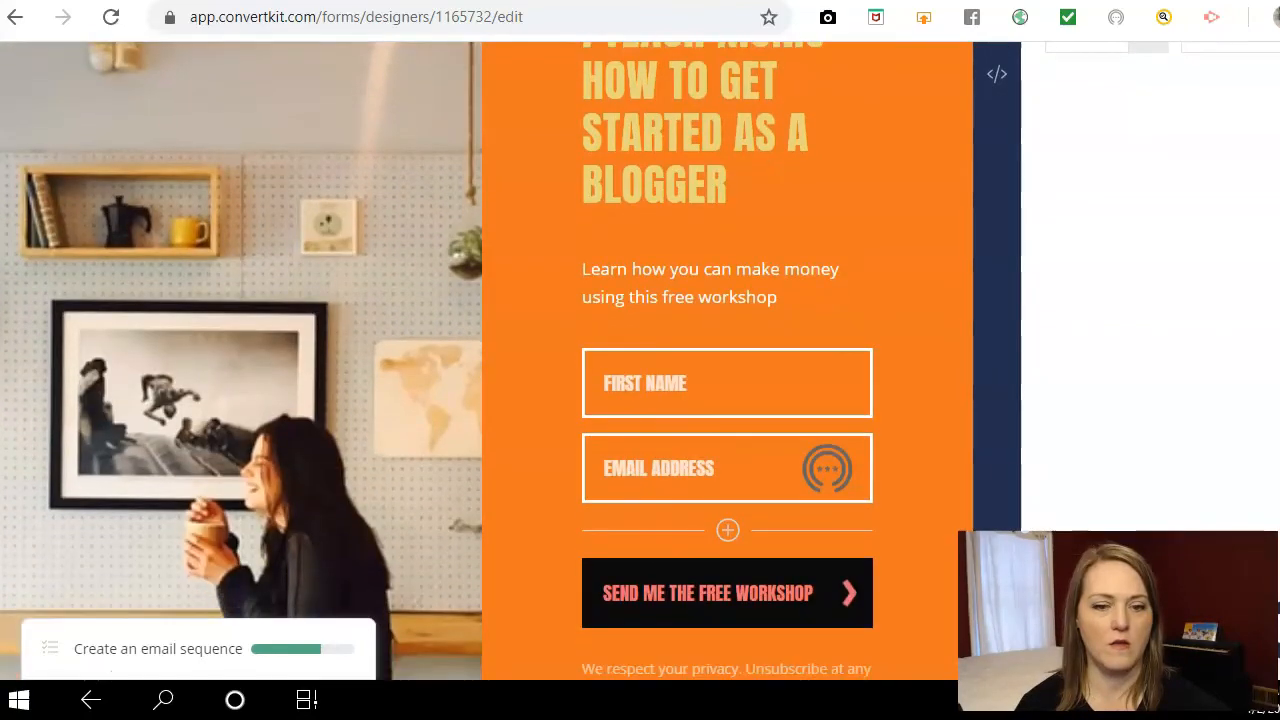
scroll(727, 360, "down", 1)
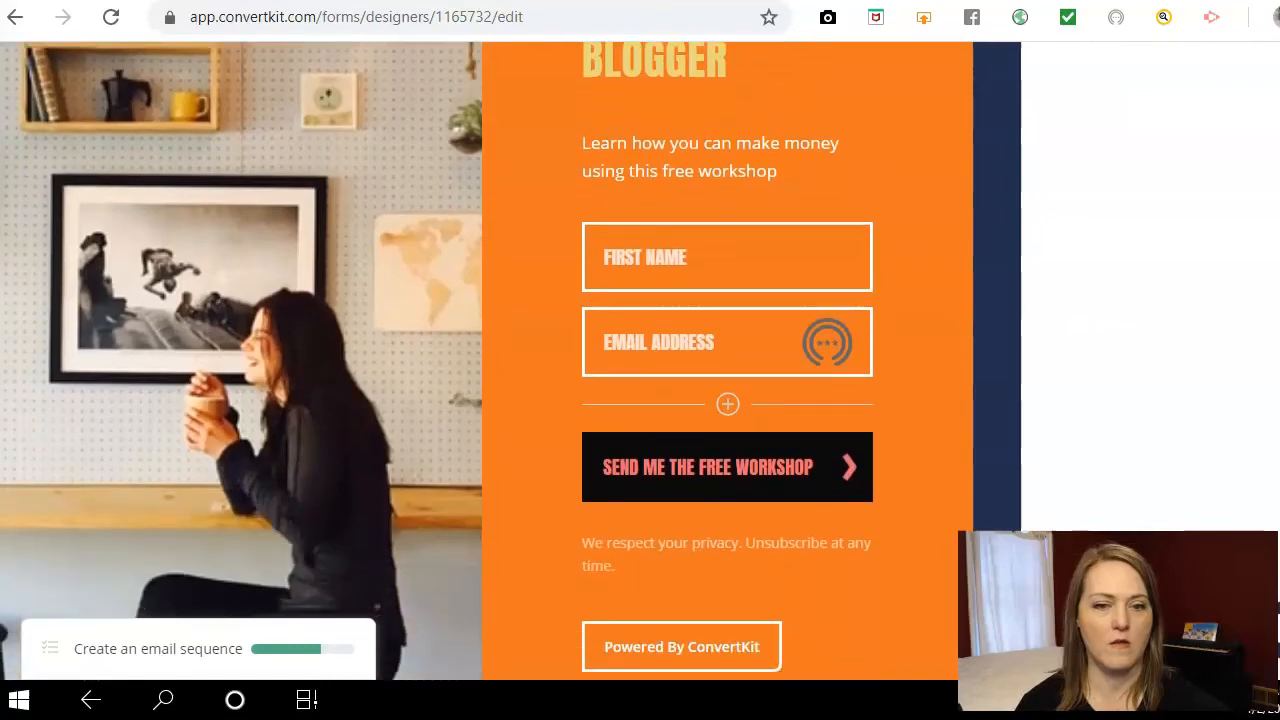
scroll(727, 360, "up", 2)
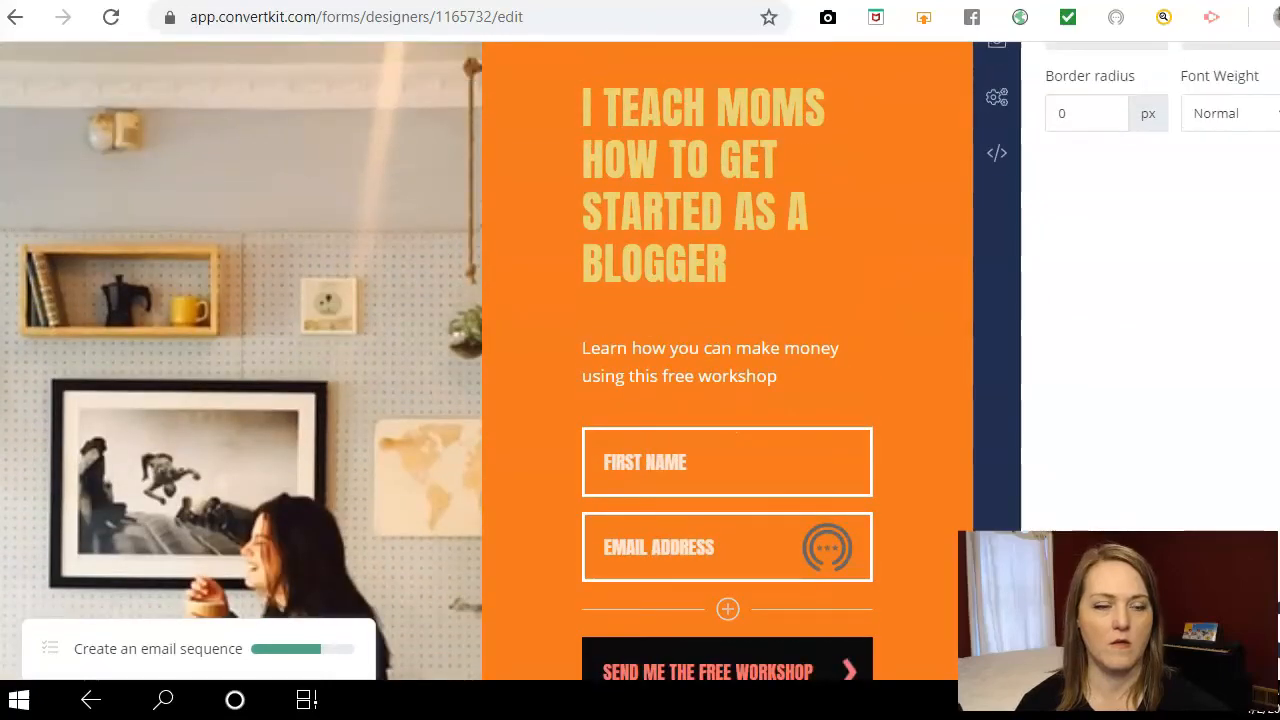
scroll(727, 360, "up", 2)
scroll(727, 360, "down", 2)
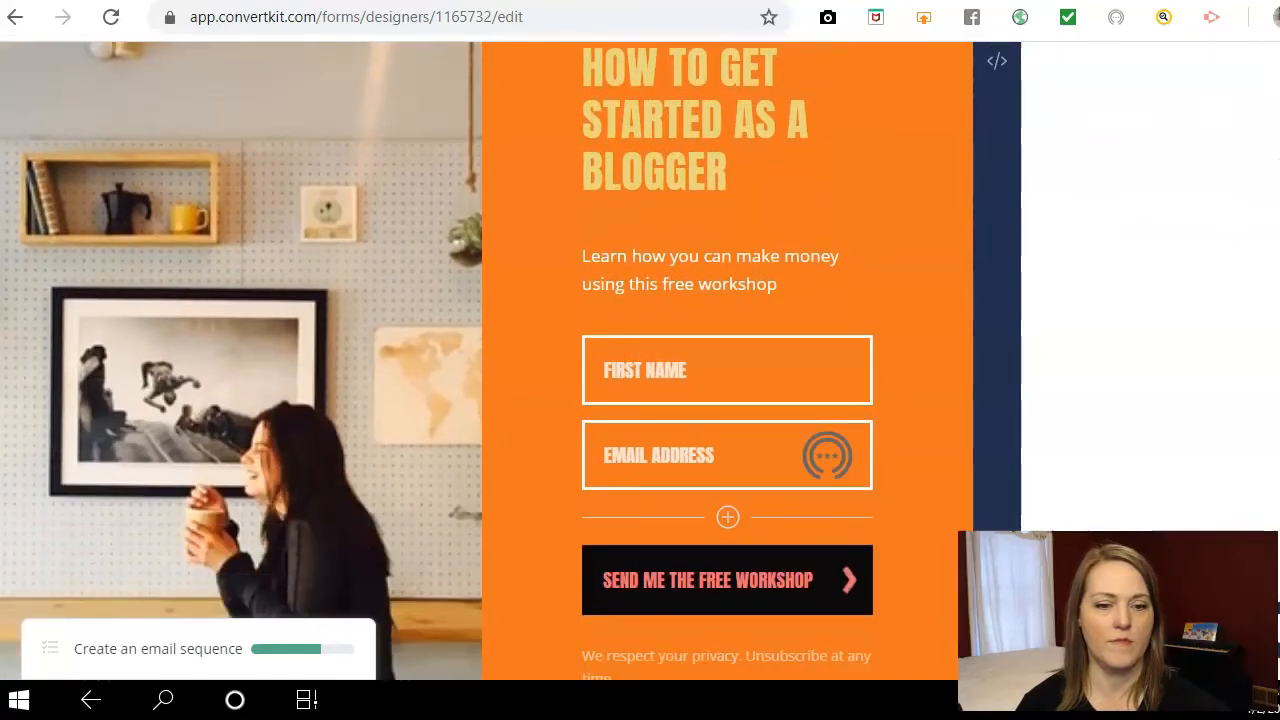
scroll(727, 360, "up", 2)
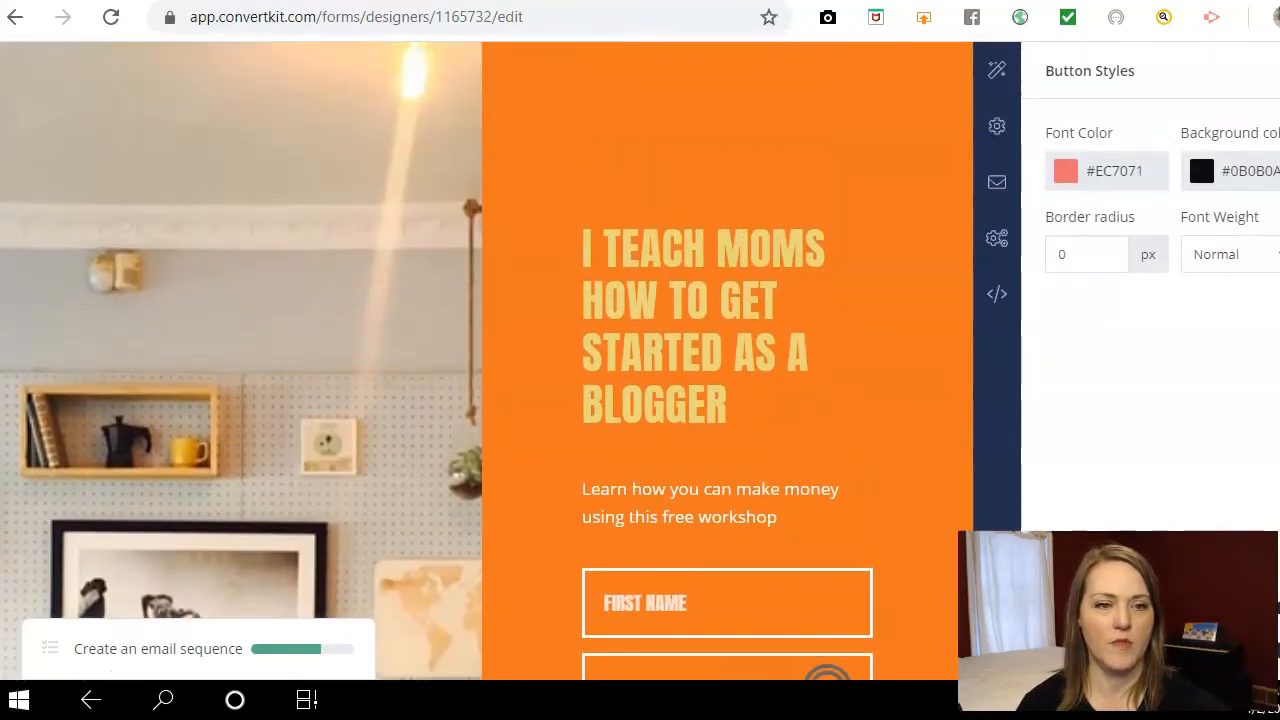
Try turquoise #70ECD9 as the submit button's font colour and check it against the form
left_click(1100, 171)
left_click(1225, 294)
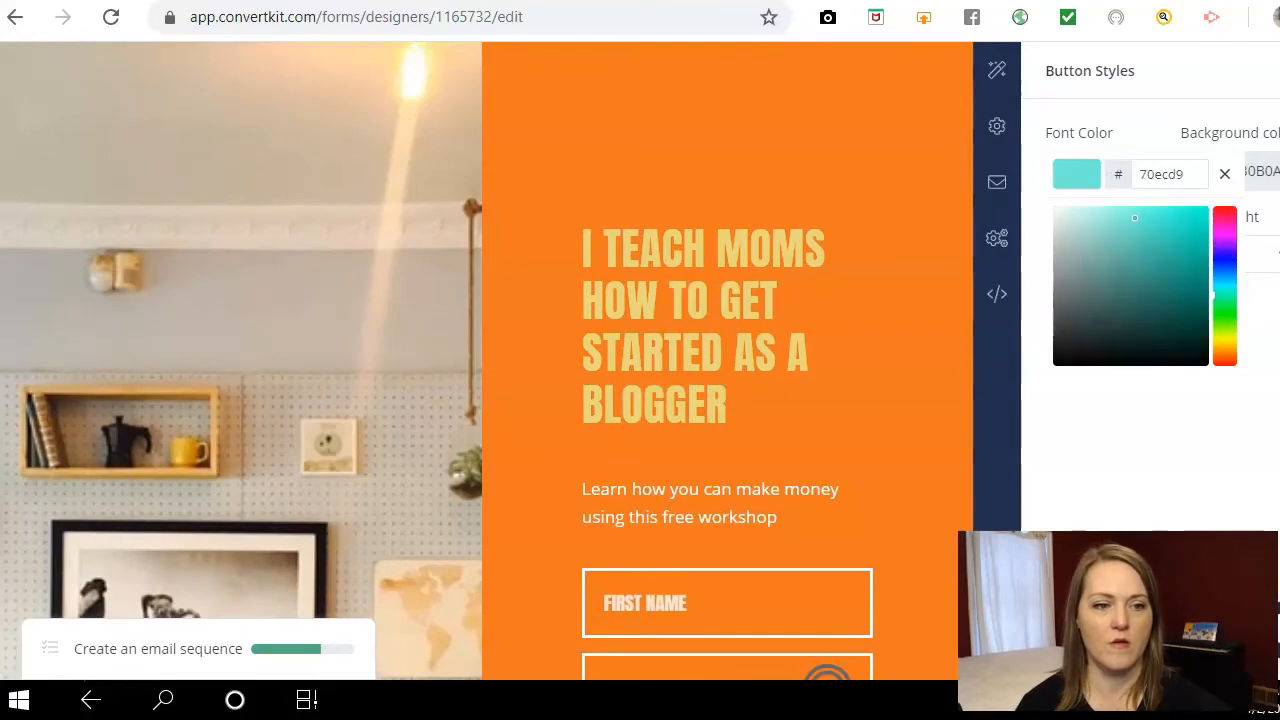
scroll(727, 360, "up", 1)
scroll(727, 360, "down", 3)
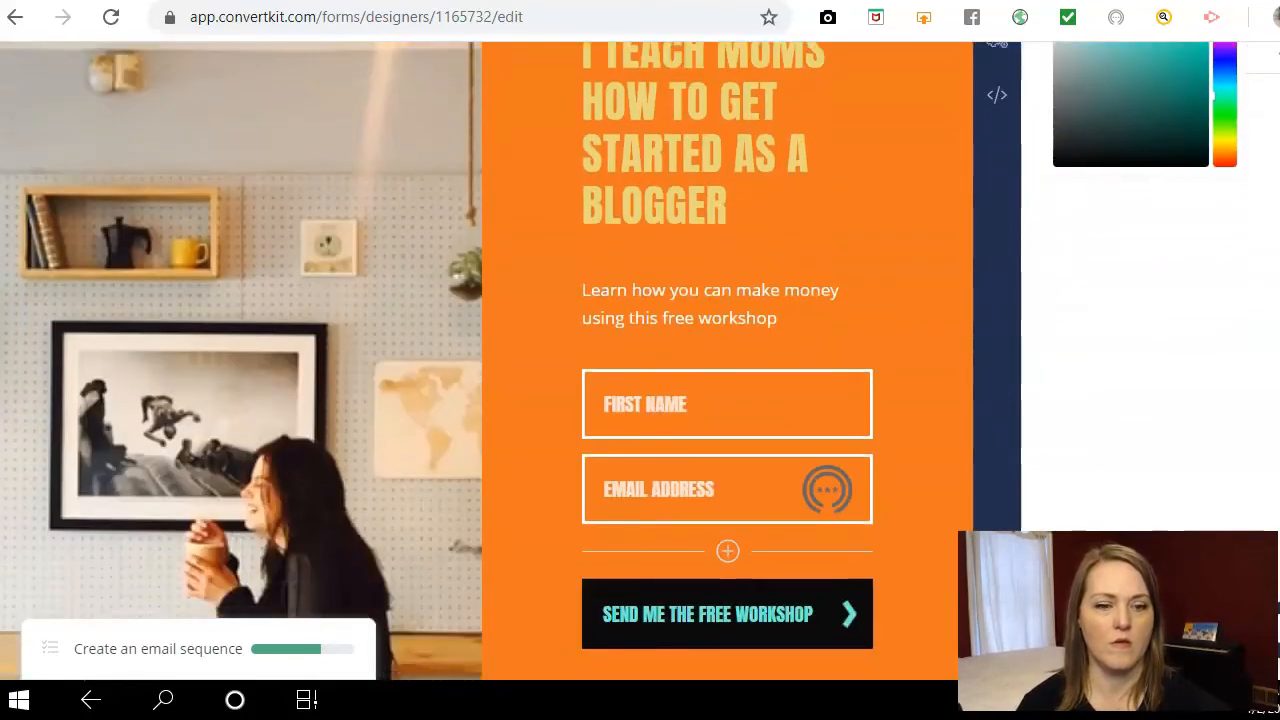
scroll(727, 360, "up", 2)
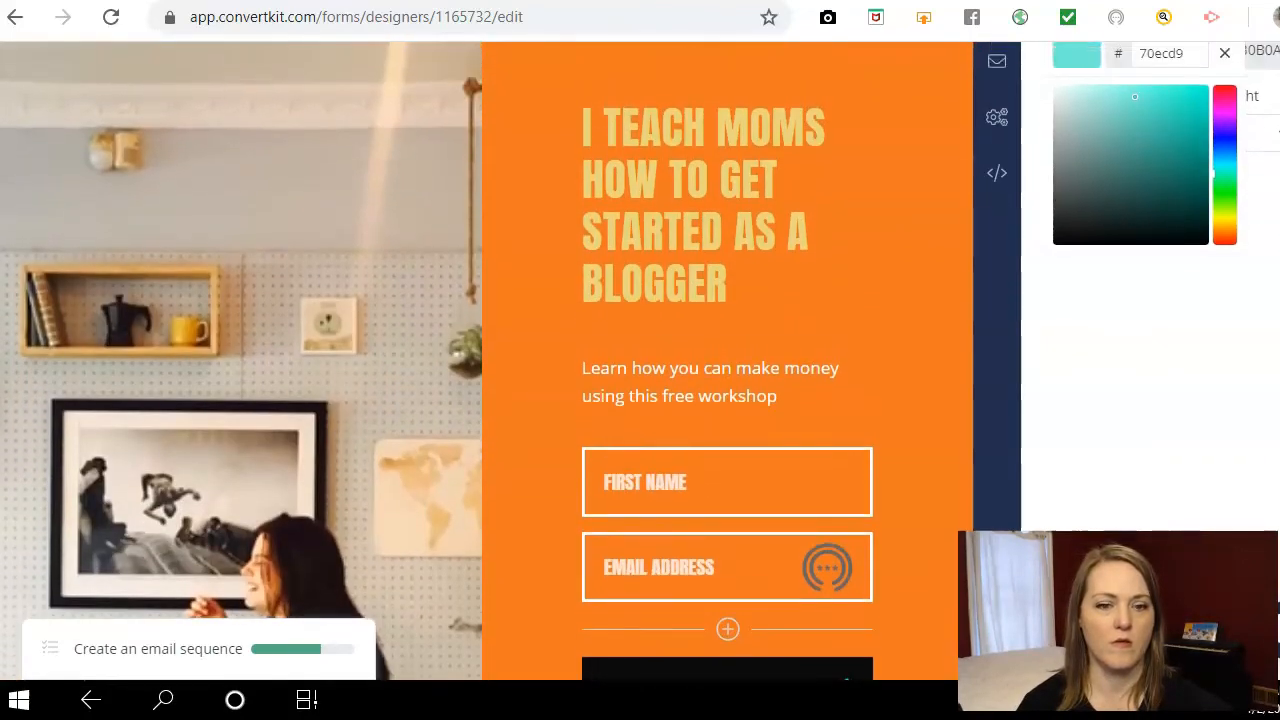
scroll(727, 360, "down", 2)
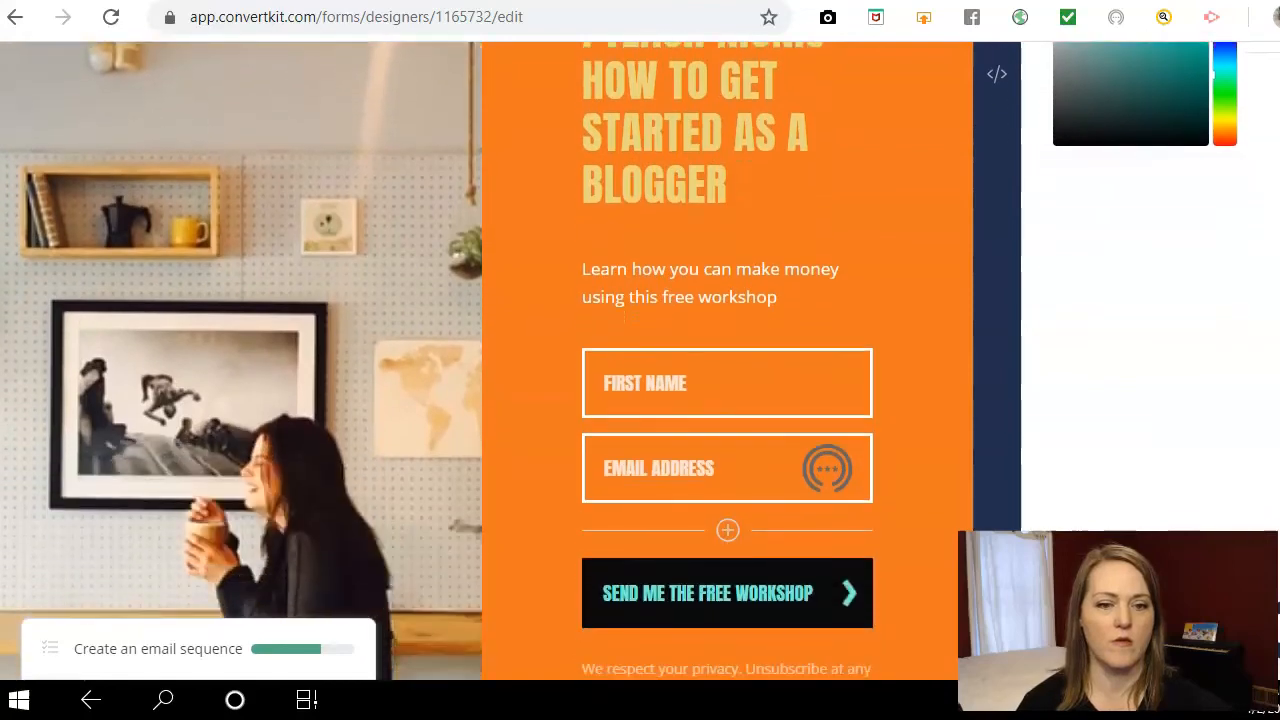
scroll(727, 360, "up", 1)
scroll(727, 360, "down", 2)
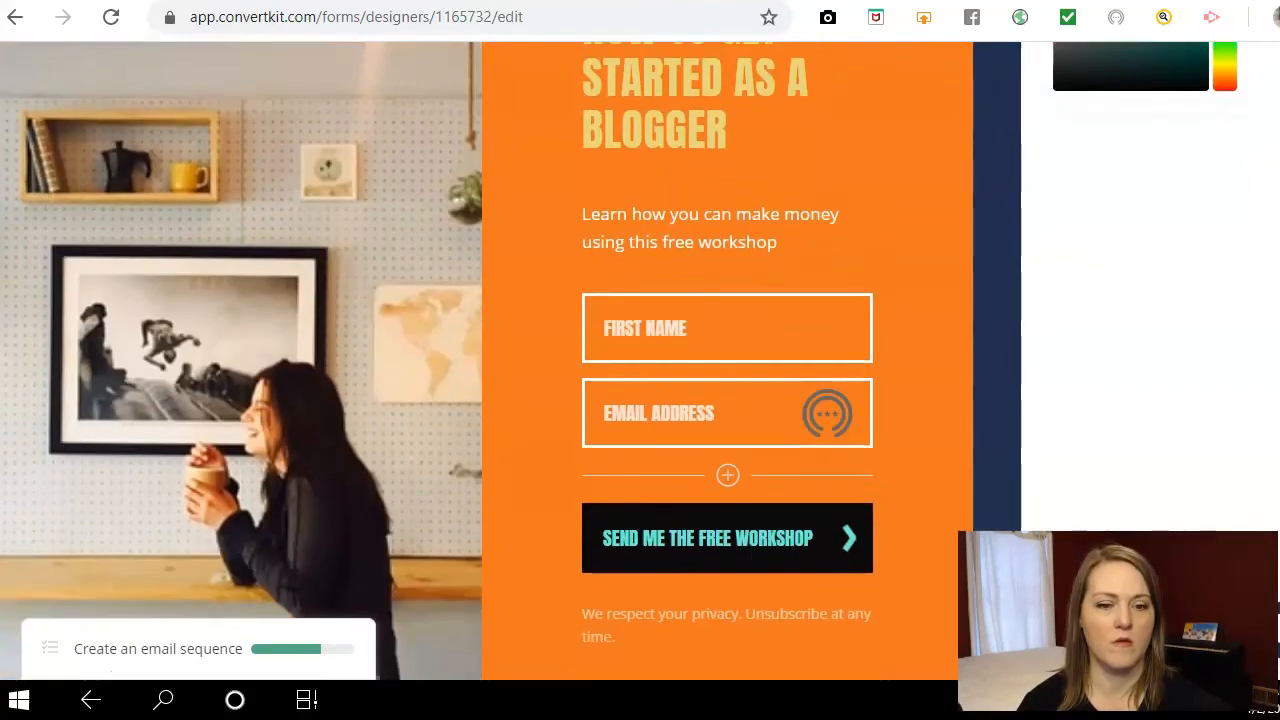
Try the blue shades #70DEEC, #20A8B9 and #15C7DE as the submit button's font colour
scroll(727, 360, "up", 3)
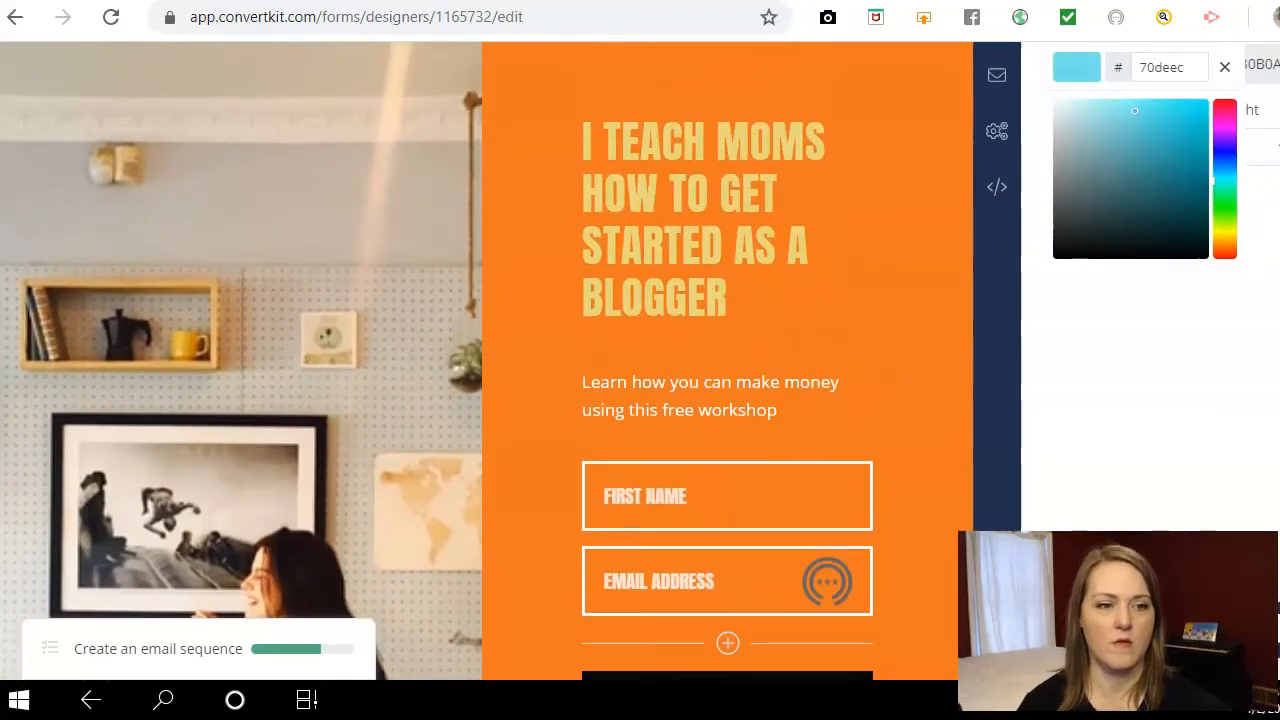
scroll(727, 360, "down", 3)
scroll(727, 360, "up", 3)
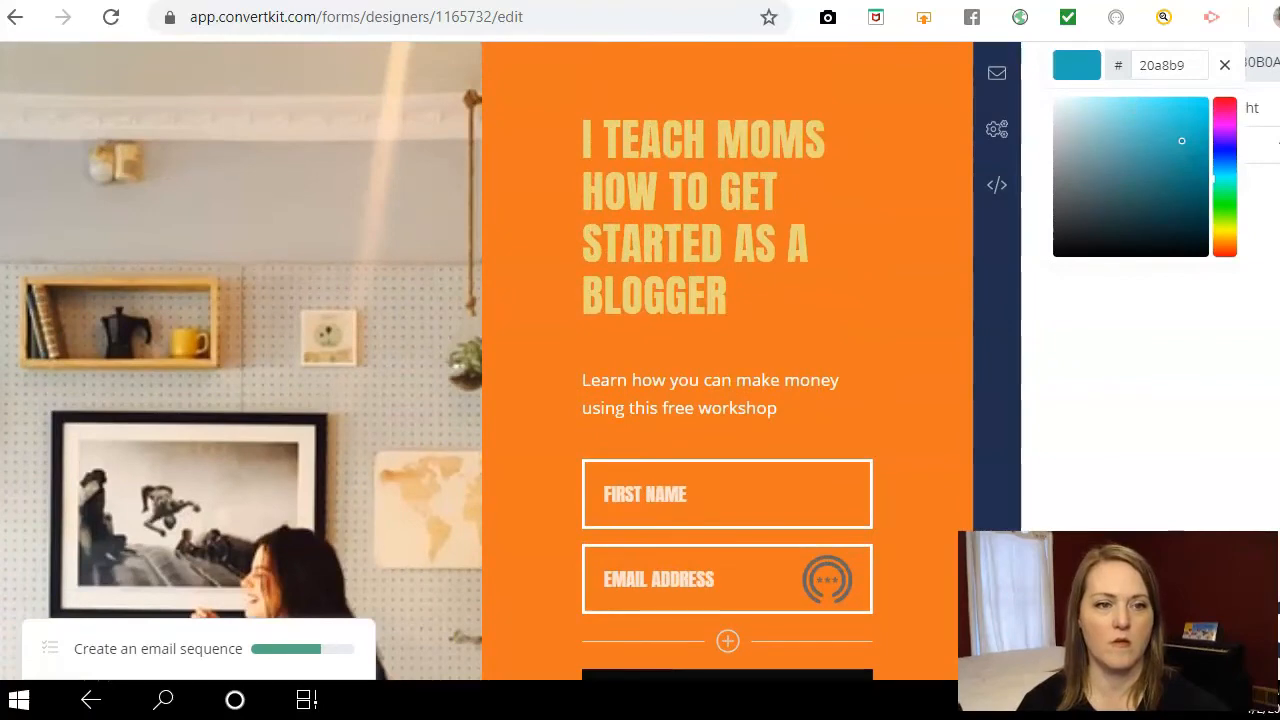
left_click(1194, 117)
scroll(727, 360, "down", 4)
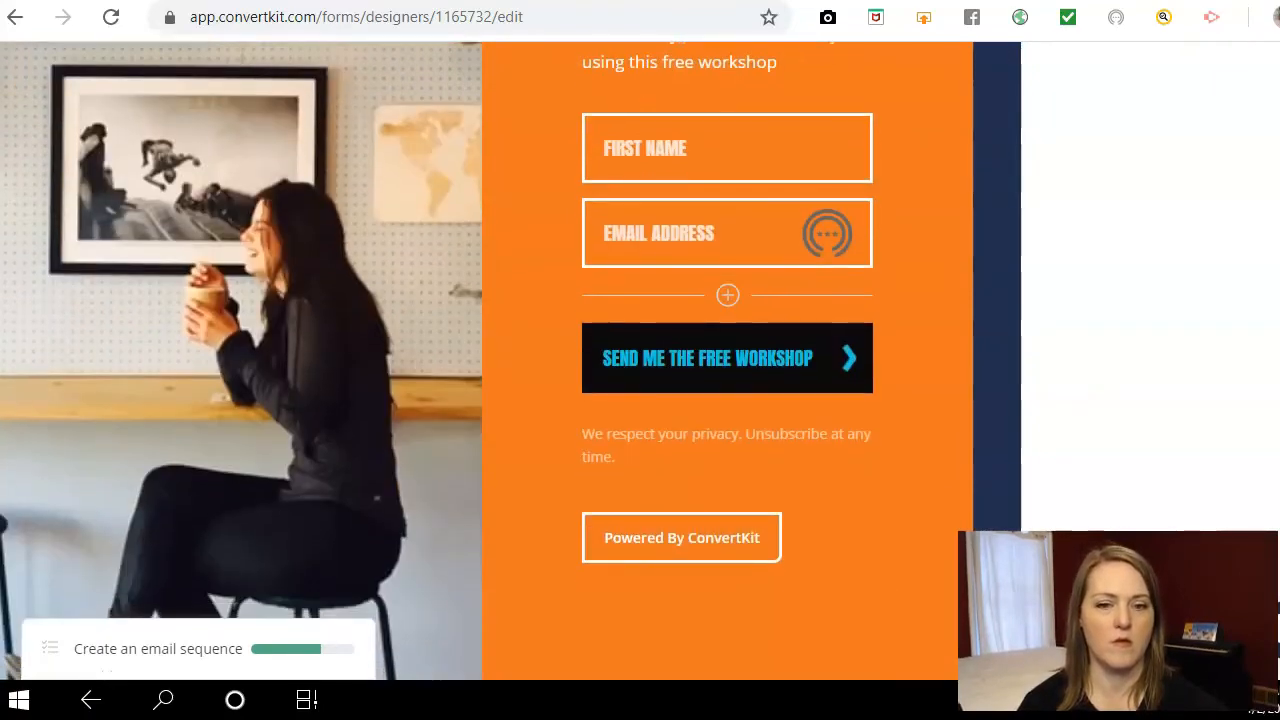
scroll(727, 360, "up", 4)
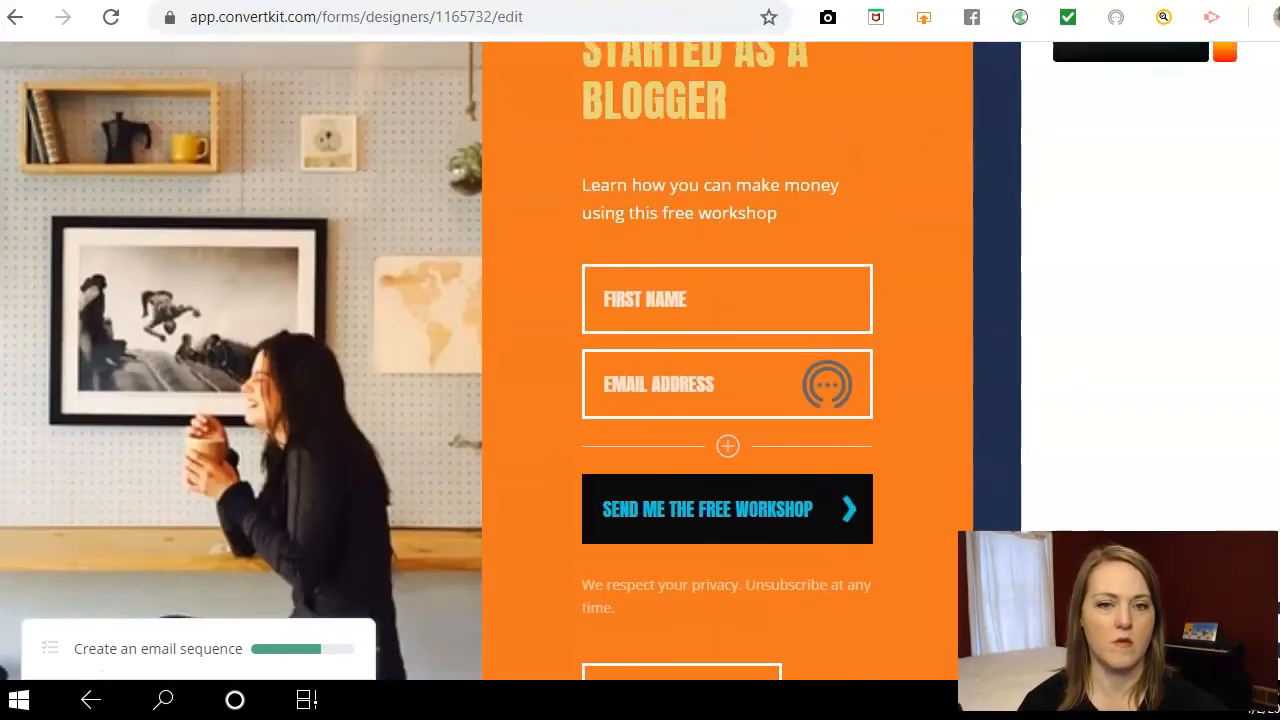
scroll(727, 360, "up", 1)
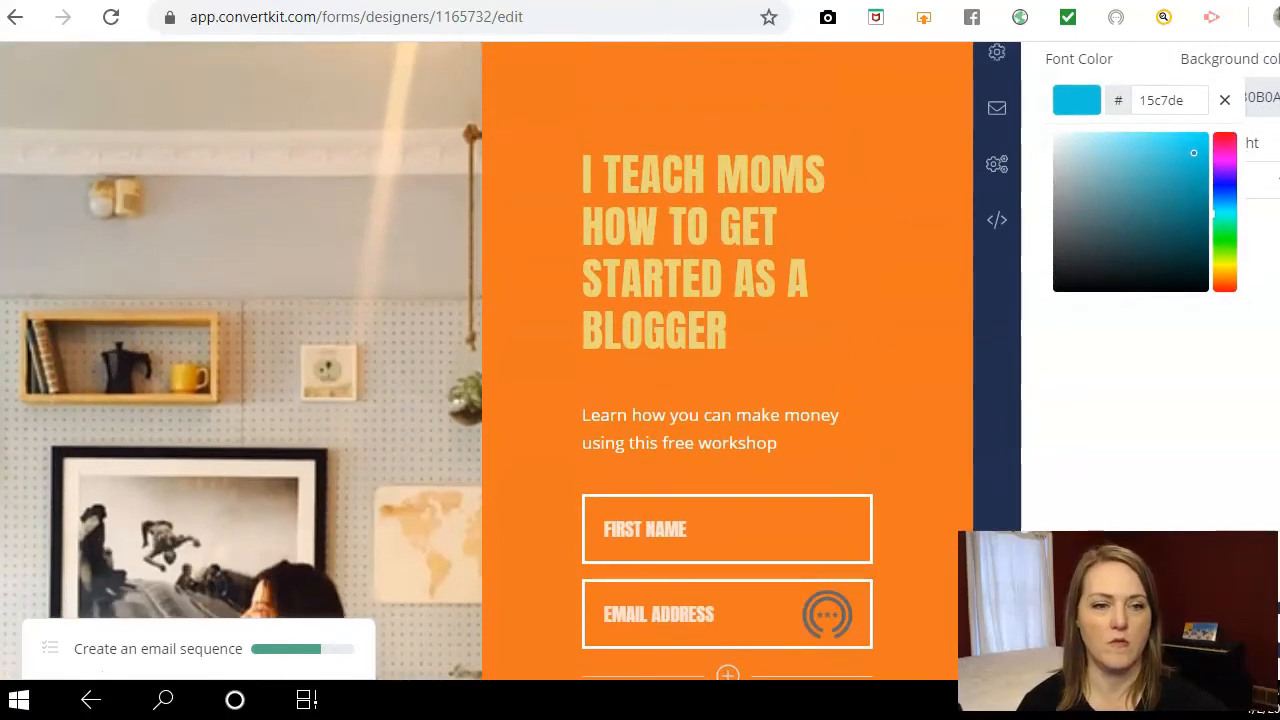
Set the submit button's font colour to pale blue #BCE1E6
left_click(1082, 148)
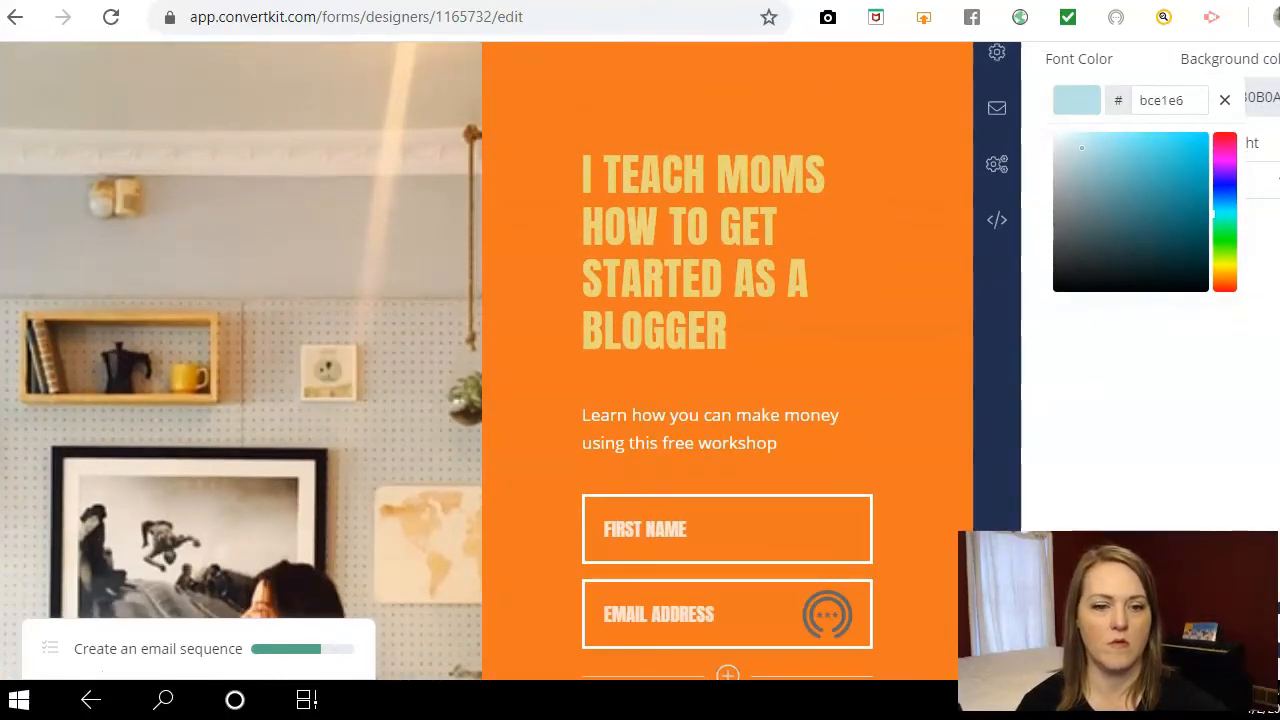
scroll(727, 360, "down", 3)
scroll(727, 360, "up", 1)
key("super+a")
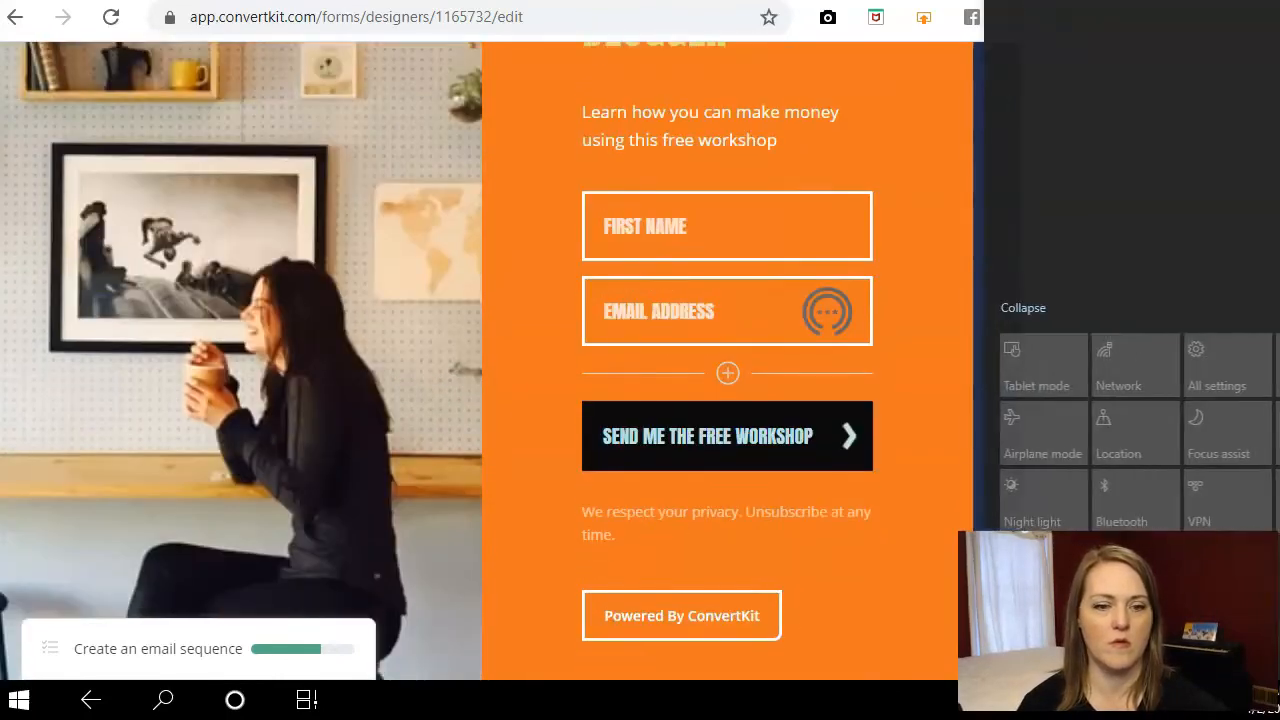
scroll(727, 360, "up", 3)
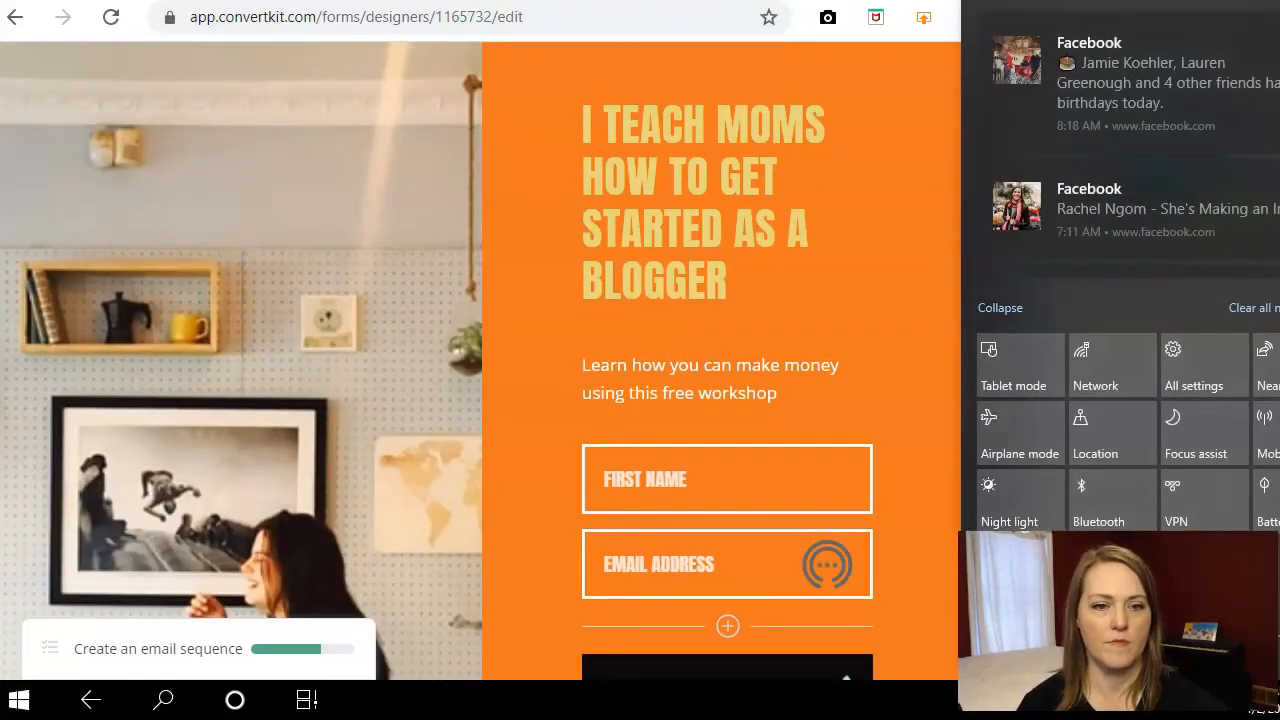
key("Escape")
Check the recoloured submit button within the whole form and save the landing page
scroll(727, 360, "down", 3)
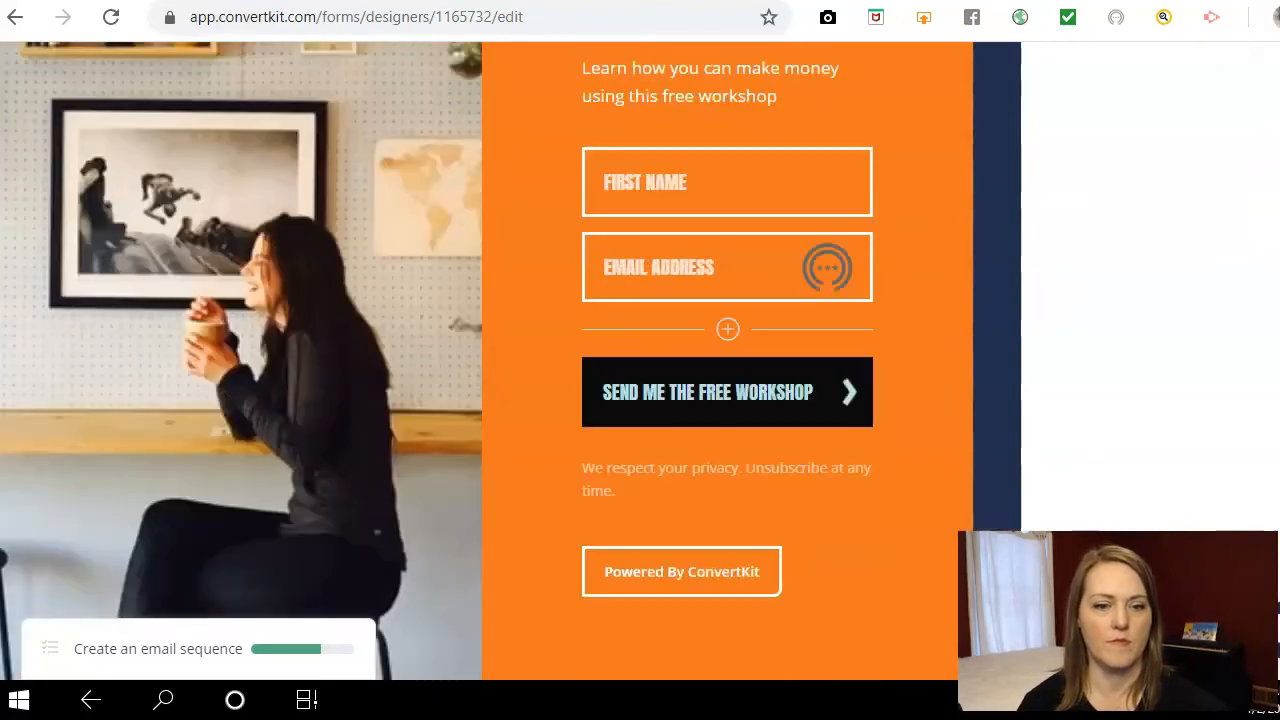
scroll(727, 360, "up", 2)
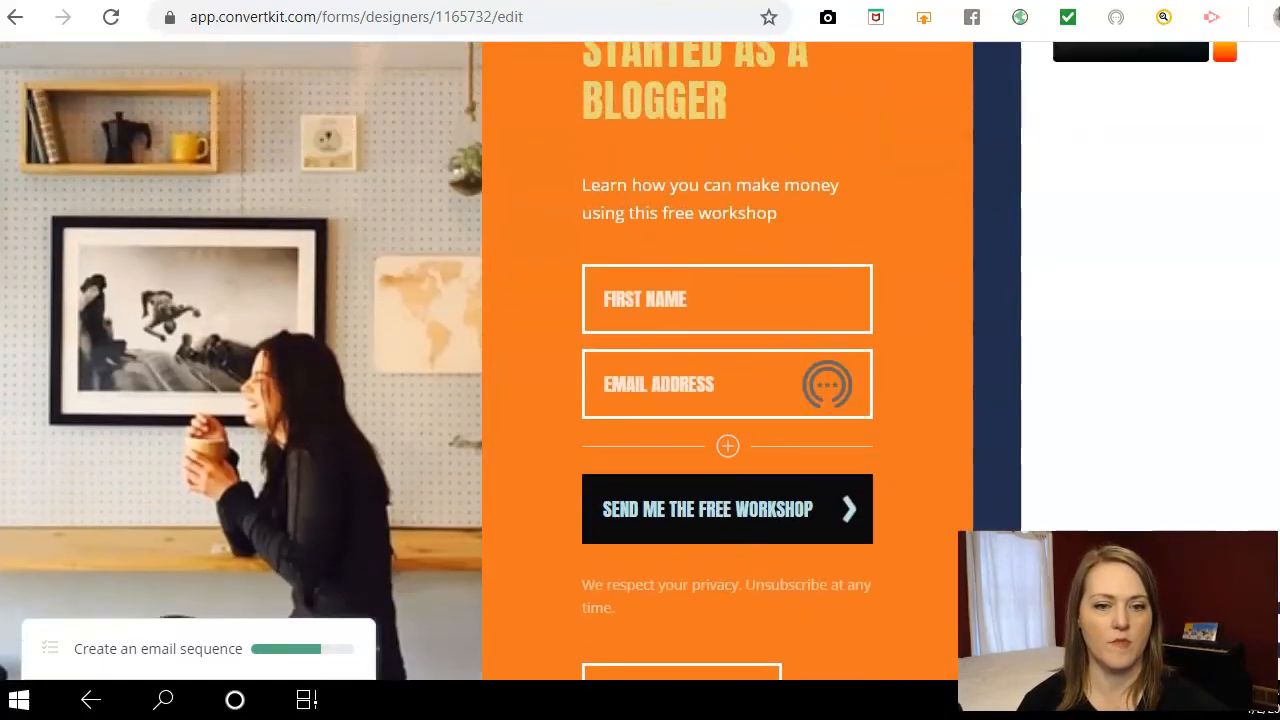
scroll(727, 360, "up", 1)
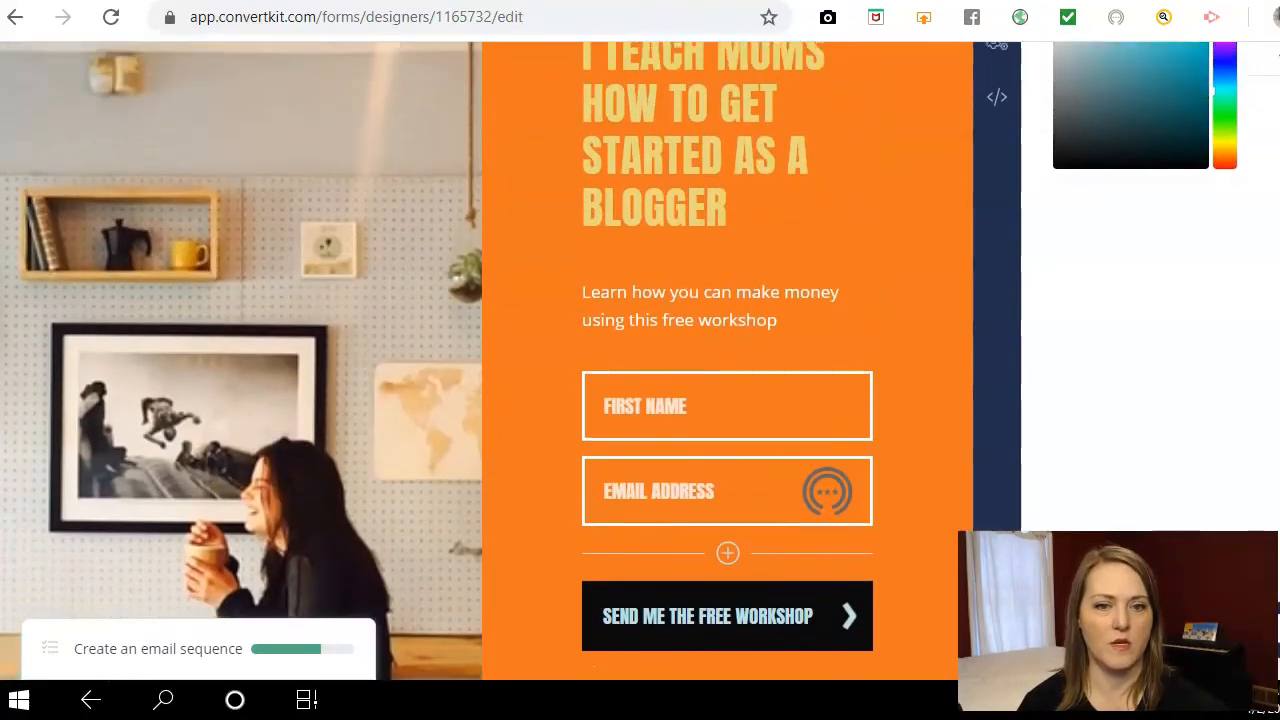
scroll(640, 360, "up", 1)
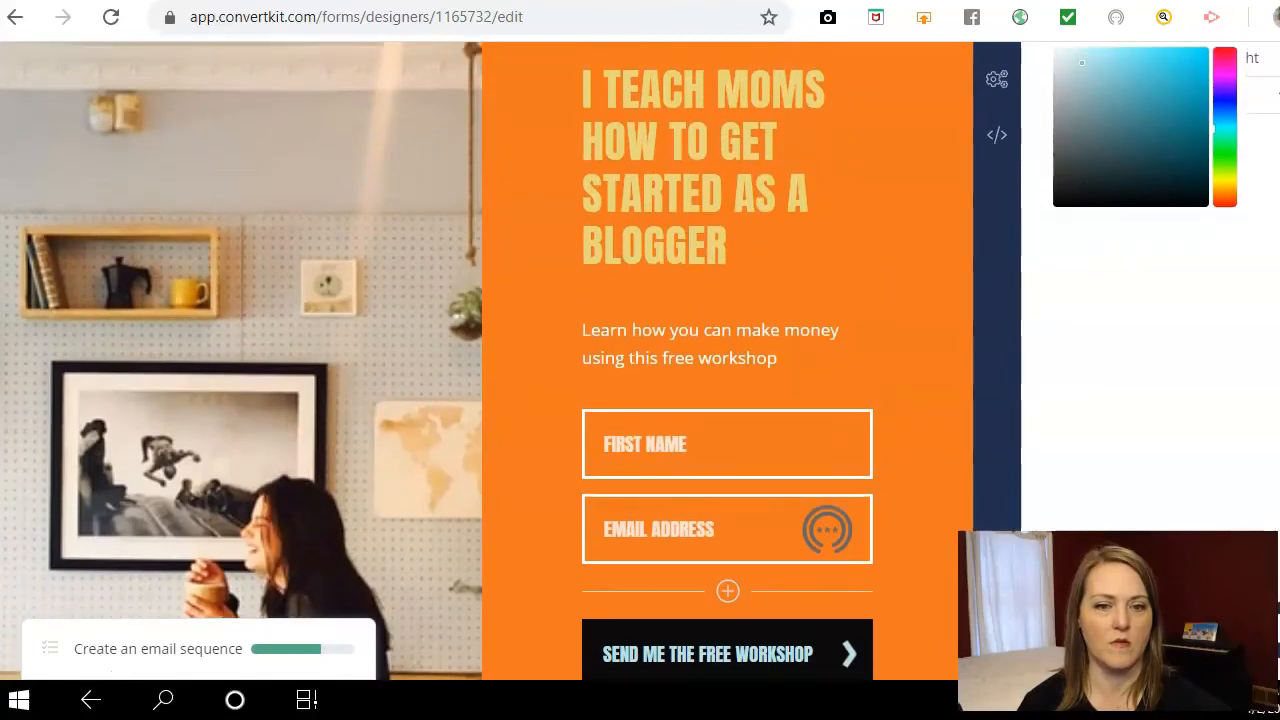
scroll(727, 360, "down", 1)
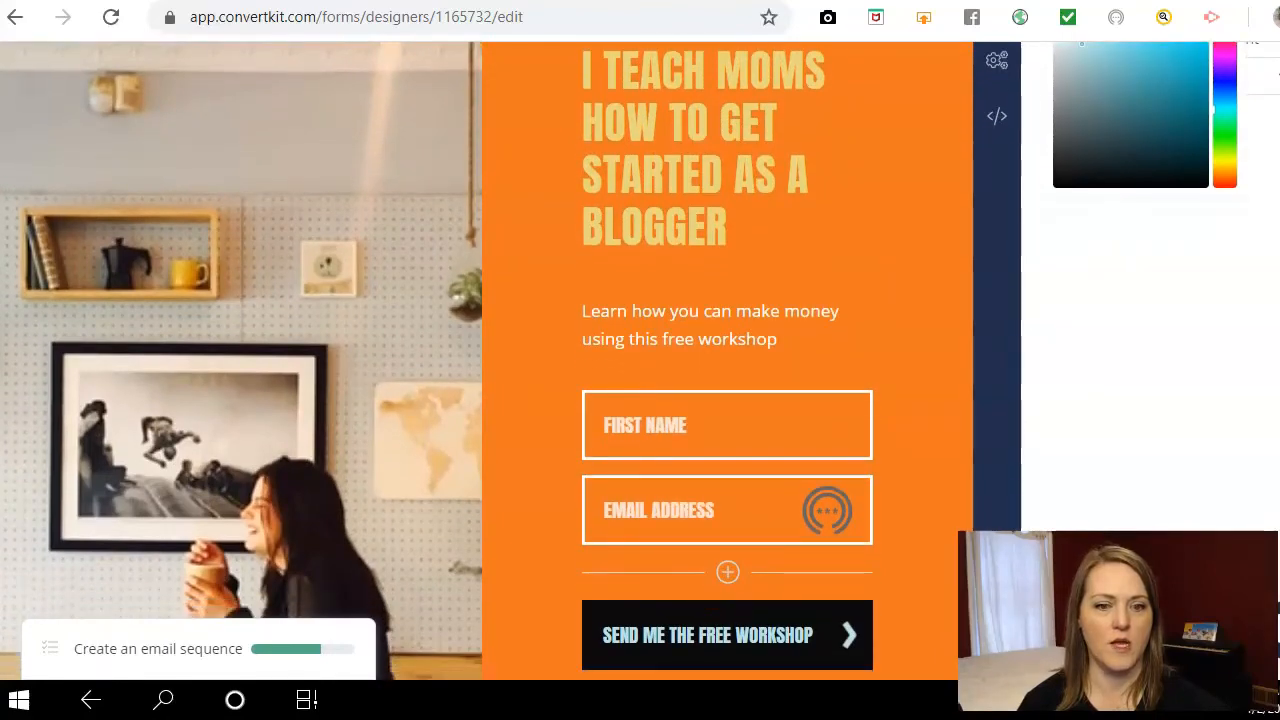
scroll(727, 360, "up", 3)
scroll(727, 360, "up", 2)
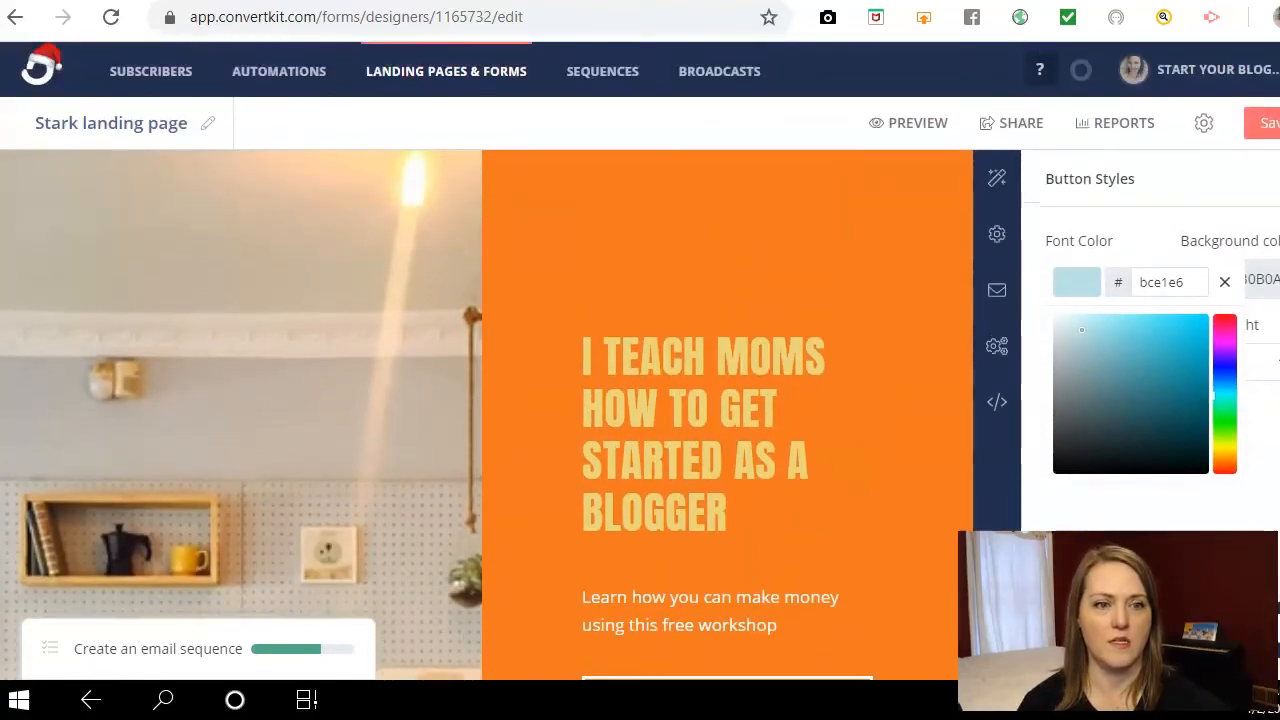
left_click(1264, 123)
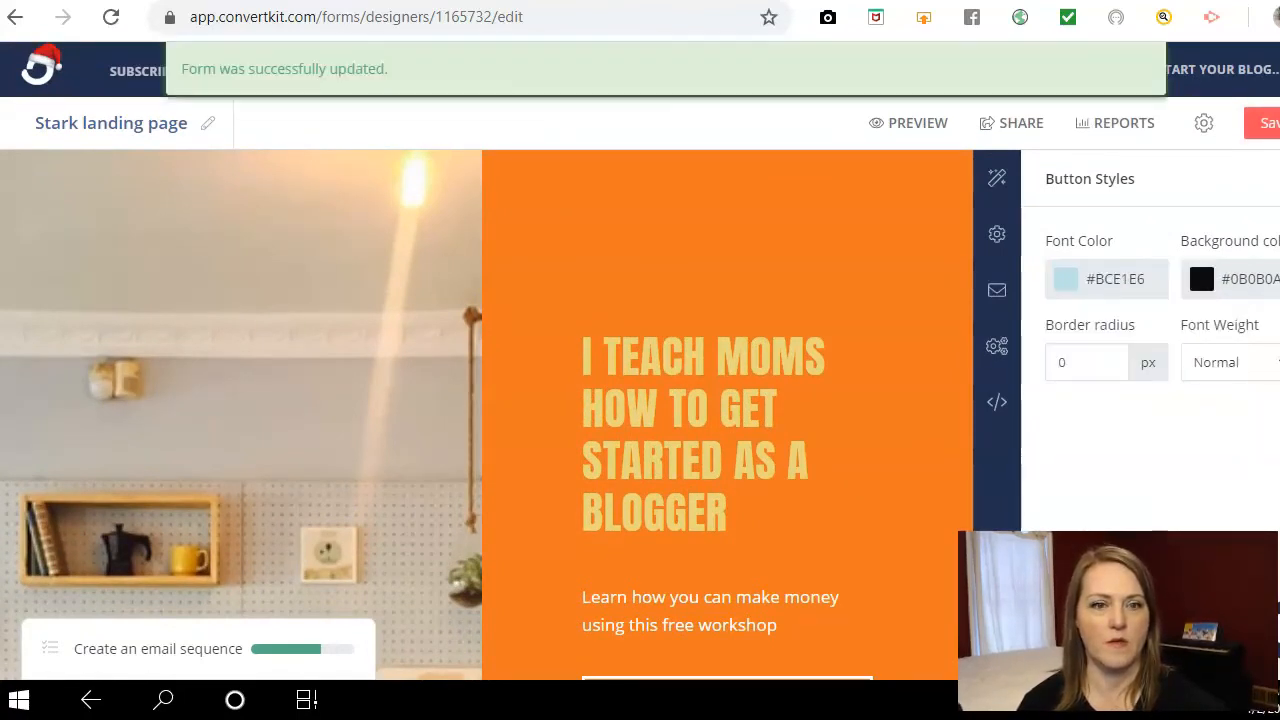
left_click(1264, 123)
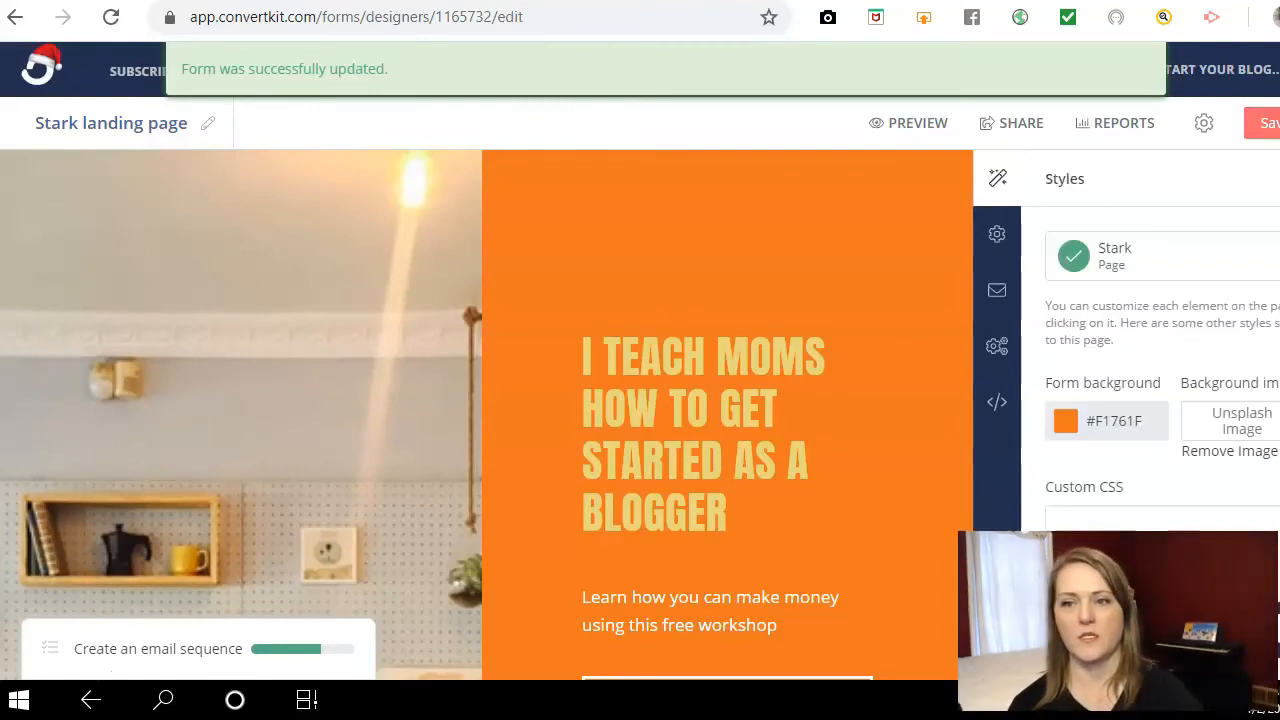
Rename the landing page from its template name to "workshop landing page"
left_click(207, 123)
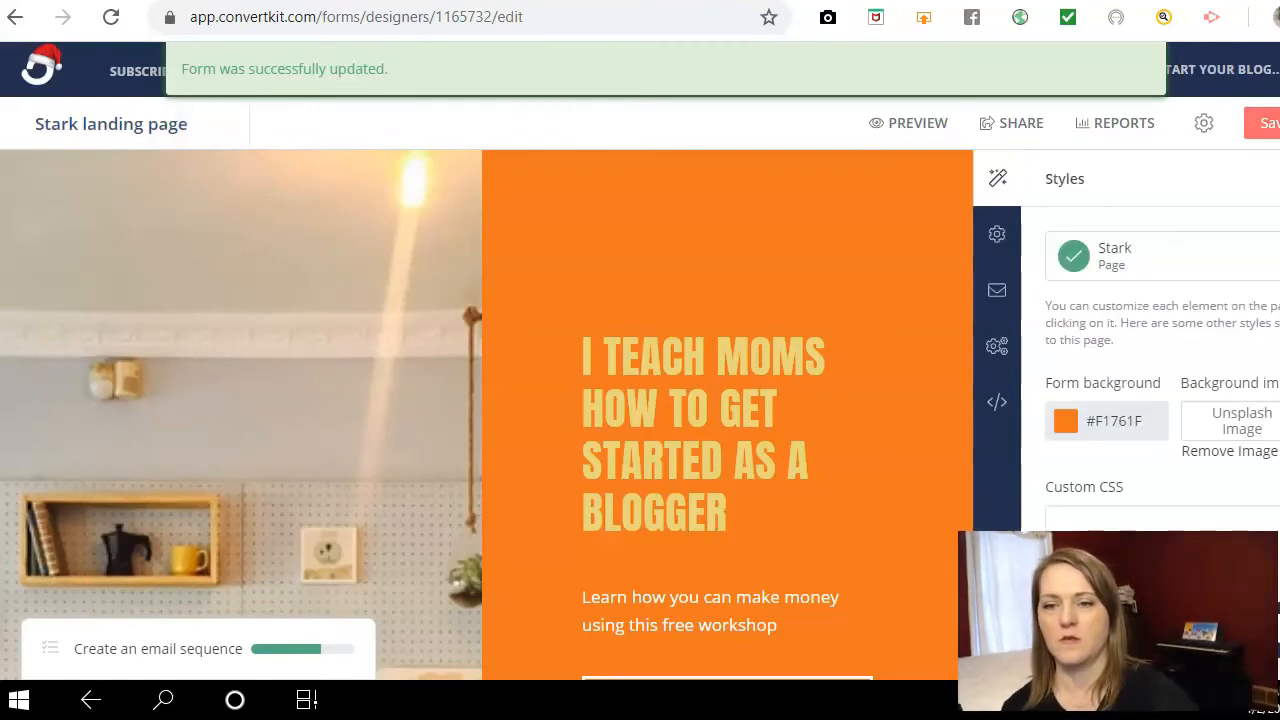
left_click(187, 124)
left_click(87, 124)
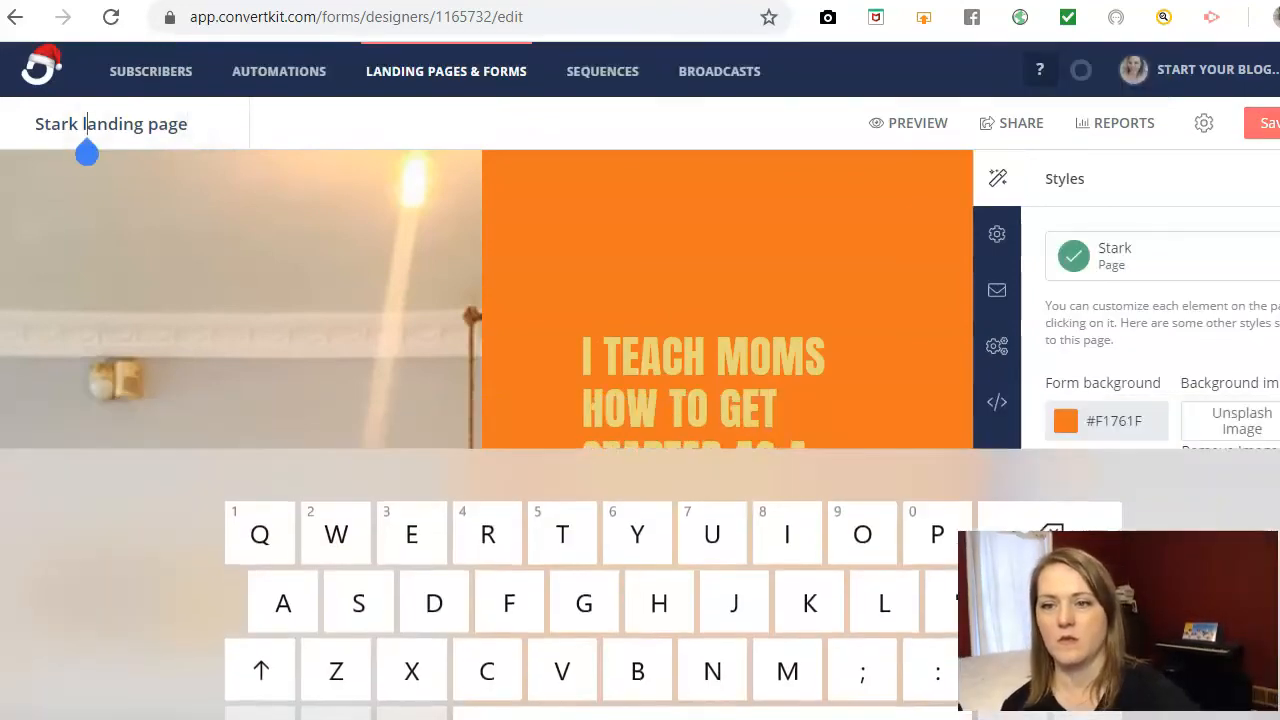
key("BackSpace")
key("BackSpace")
key("BackSpace")
key("BackSpace")
key("BackSpace")
key("BackSpace")
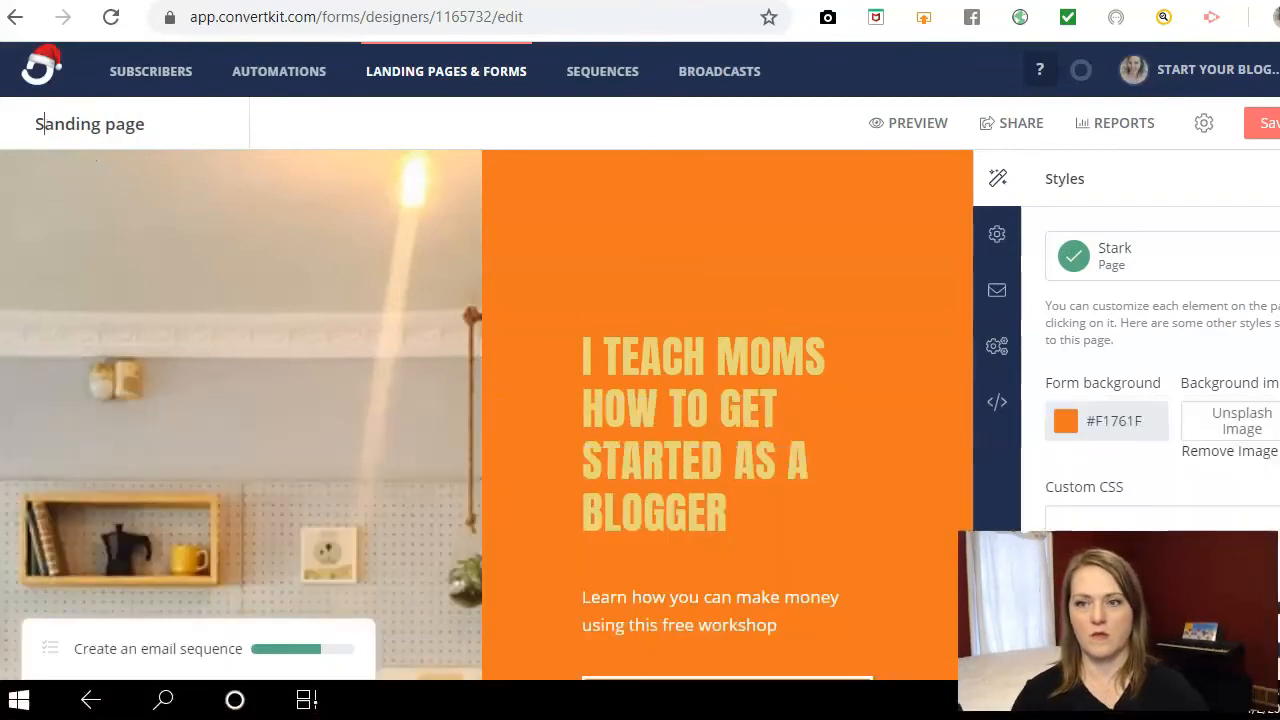
key("BackSpace")
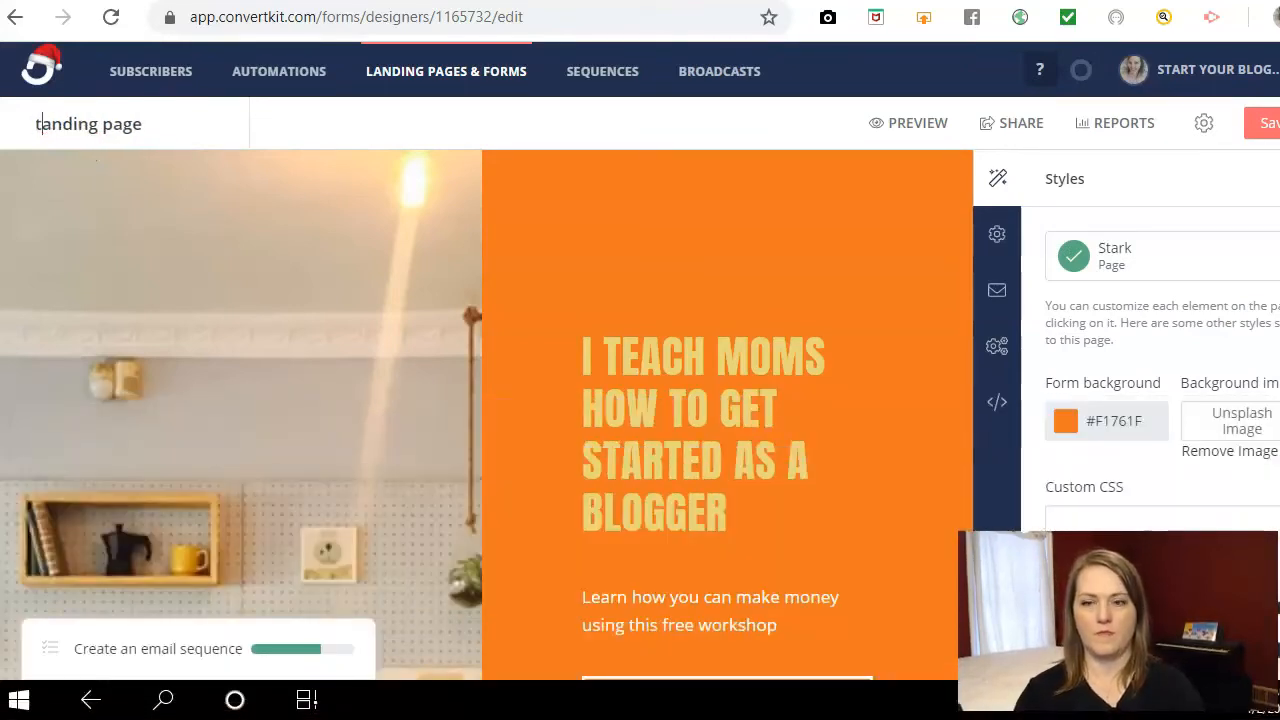
type("workshop")
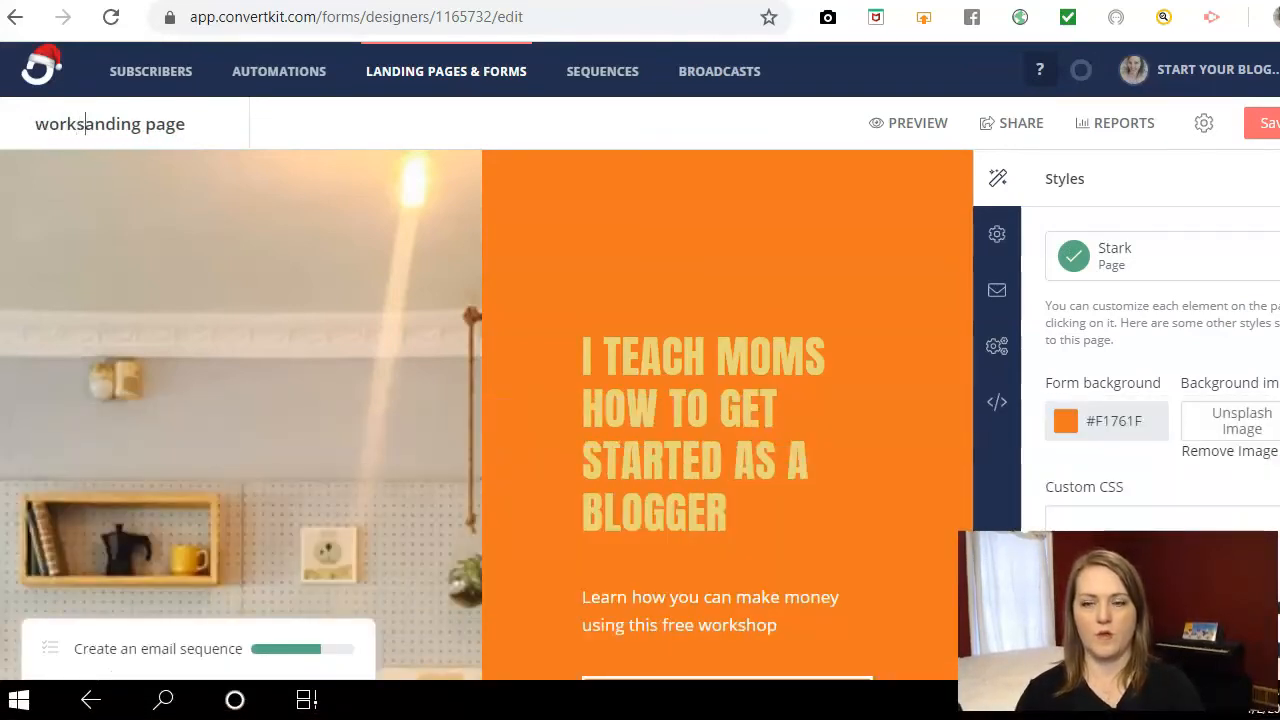
type(" l")
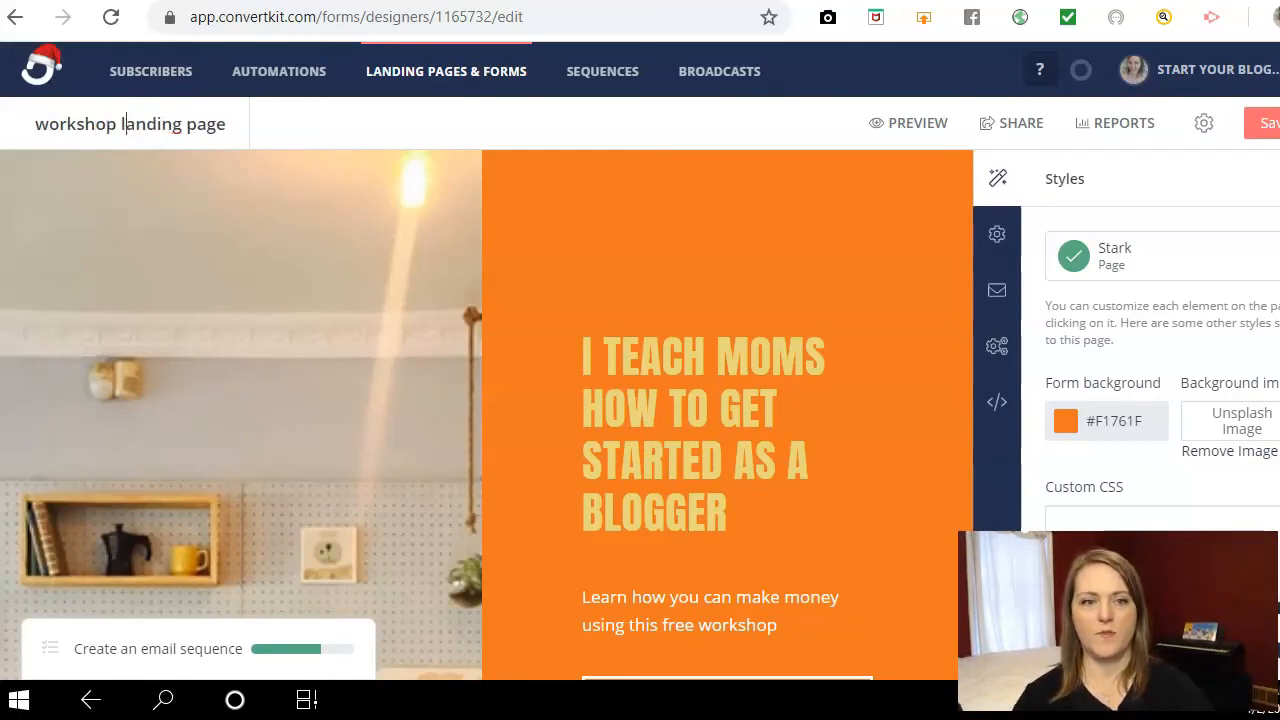
key("Return")
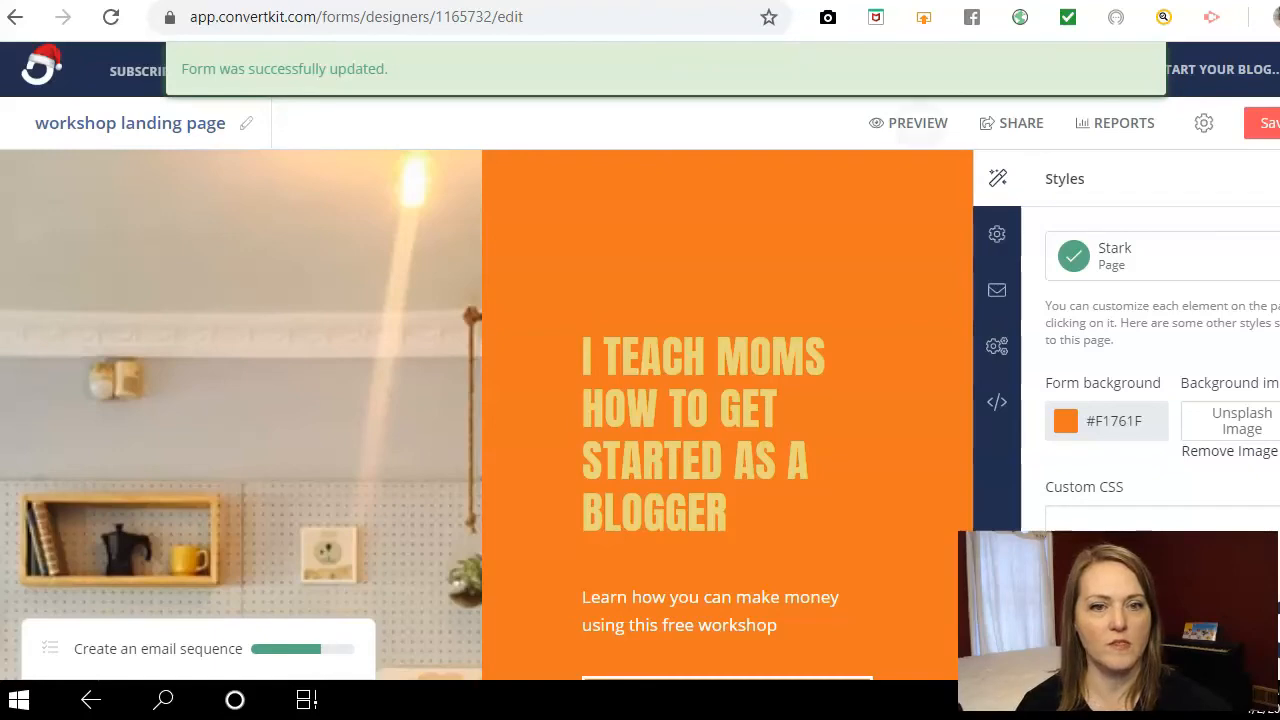
Preview the landing page and look over its photo, headline, sign-up fields, submit button and privacy note
left_click(908, 123)
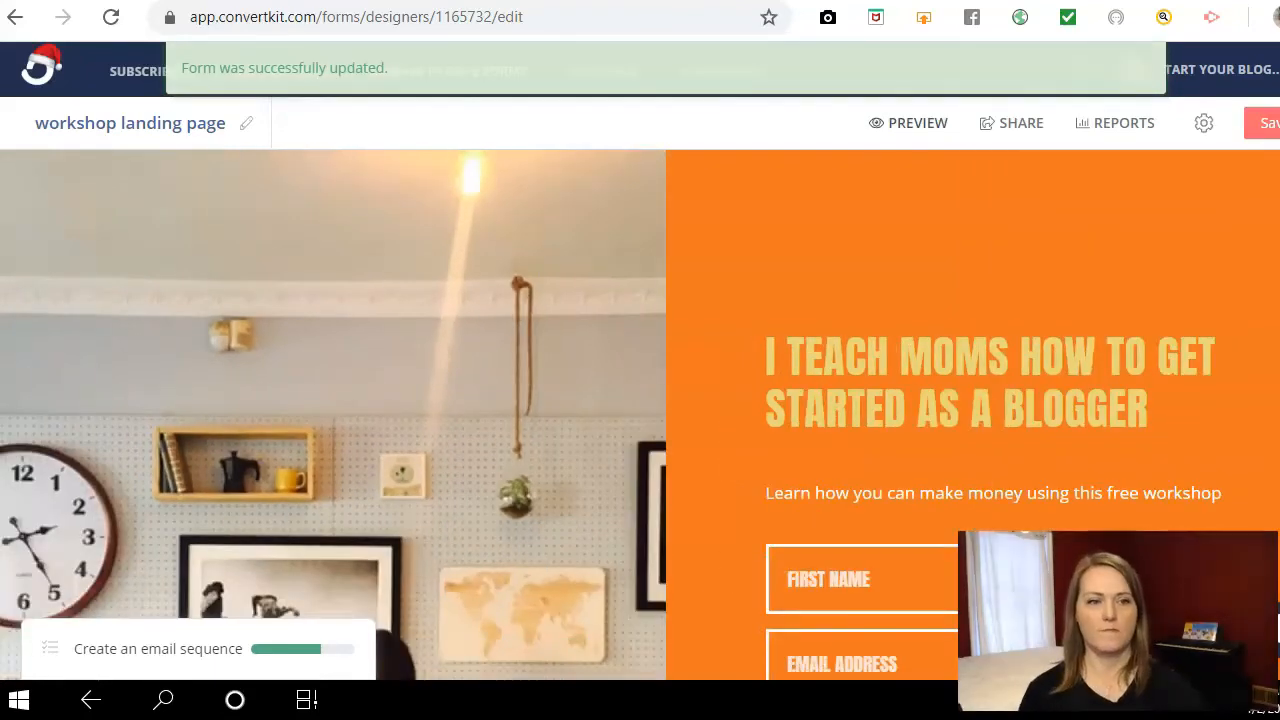
scroll(640, 360, "down", 3)
scroll(640, 360, "down", 1)
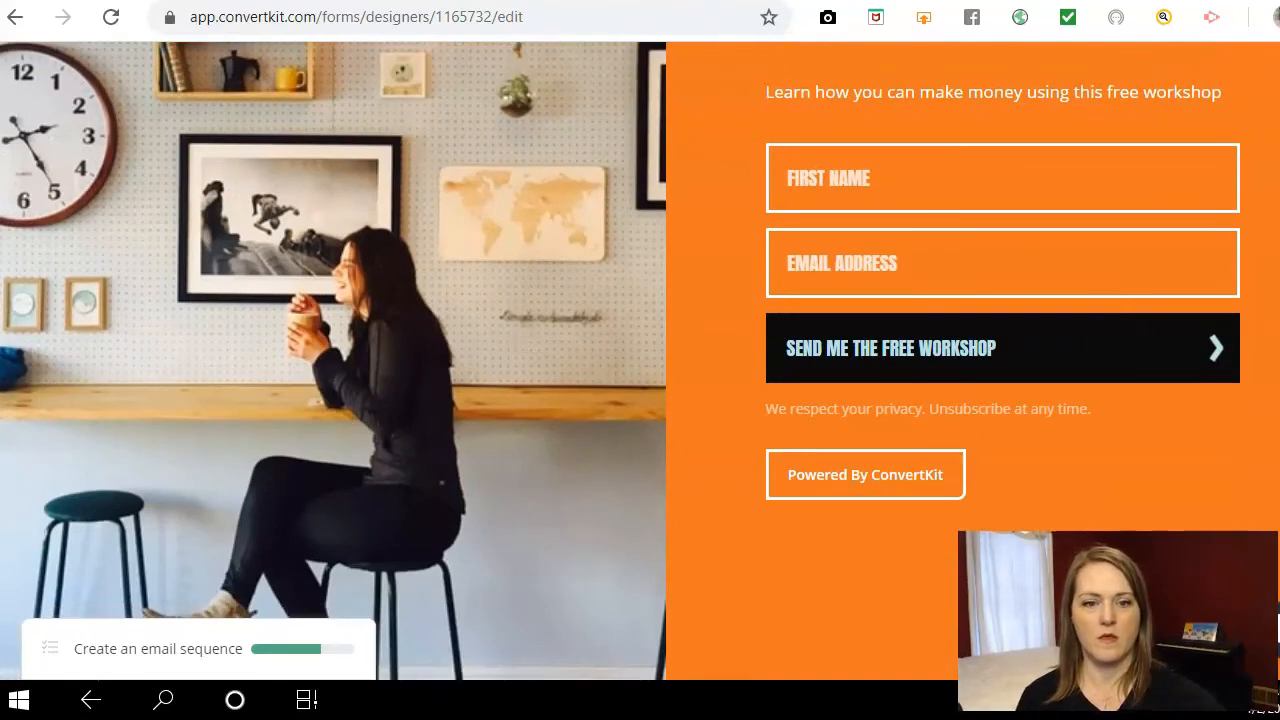
scroll(640, 360, "up", 2)
scroll(640, 360, "down", 2)
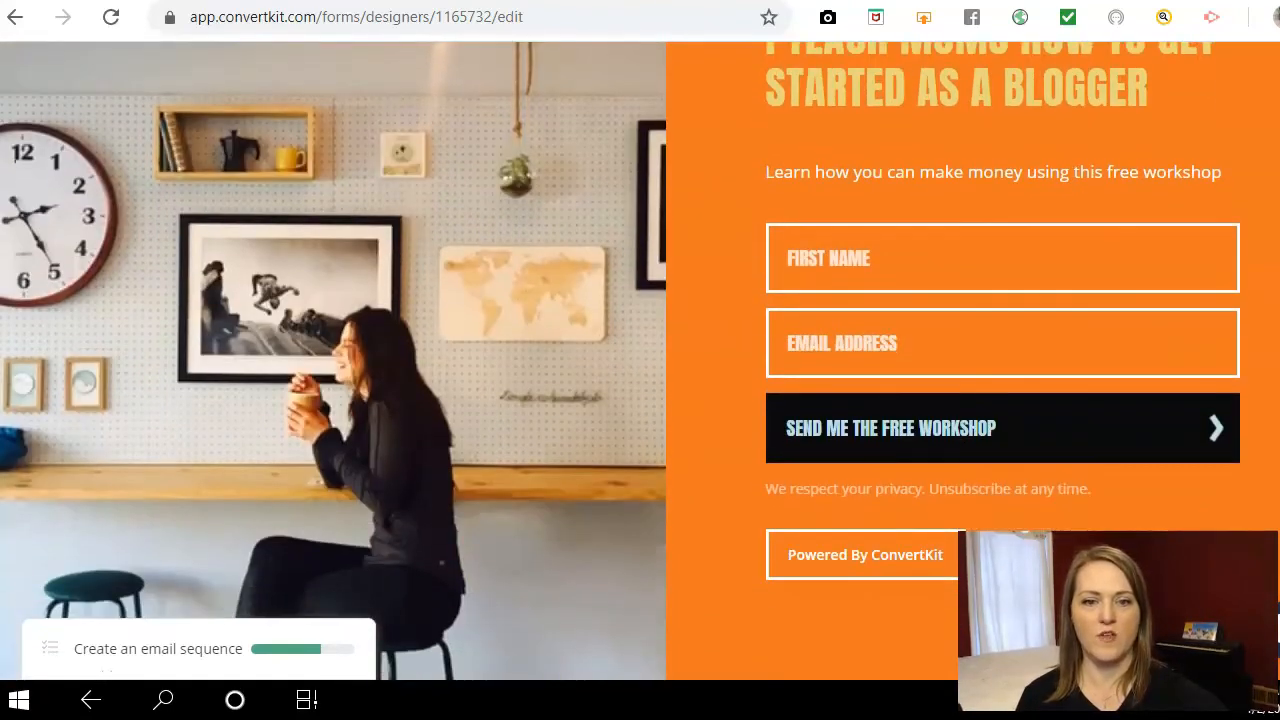
scroll(640, 360, "up", 1)
scroll(640, 360, "up", 2)
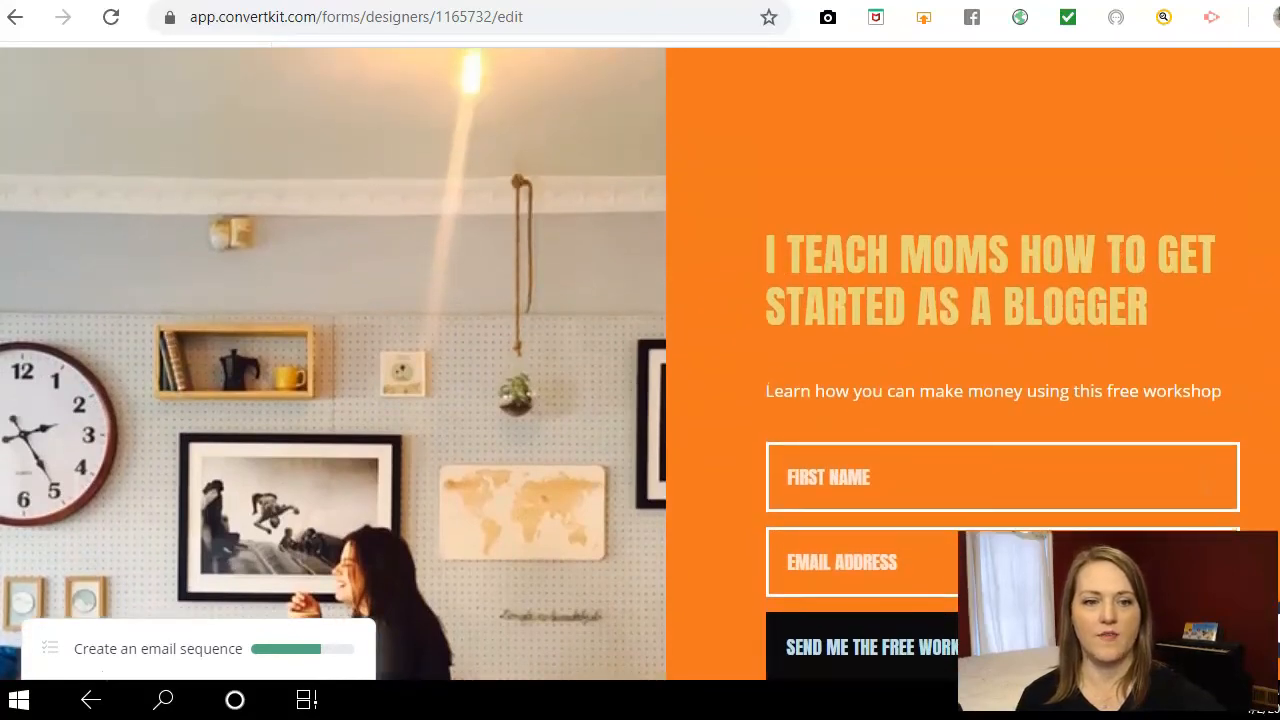
scroll(640, 360, "down", 2)
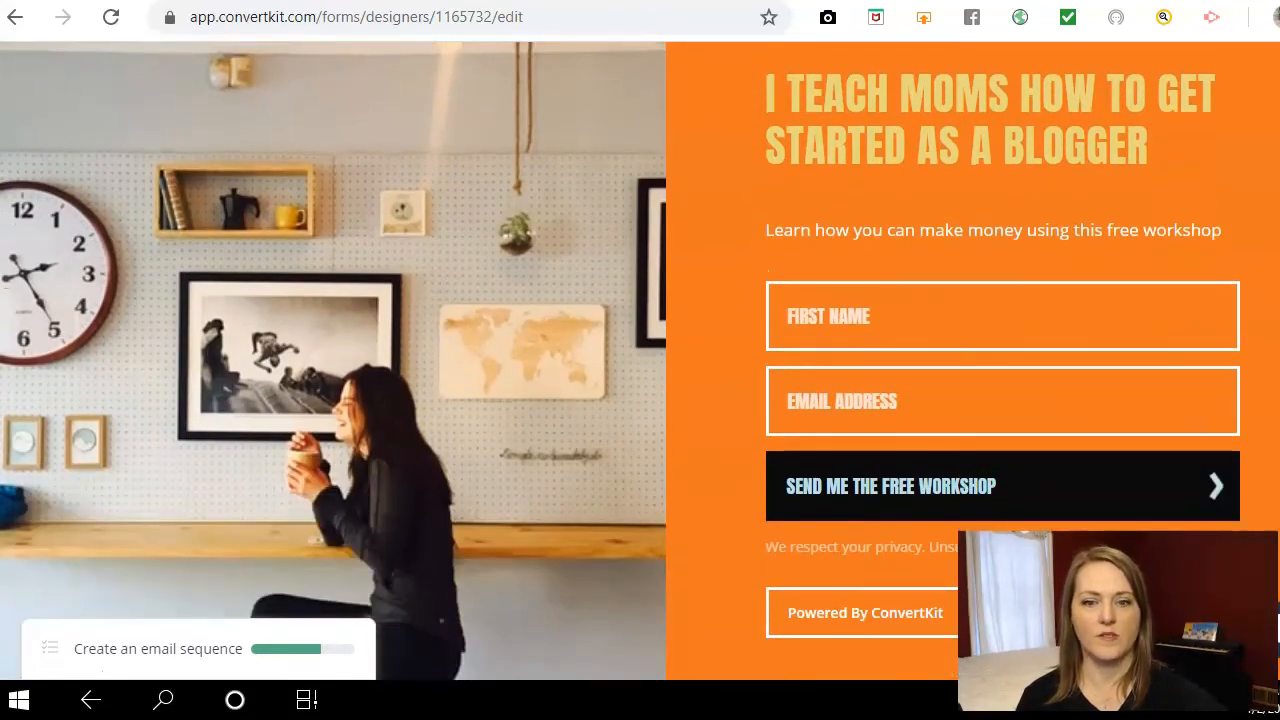
scroll(640, 360, "up", 2)
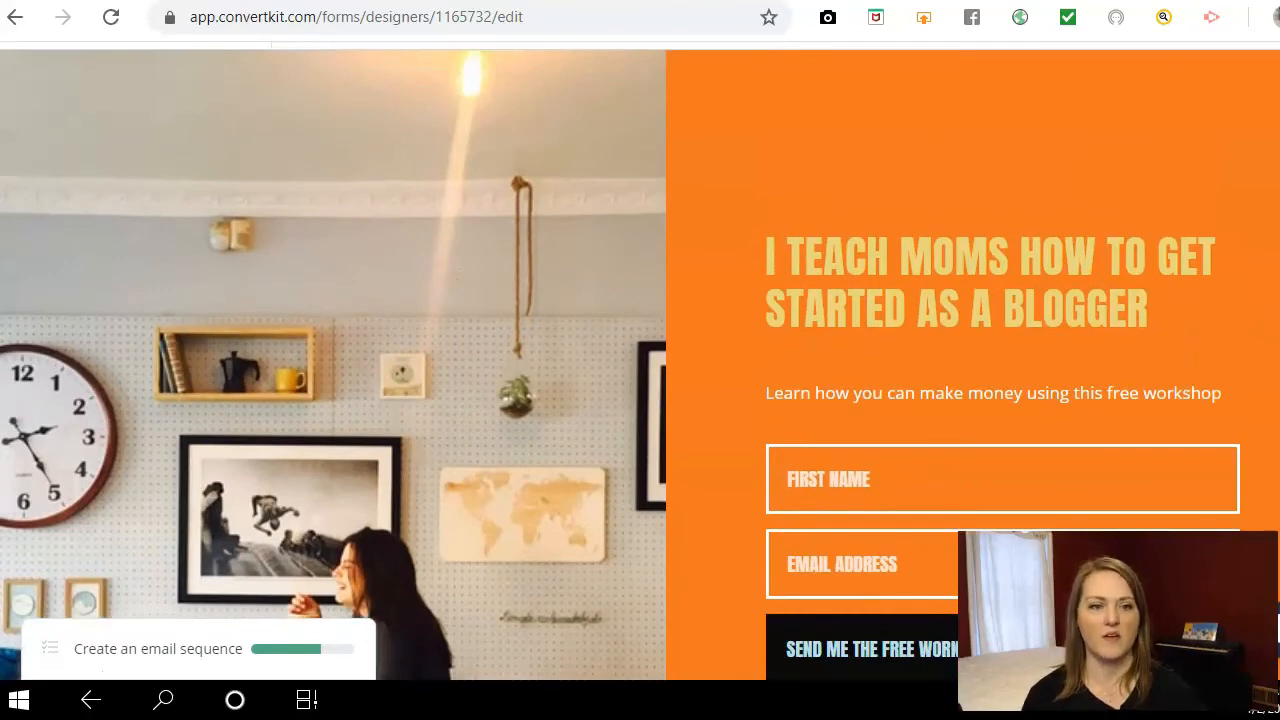
scroll(640, 360, "down", 2)
scroll(640, 360, "down", 1)
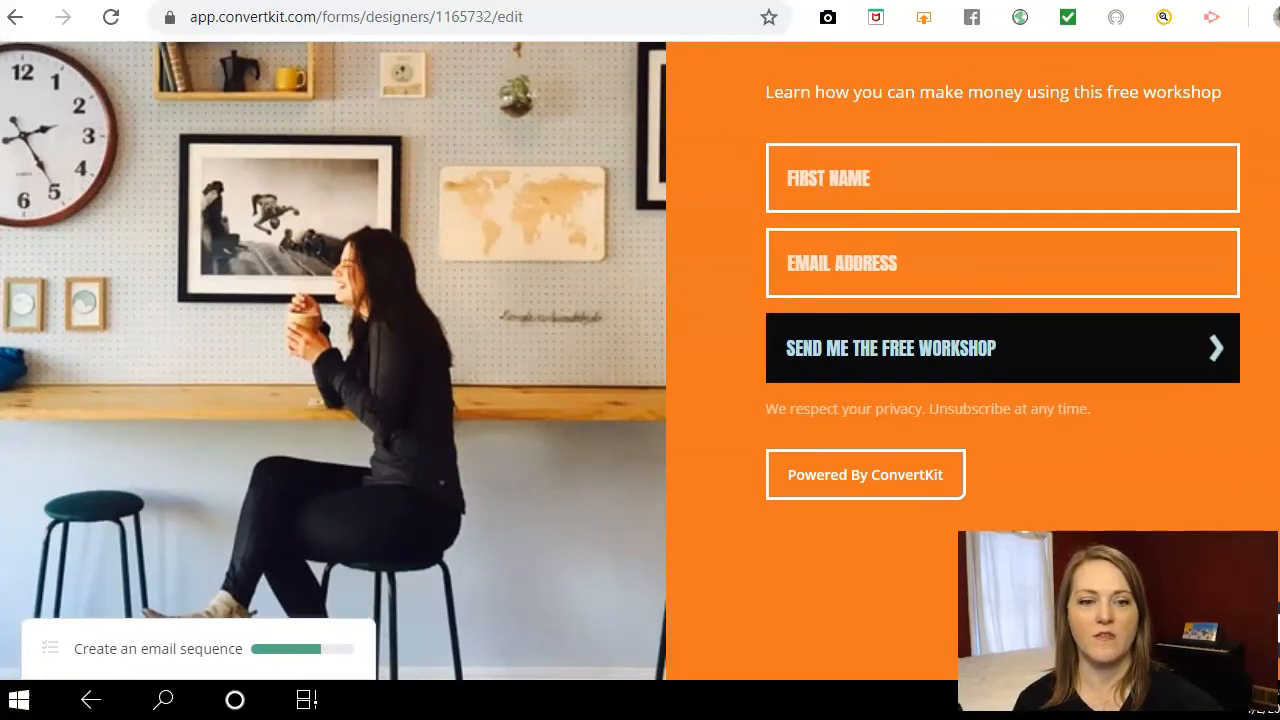
scroll(640, 360, "up", 3)
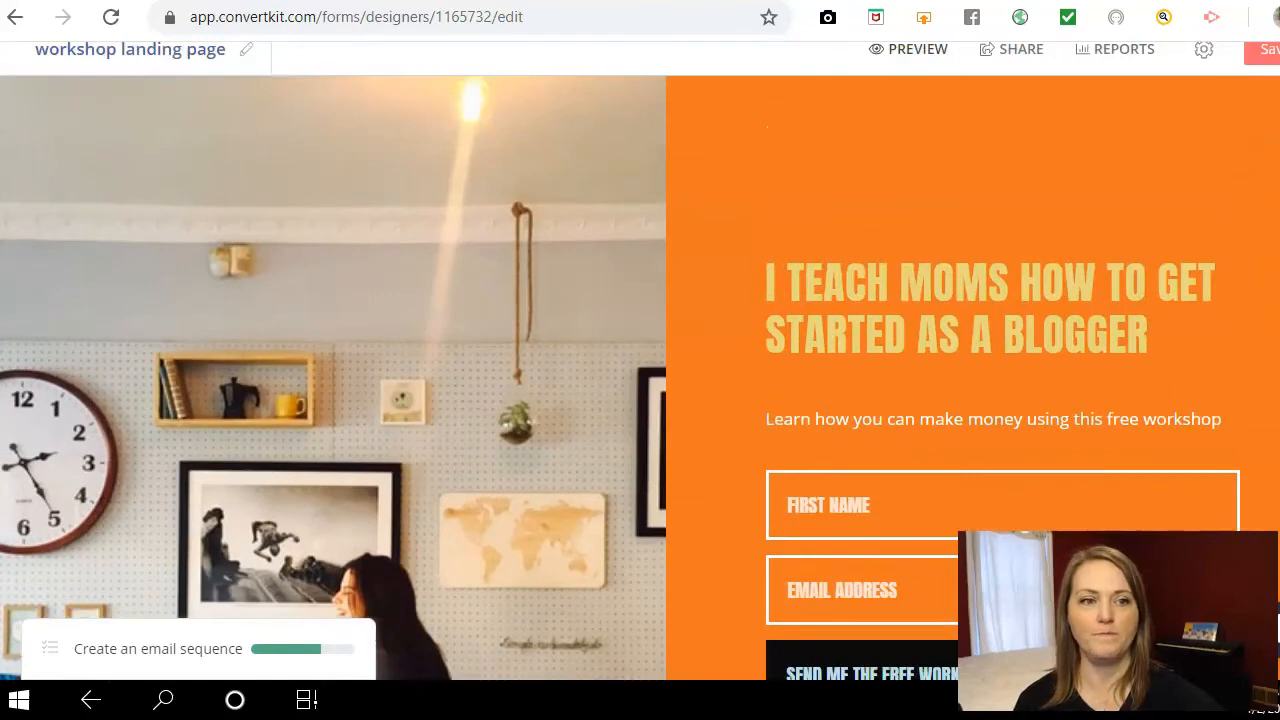